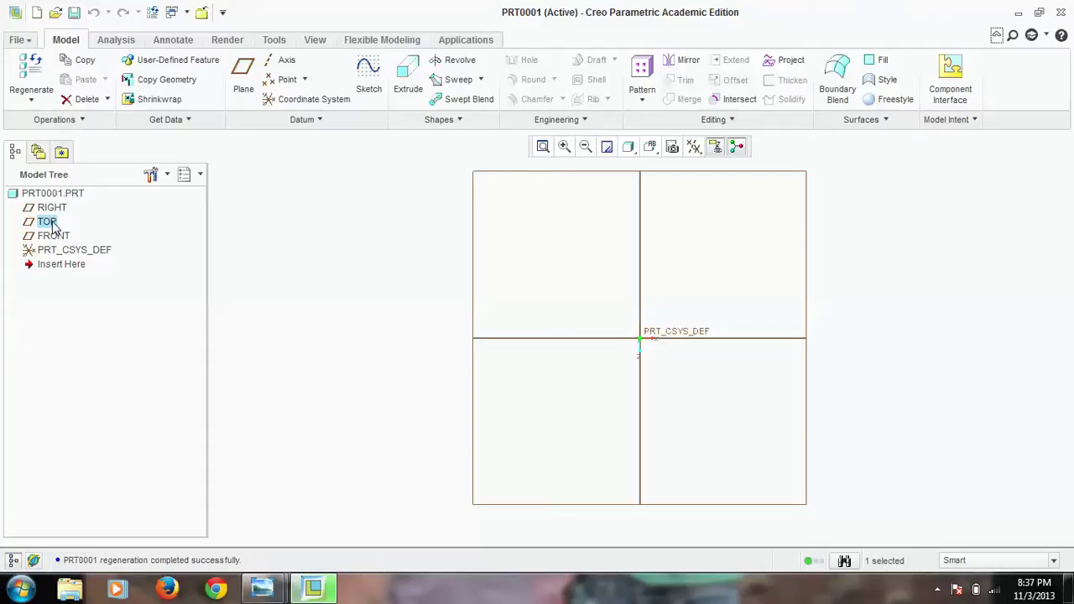
Sketch a circle about 274 in diameter on the TOP plane, centred on the origin.
click(366, 75)
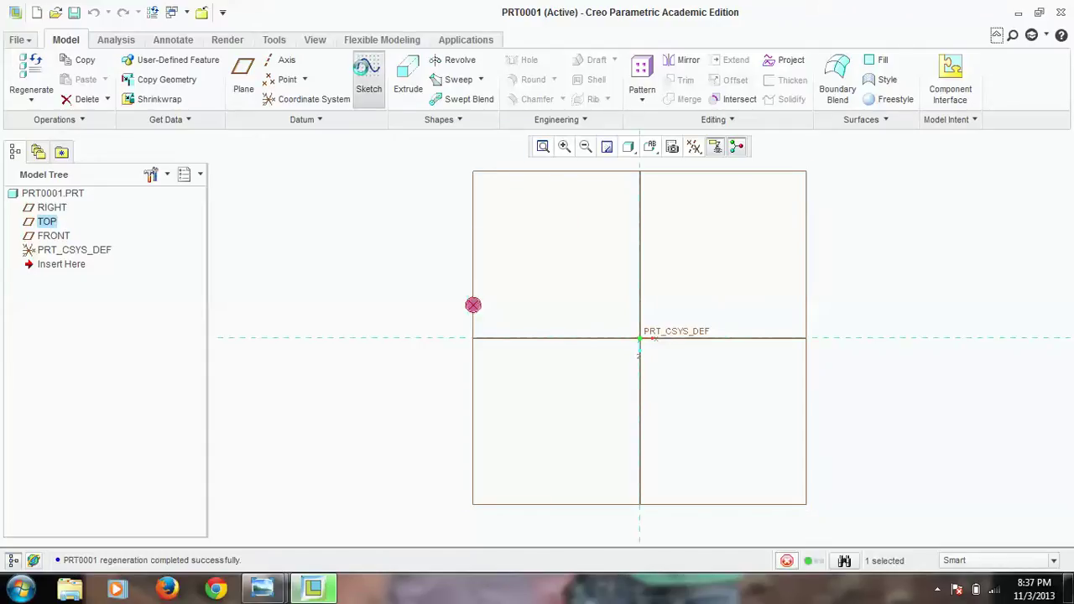
click(339, 99)
middle_drag(536, 238, 631, 362)
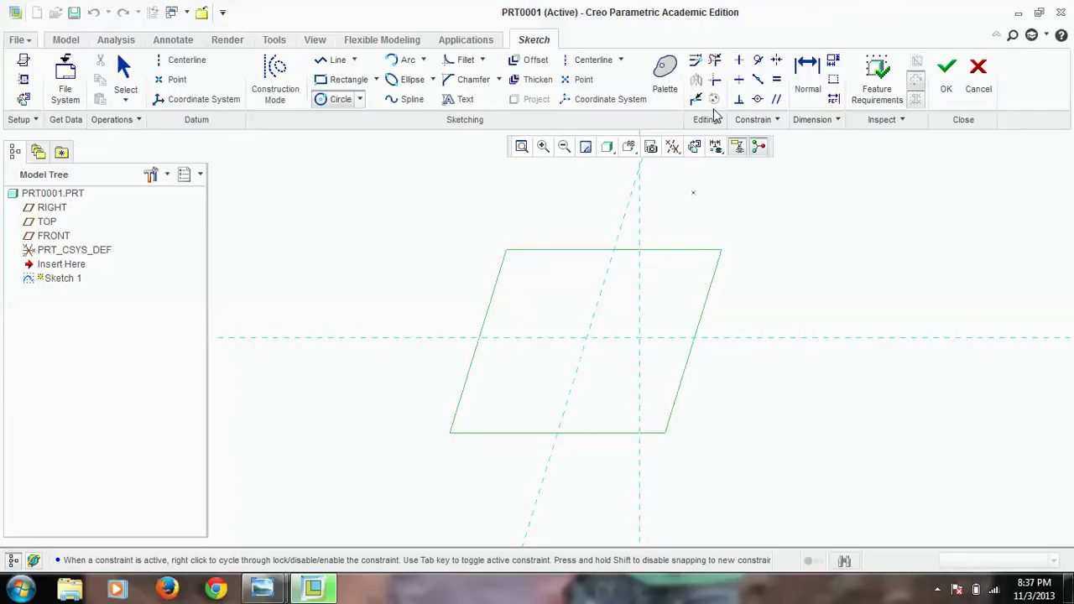
click(693, 146)
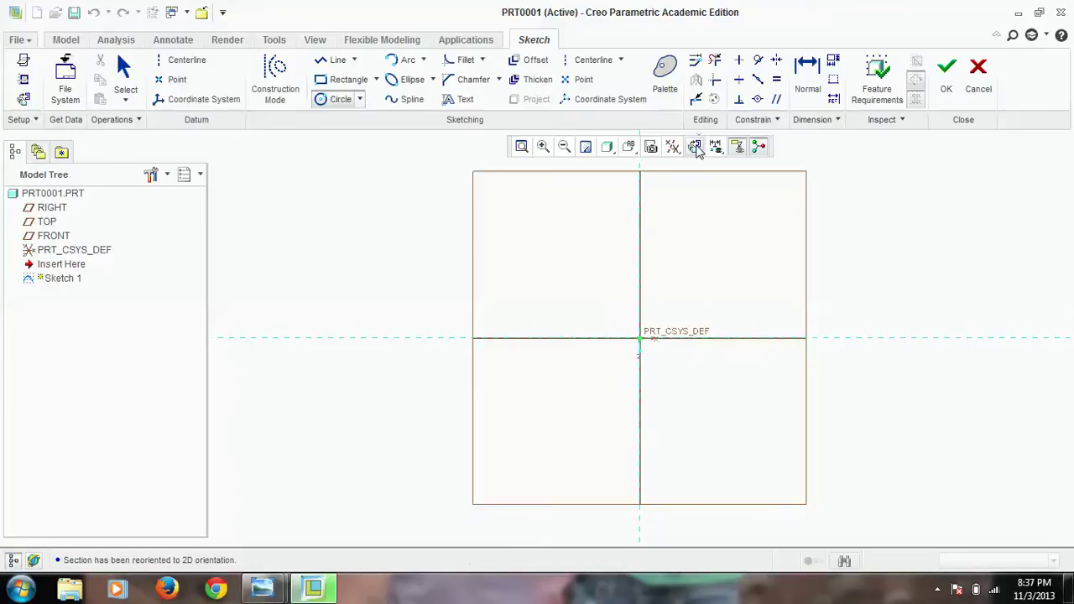
click(640, 338)
click(568, 291)
middle_click(566, 288)
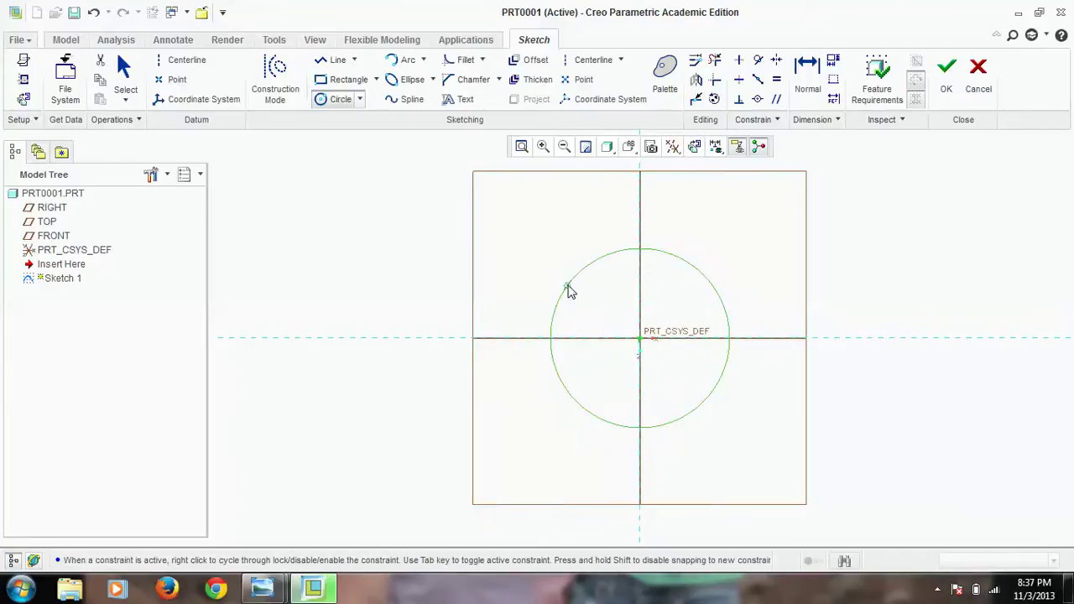
Set the circle's diameter to 13 and finish the sketch.
double_click(526, 257)
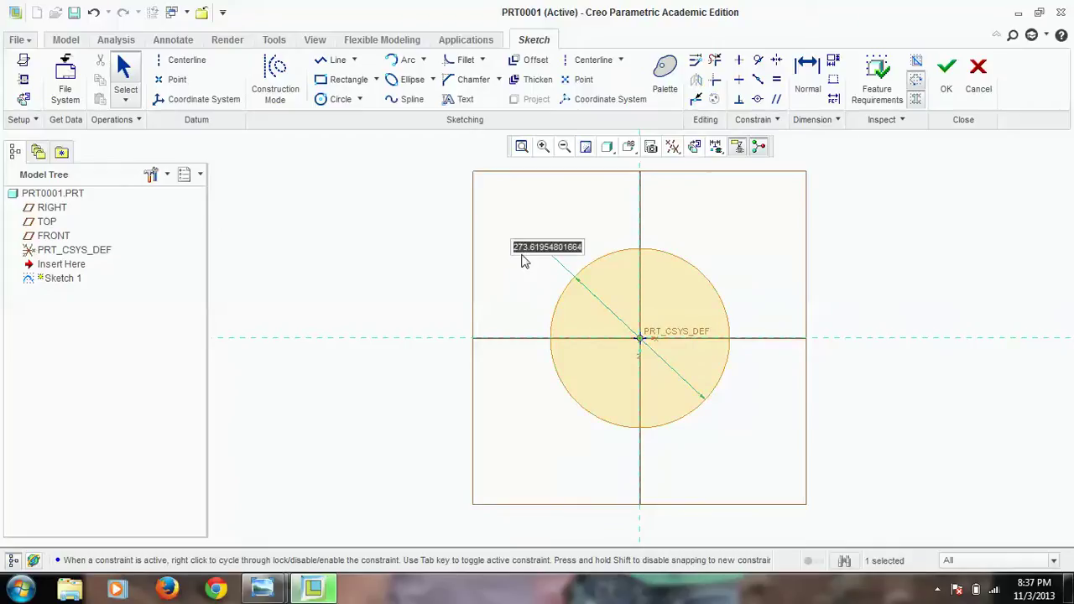
text(13)
key(Return)
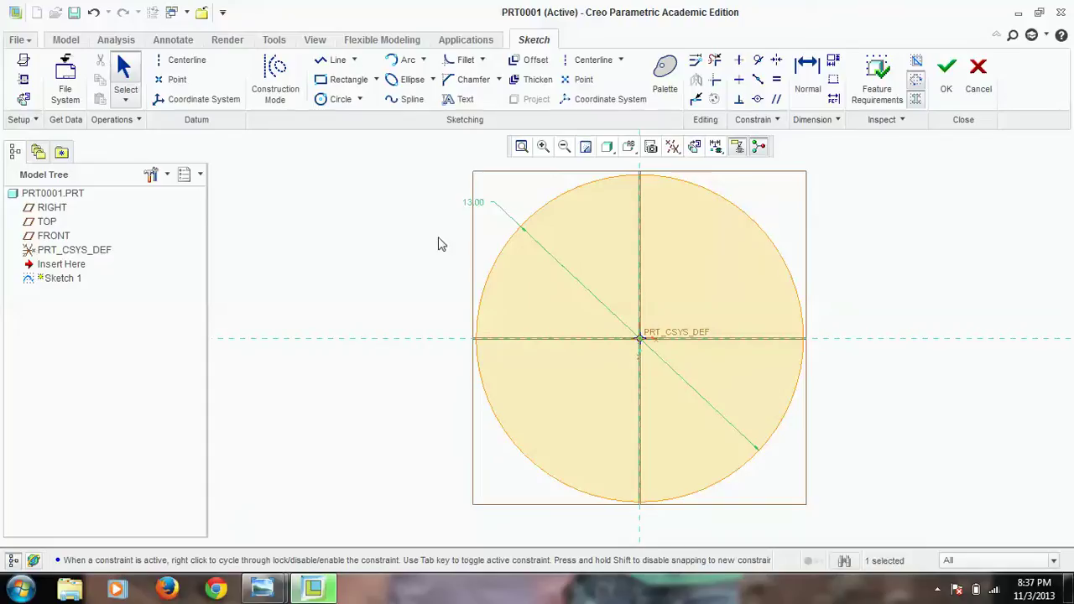
click(948, 89)
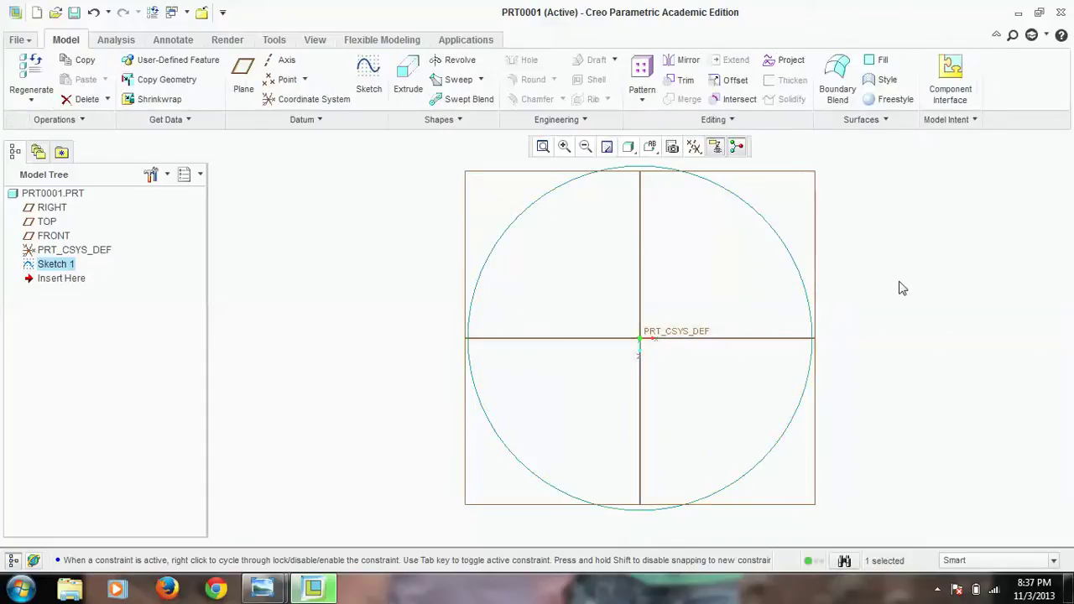
Extrude the circle sketch into a solid cylinder with a depth of 11.684.
click(407, 79)
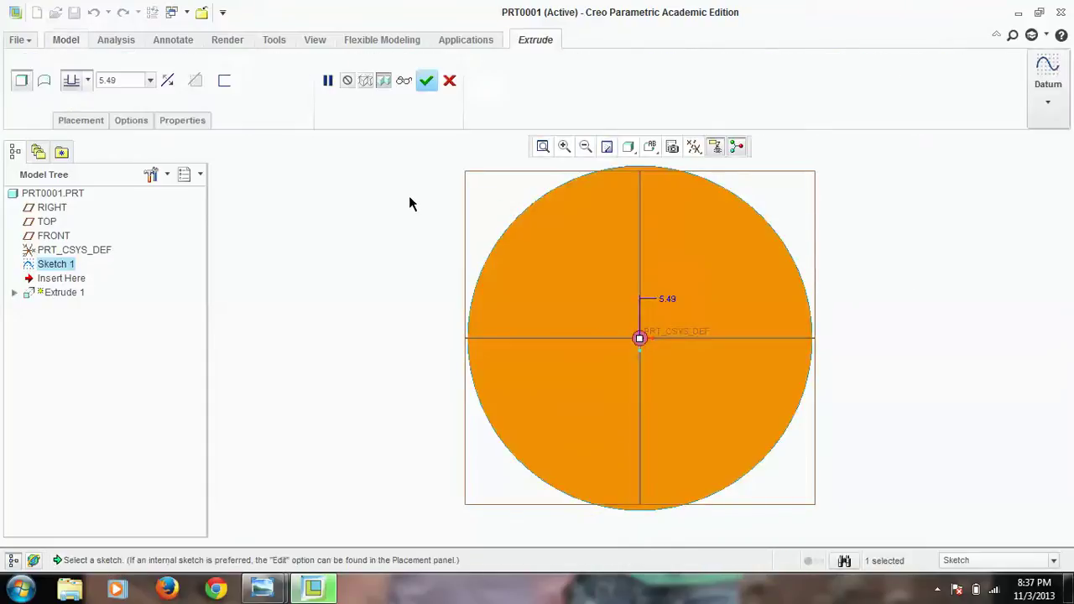
middle_drag(394, 235, 367, 234)
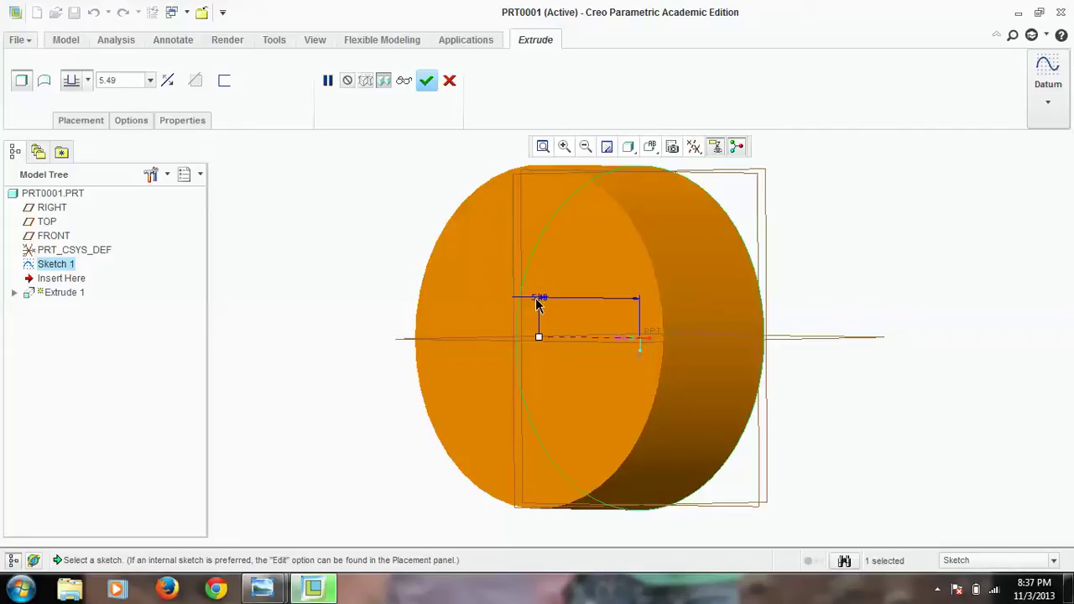
double_click(539, 298)
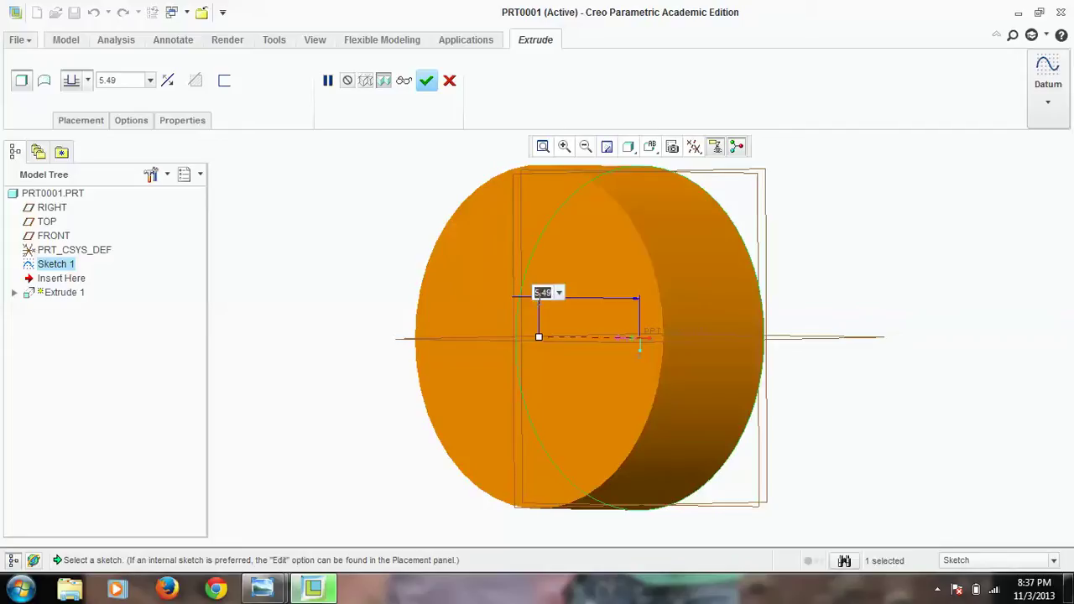
text(11.6854)
key(Return)
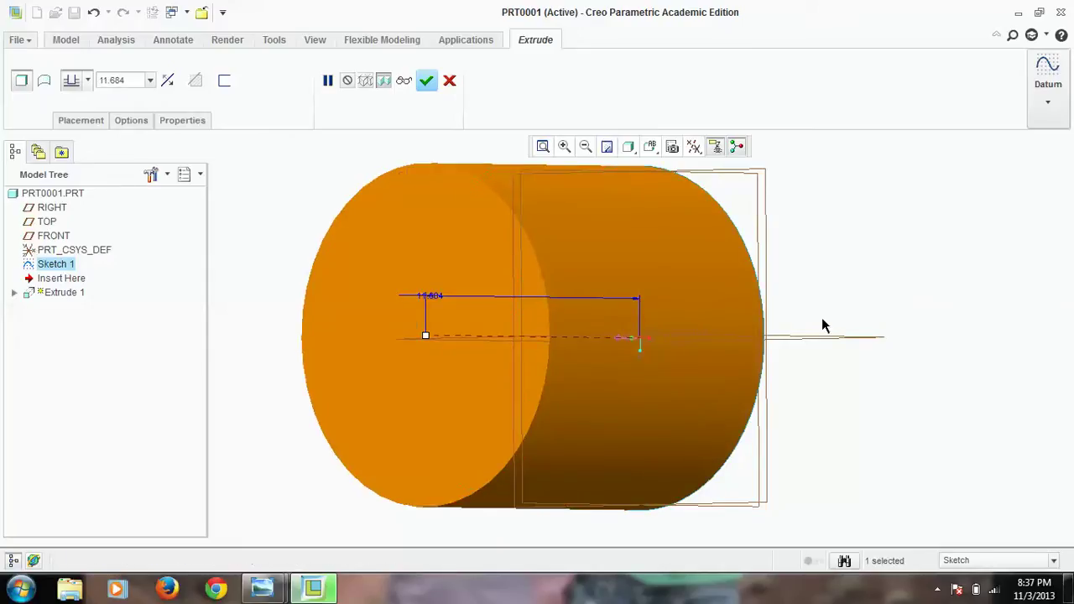
click(428, 81)
mouse_move(292, 279)
middle_down()
mouse_move(307, 288)
mouse_move(299, 290)
middle_up()
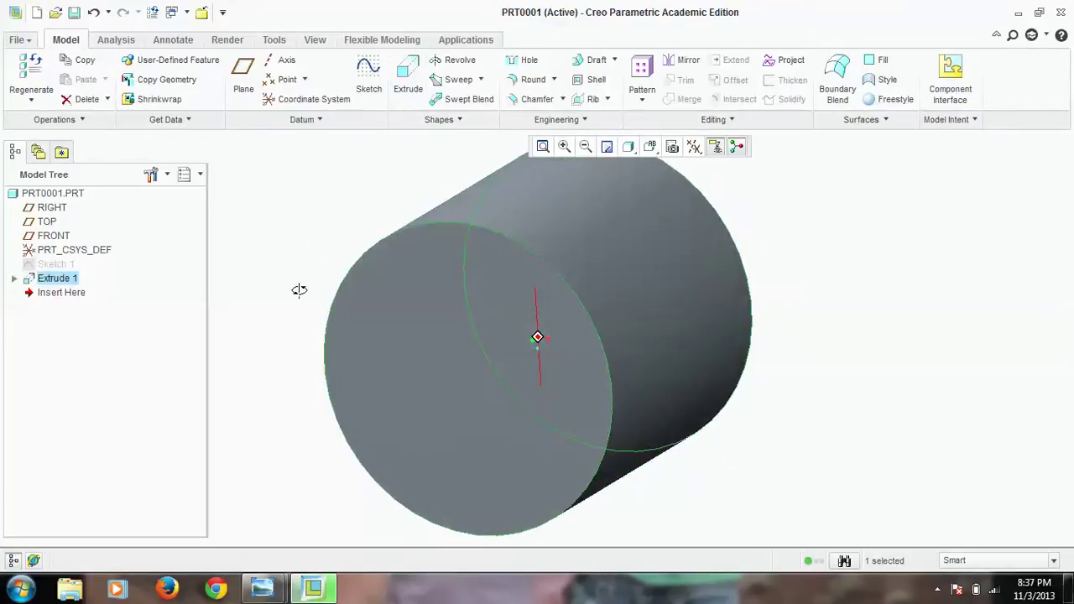
Switch to Windows Photo Viewer to examine the worm's threads in IMG_1116.JPG, then return to Creo Parametric.
mouse_move(263, 587)
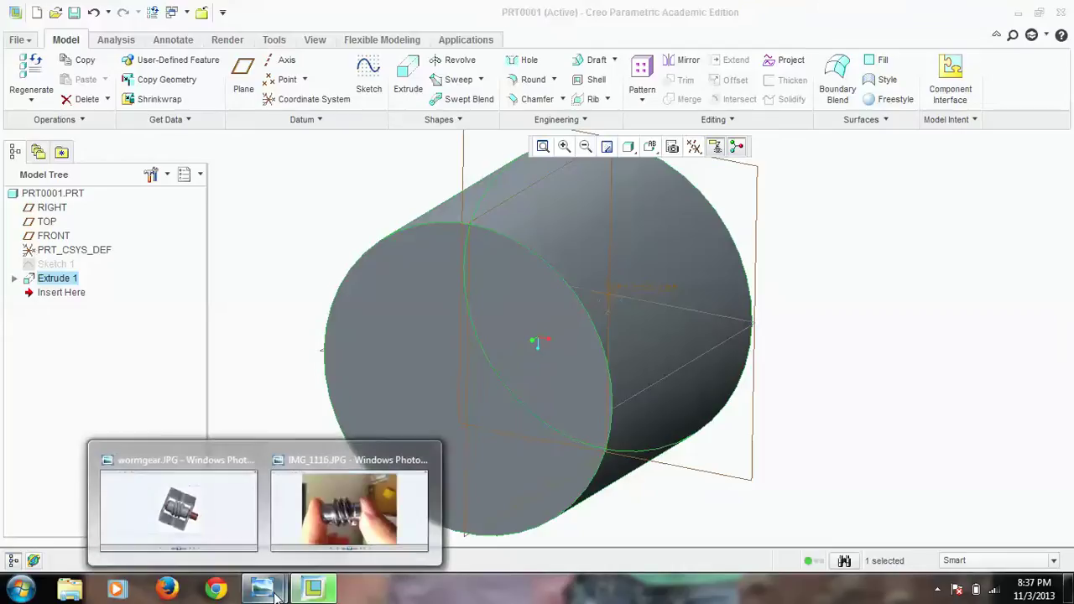
click(315, 542)
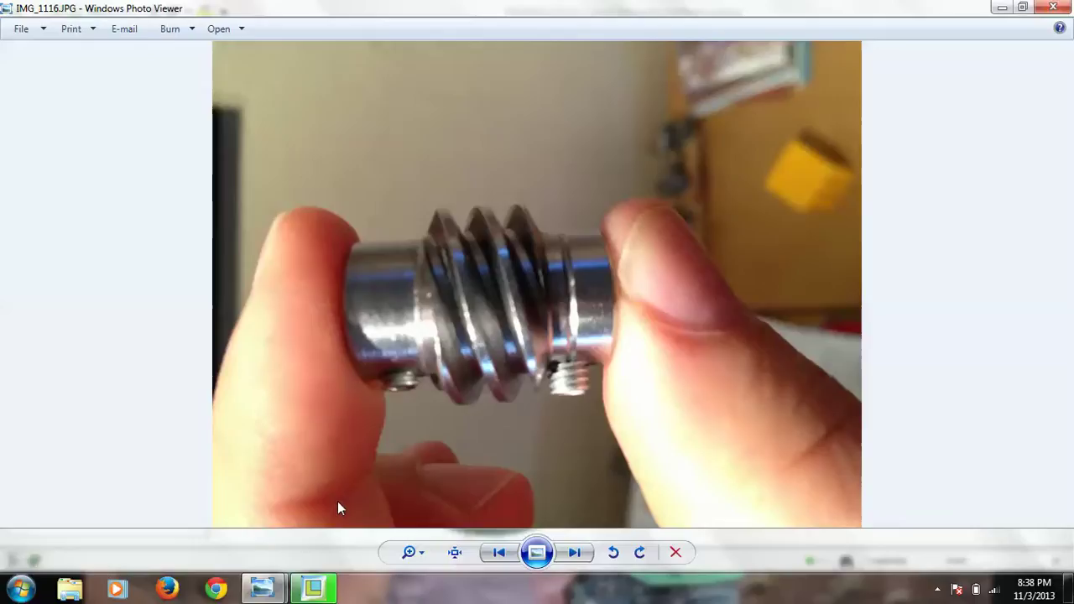
click(315, 589)
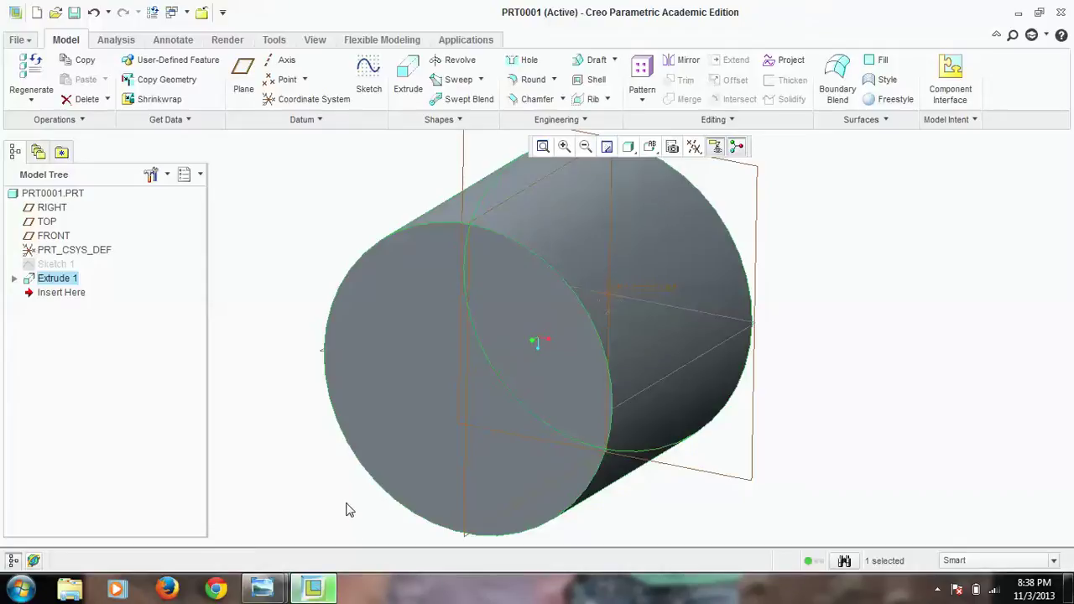
Start a Helical Sweep feature on the part with the extruded cylinder.
mouse_move(271, 350)
middle_down()
mouse_move(287, 375)
mouse_move(300, 357)
middle_up()
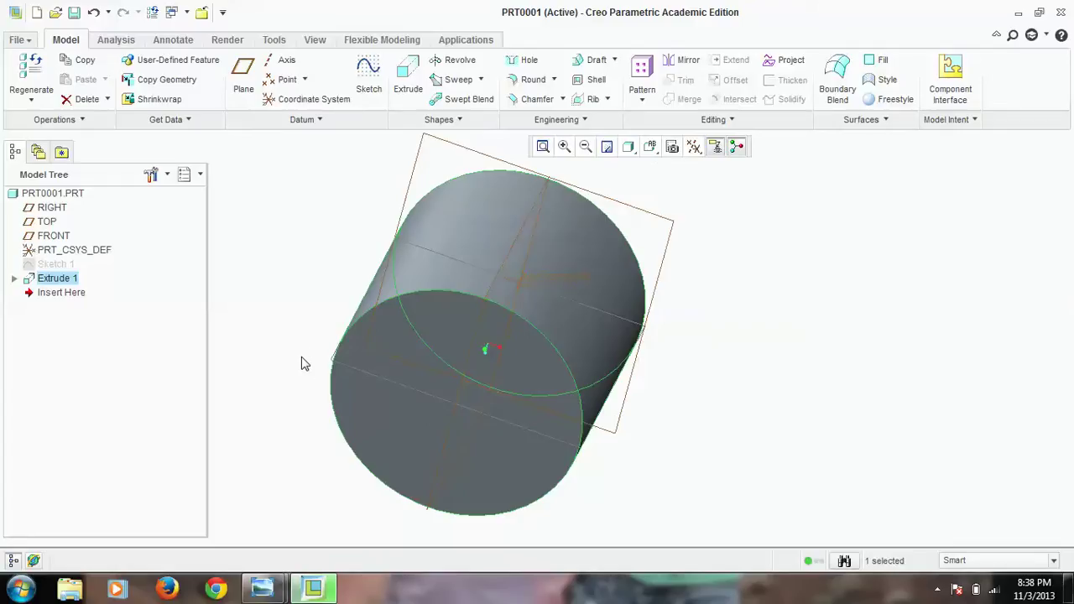
middle_drag(302, 363, 319, 344)
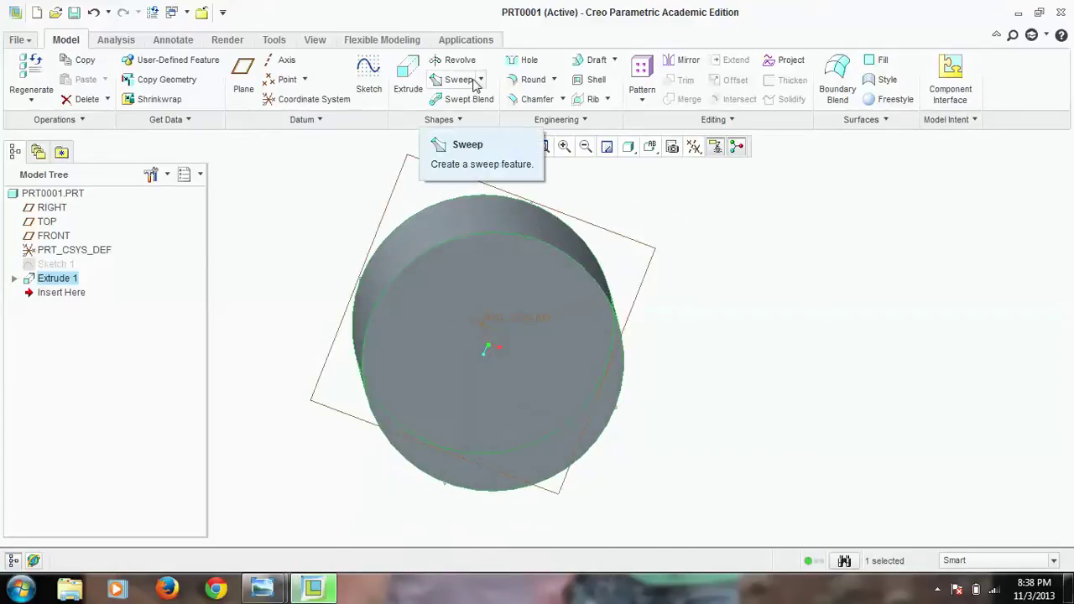
click(481, 80)
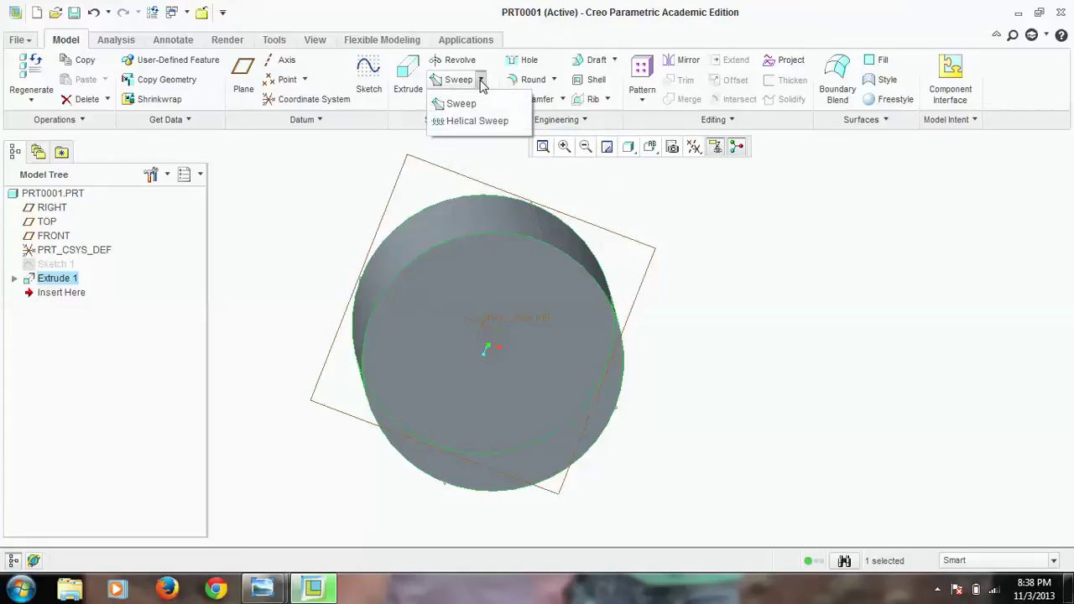
click(474, 122)
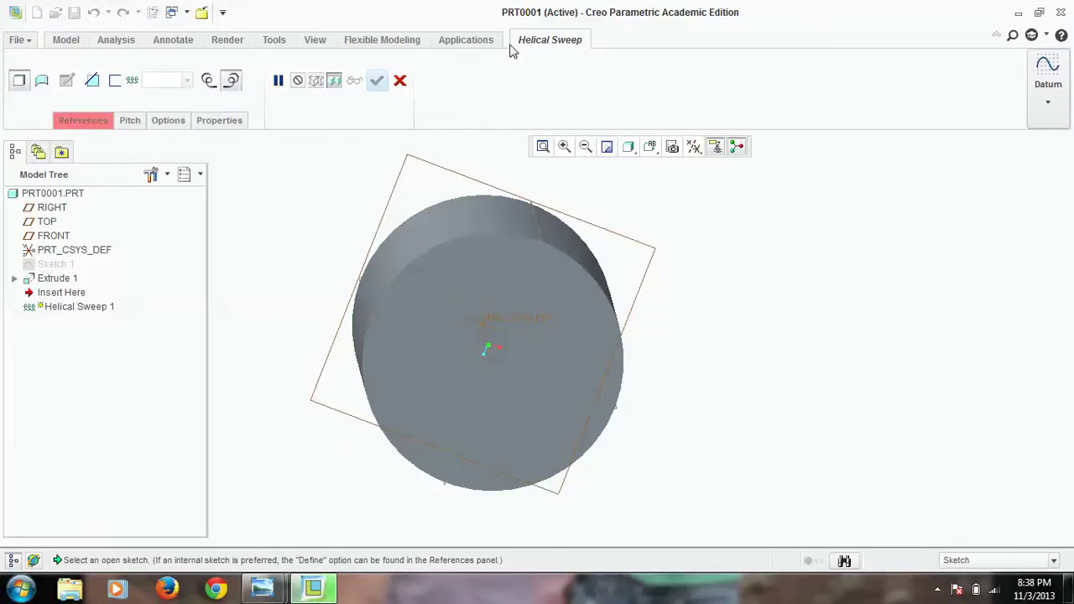
click(83, 122)
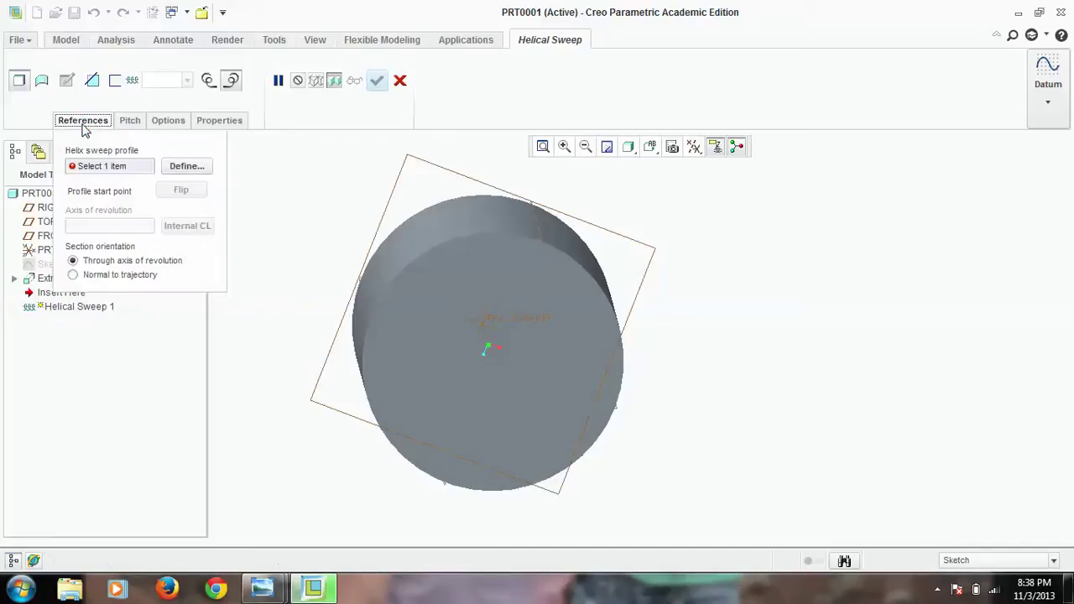
click(180, 167)
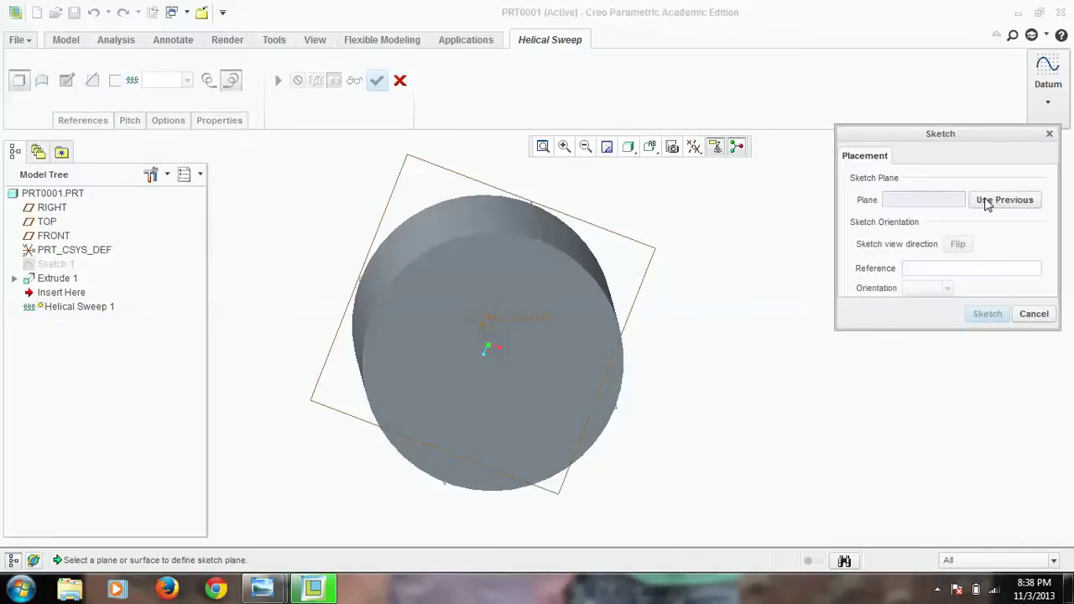
click(477, 185)
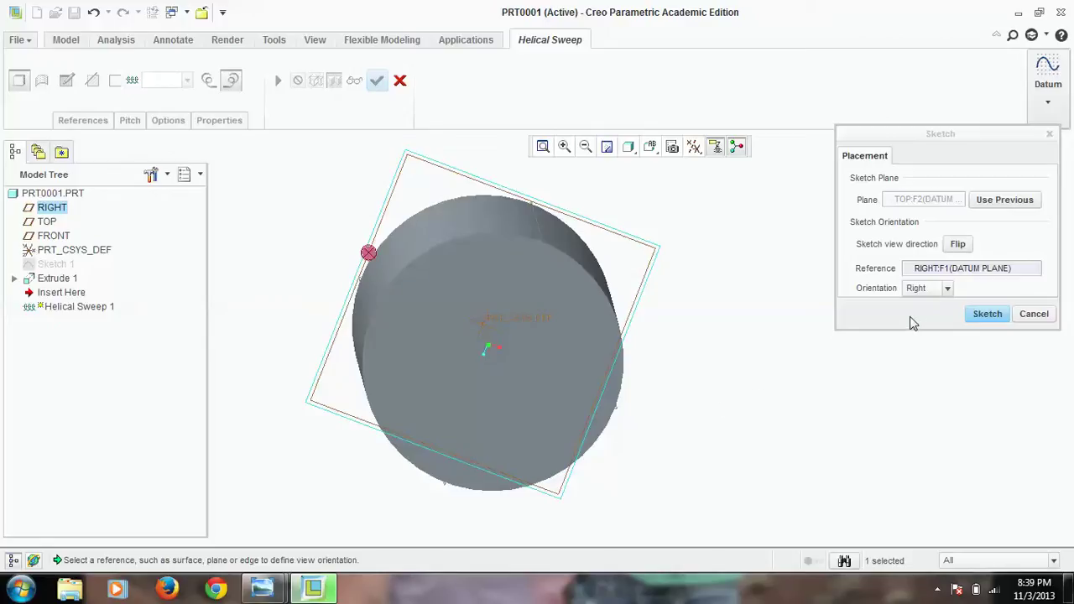
click(1033, 314)
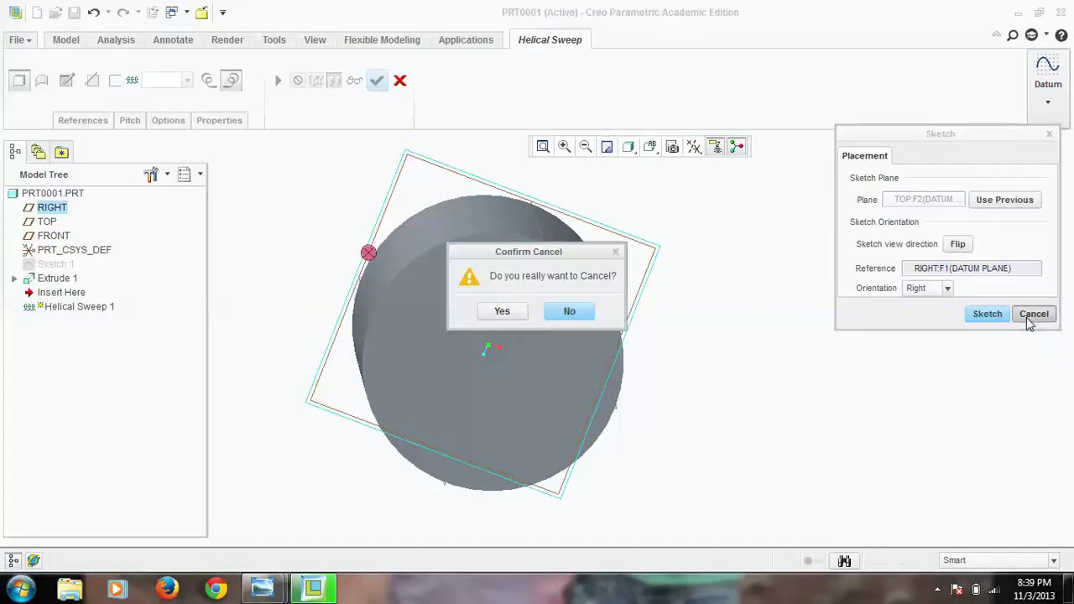
click(486, 317)
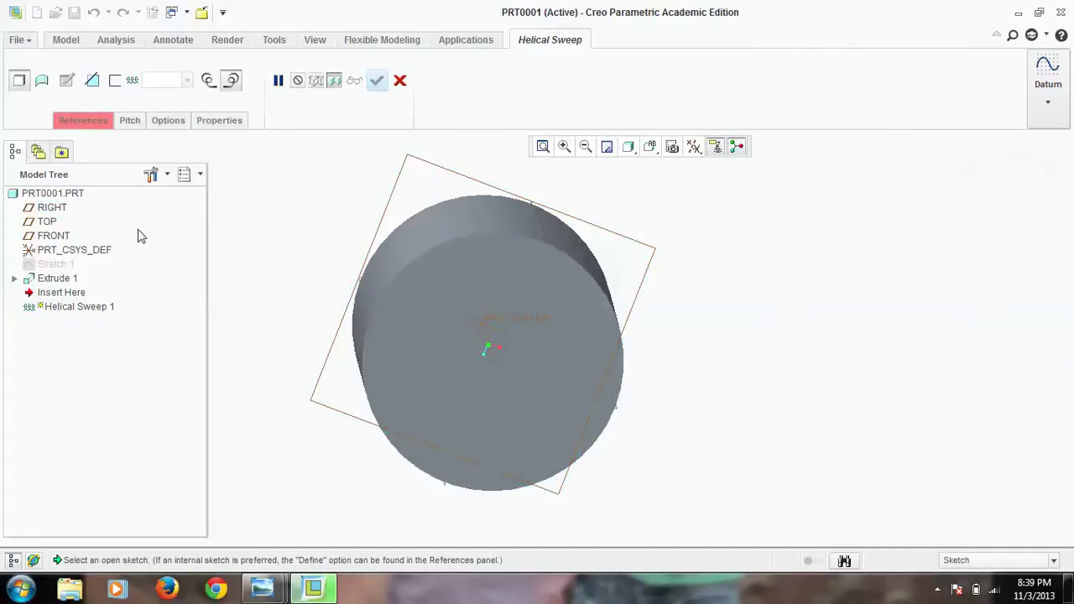
Open the helix profile sketch on the RIGHT datum plane with TOP as the Top orientation reference, and face the sketch plane.
mouse_move(276, 289)
middle_down()
mouse_move(305, 293)
mouse_move(324, 314)
middle_up()
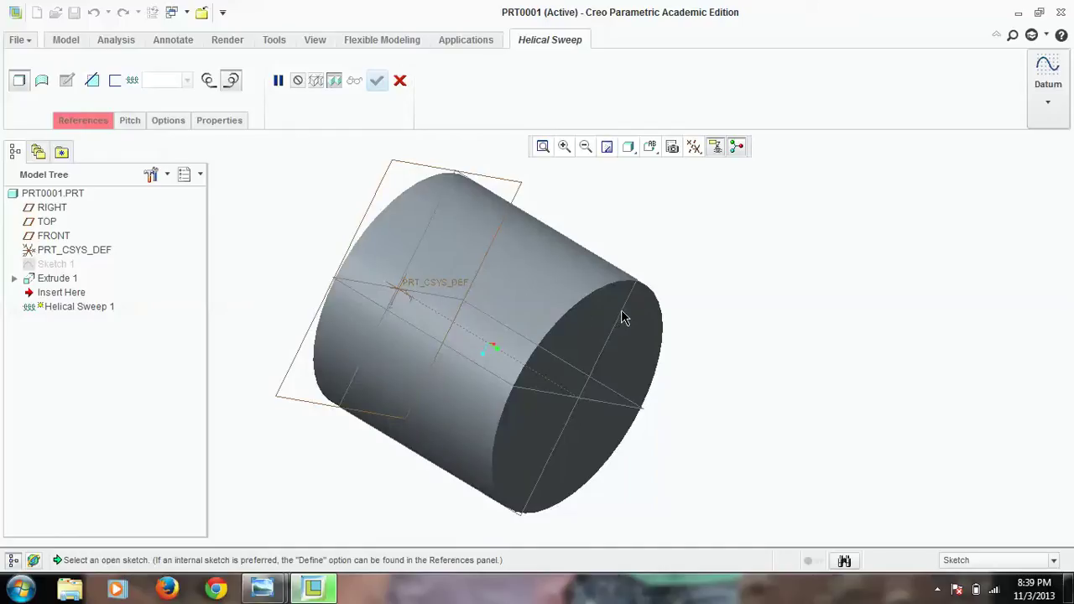
click(646, 302)
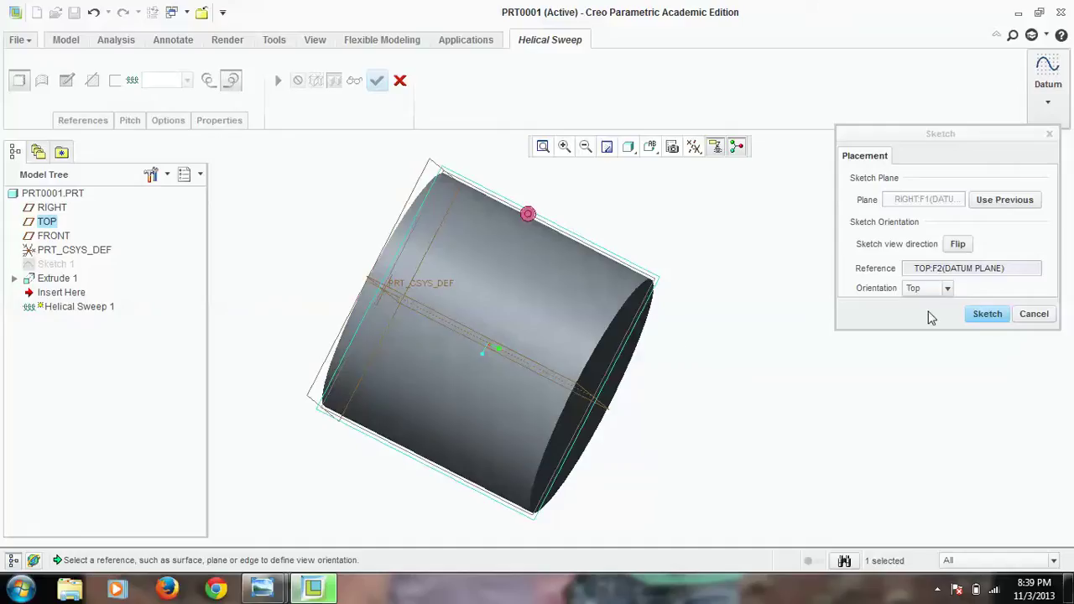
click(987, 313)
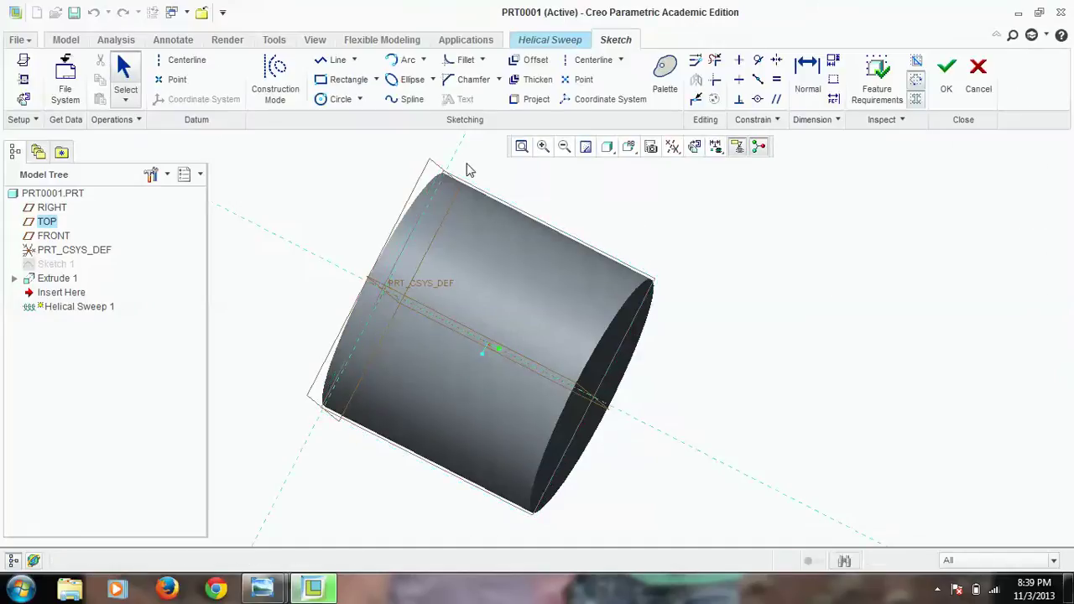
click(699, 154)
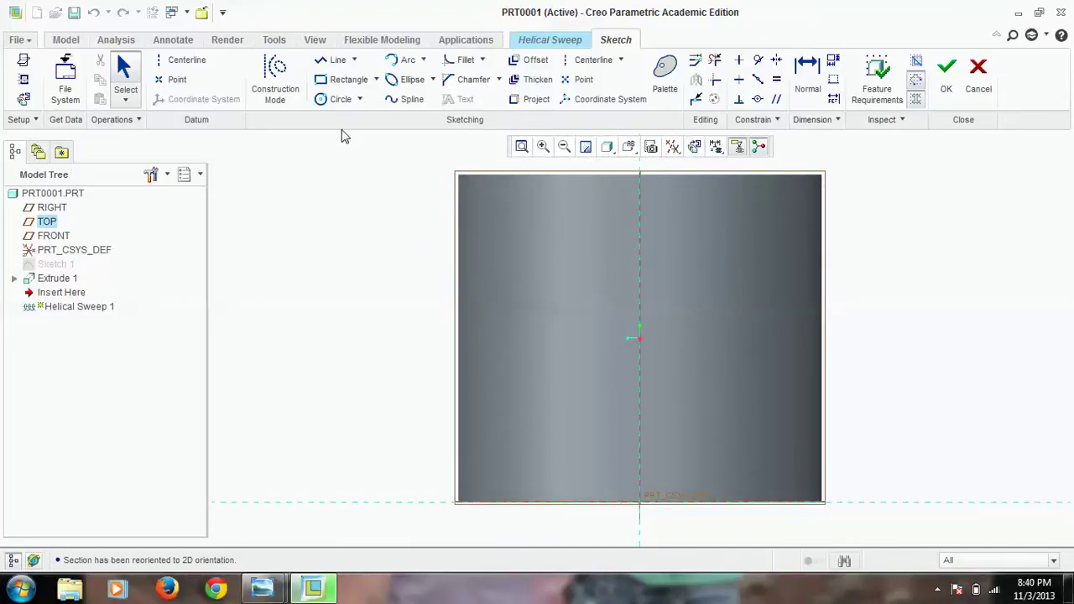
Sketch a vertical profile line along the cylinder's side, about 6.51 from the axis, overshooting both ends and reaching about 1.64 past the base.
click(329, 64)
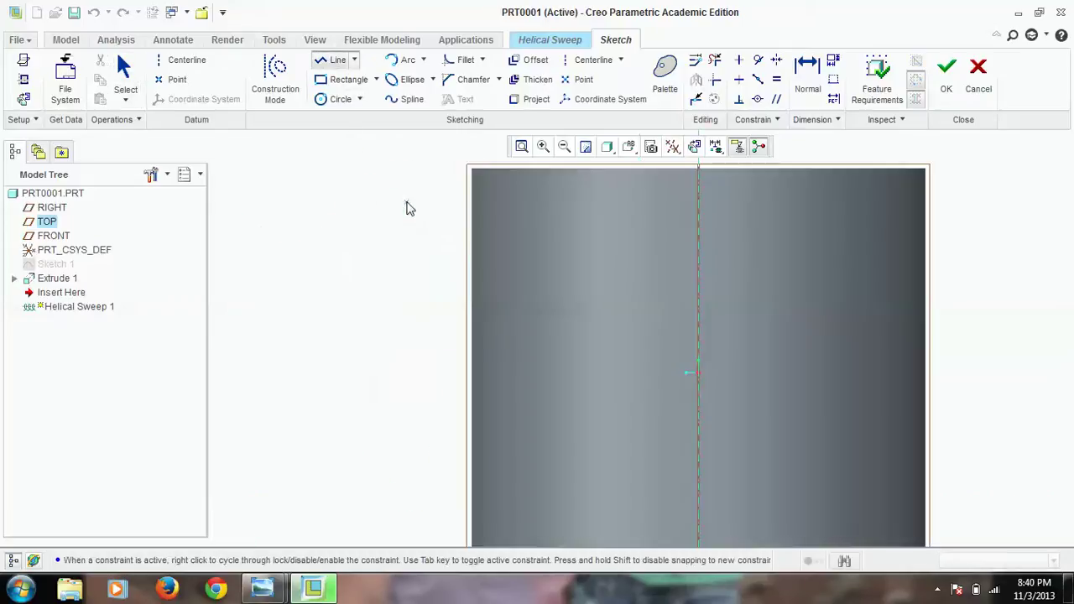
scroll(471, 199, up, 1)
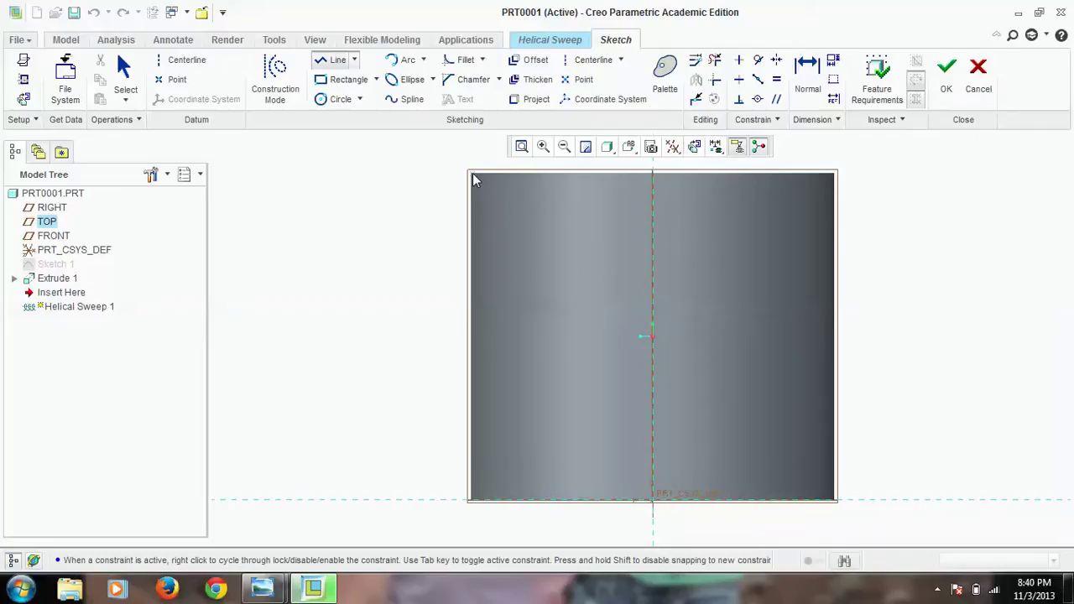
scroll(473, 159, up, 1)
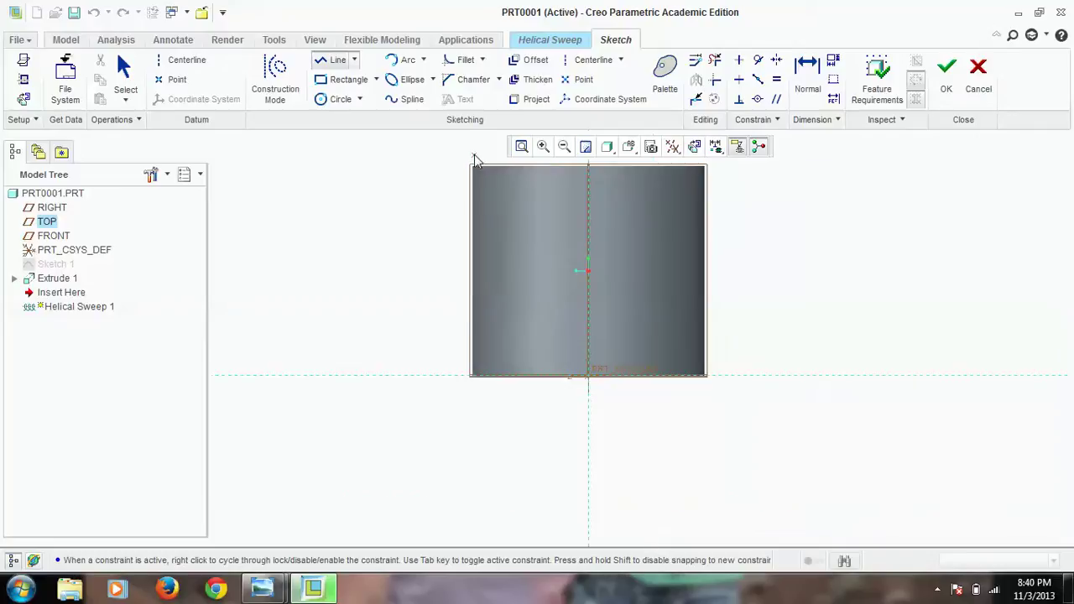
shift+middle_drag(470, 153, 472, 197)
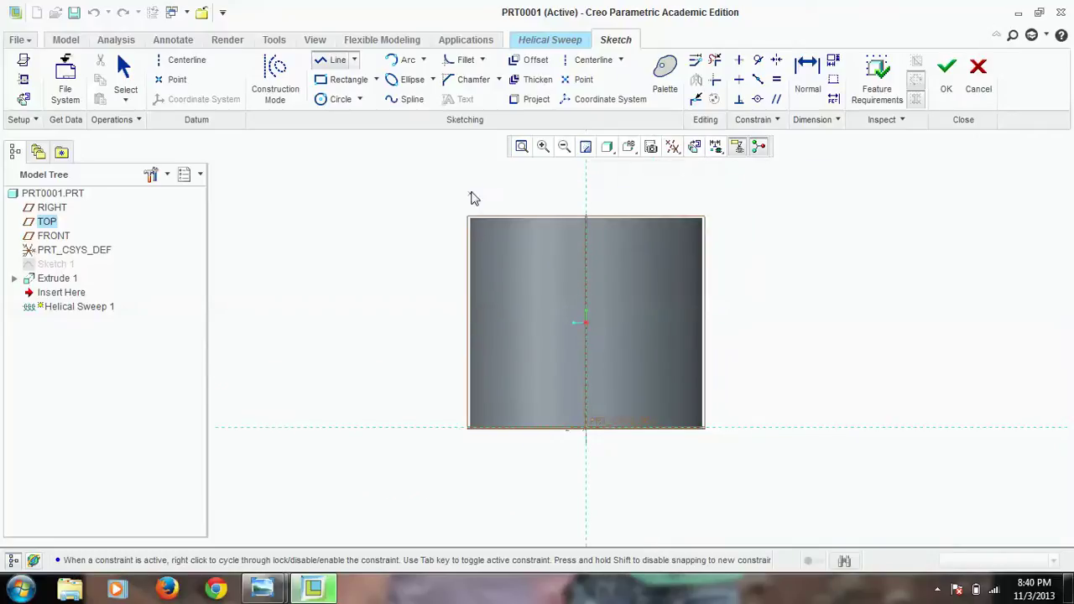
click(470, 174)
click(470, 459)
middle_click(430, 459)
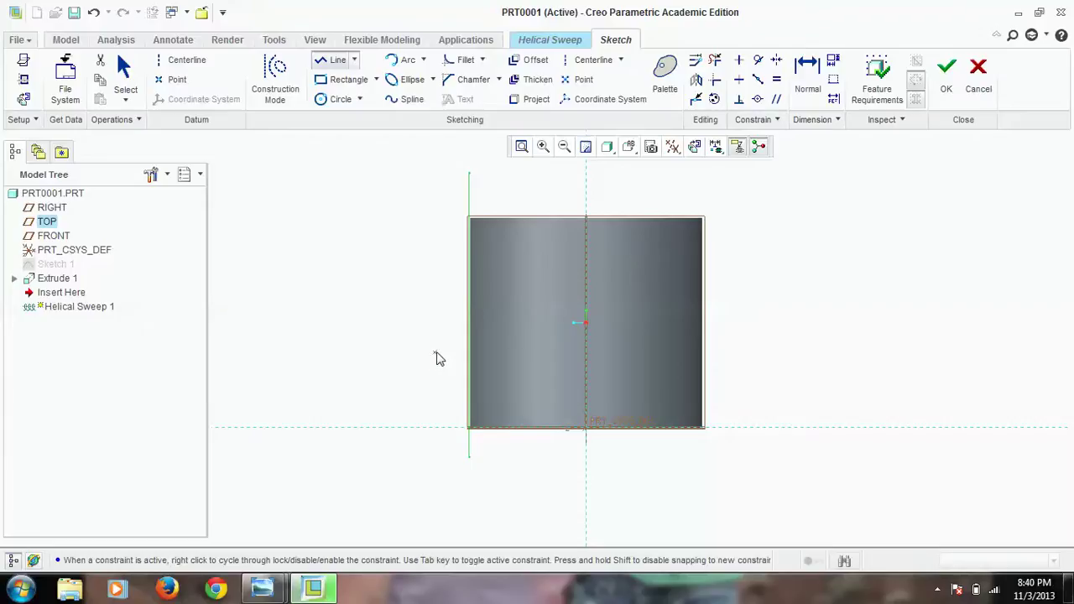
middle_click(437, 360)
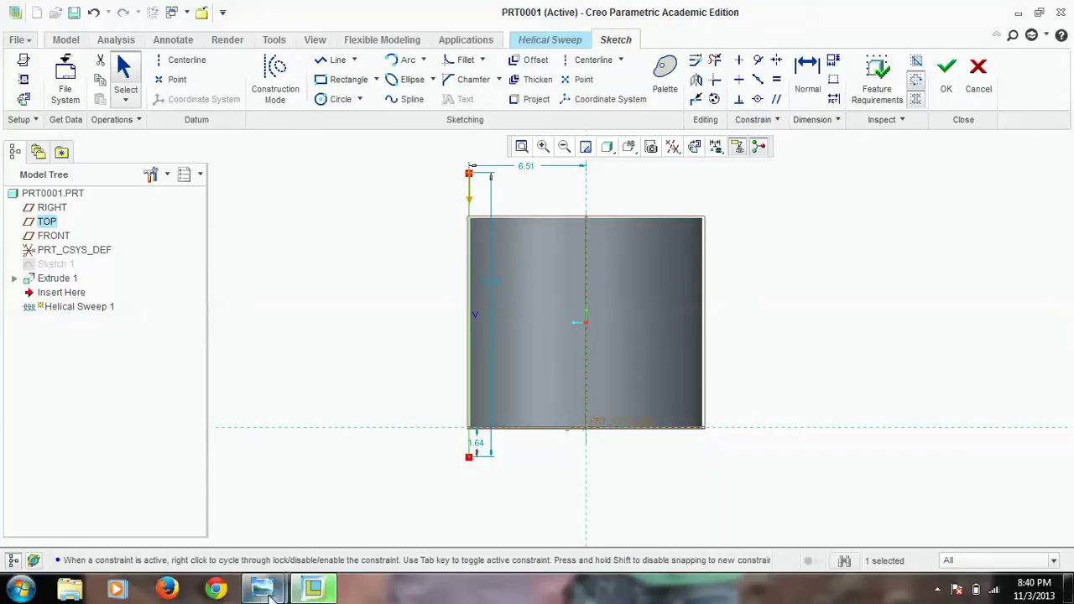
mouse_move(268, 593)
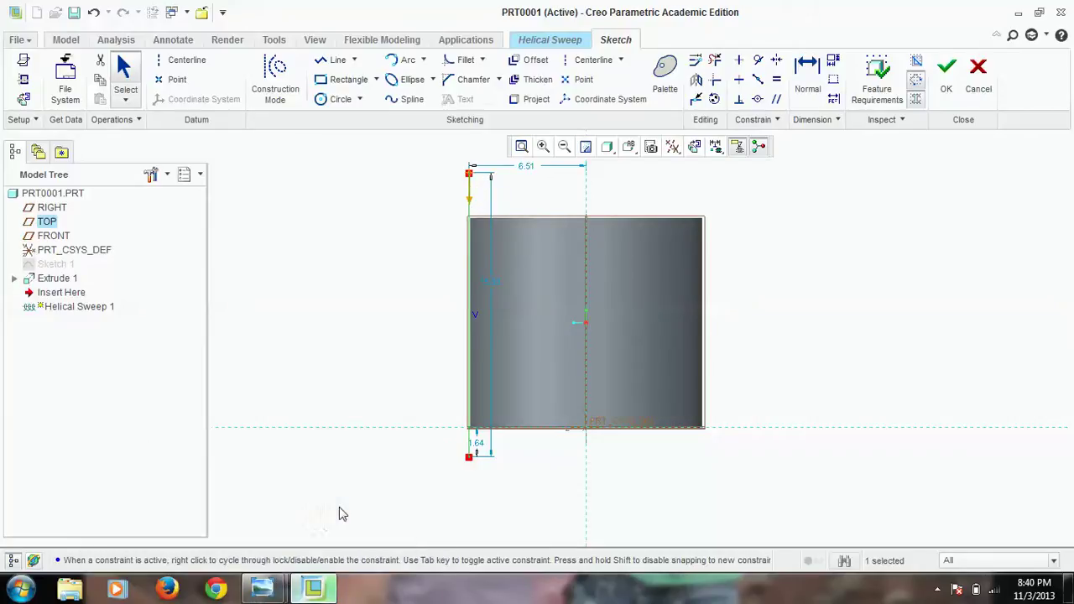
Switch to Windows Photo Viewer to check the worm's thread ends in IMG_1116.JPG, then return to Creo Parametric.
click(338, 541)
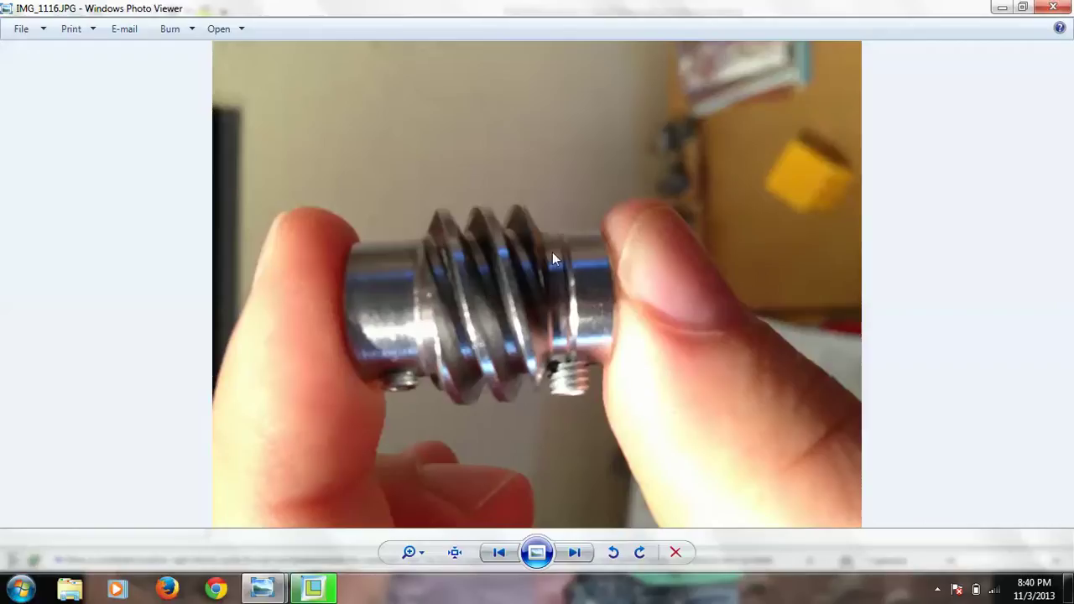
click(313, 588)
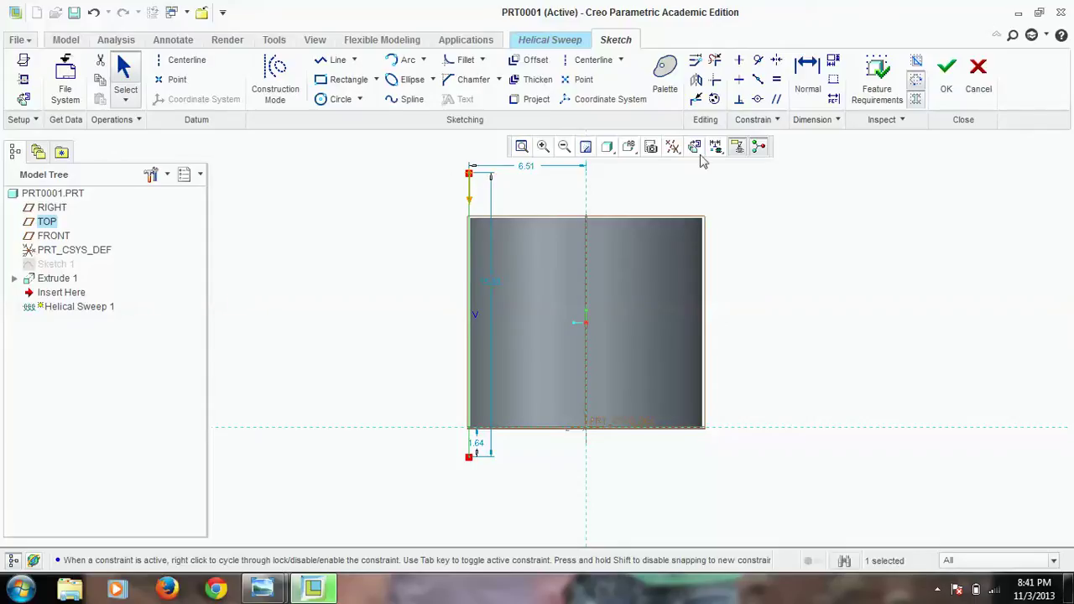
Accept the helix profile sketch and choose the cylinder's axis A_1 as the helical sweep's axis of revolution.
click(943, 90)
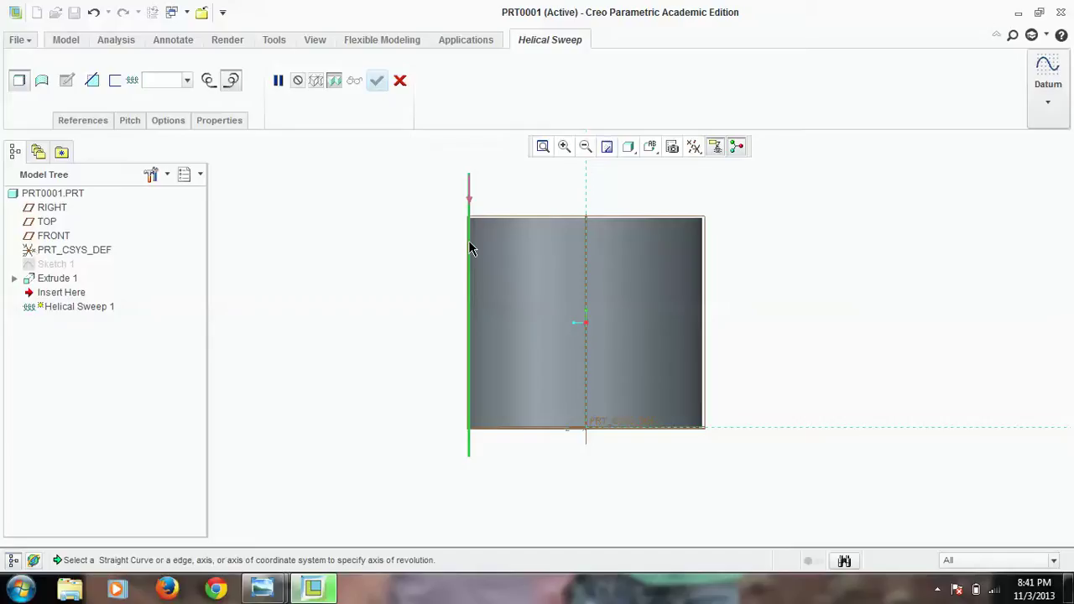
click(84, 123)
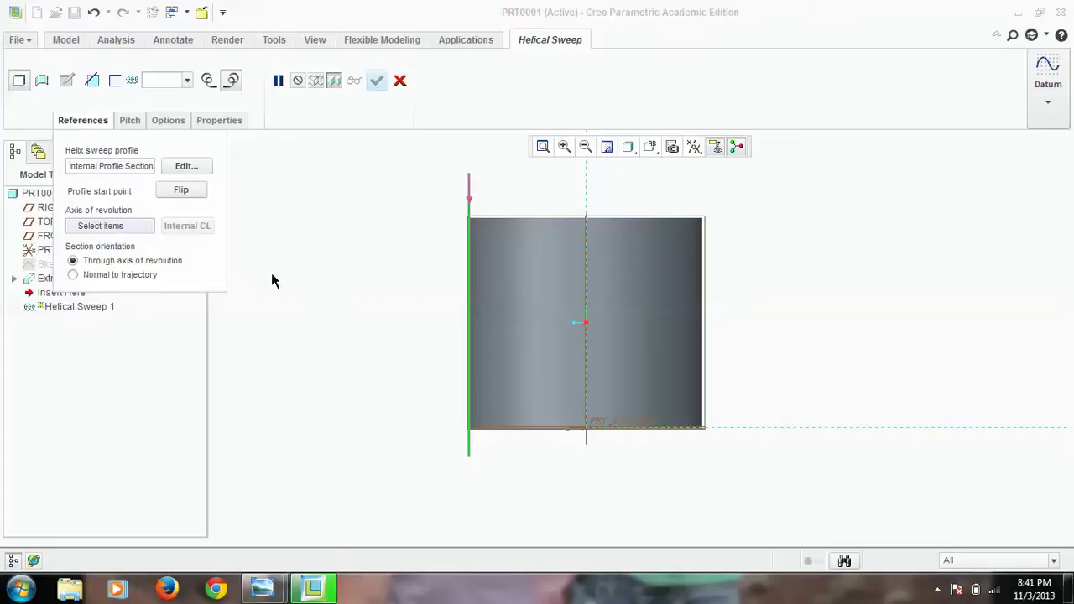
click(586, 286)
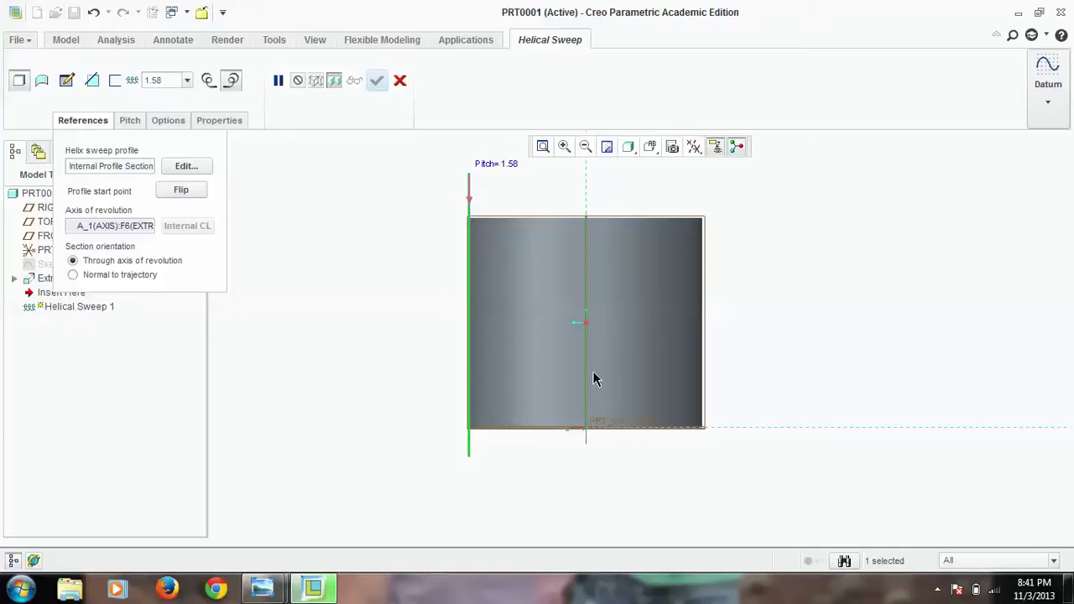
click(67, 81)
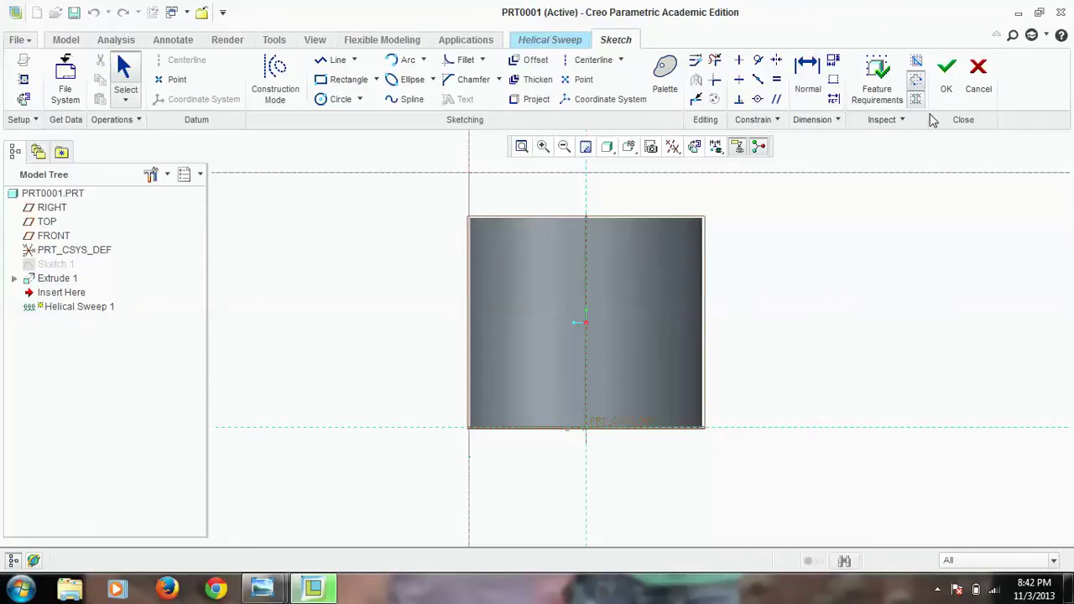
click(979, 87)
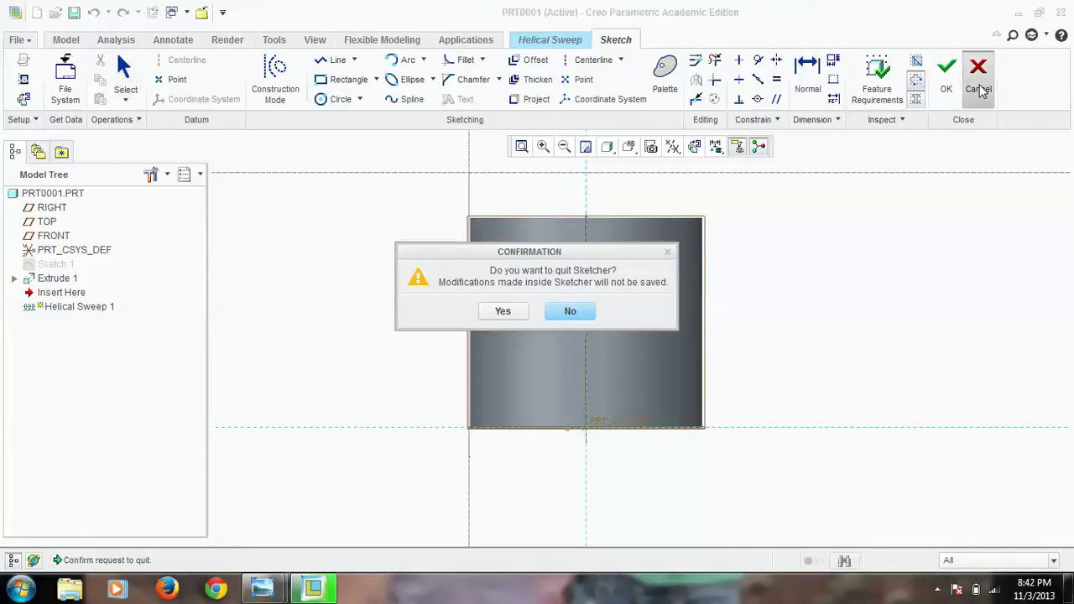
click(503, 311)
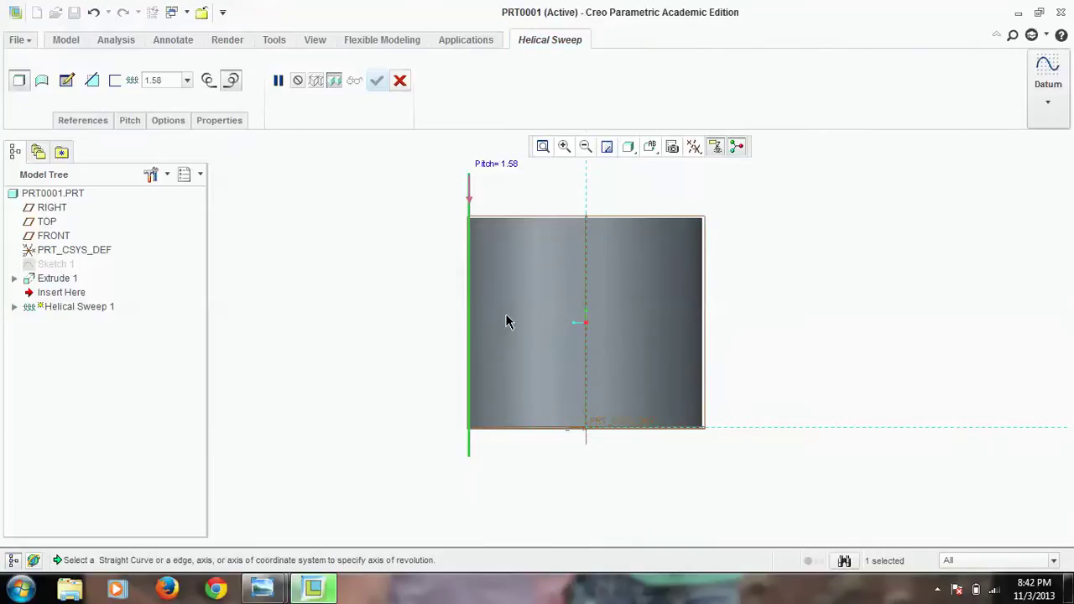
Reopen the helix profile sketch for editing and set the profile line's distance from the axis to 6.5.
click(94, 121)
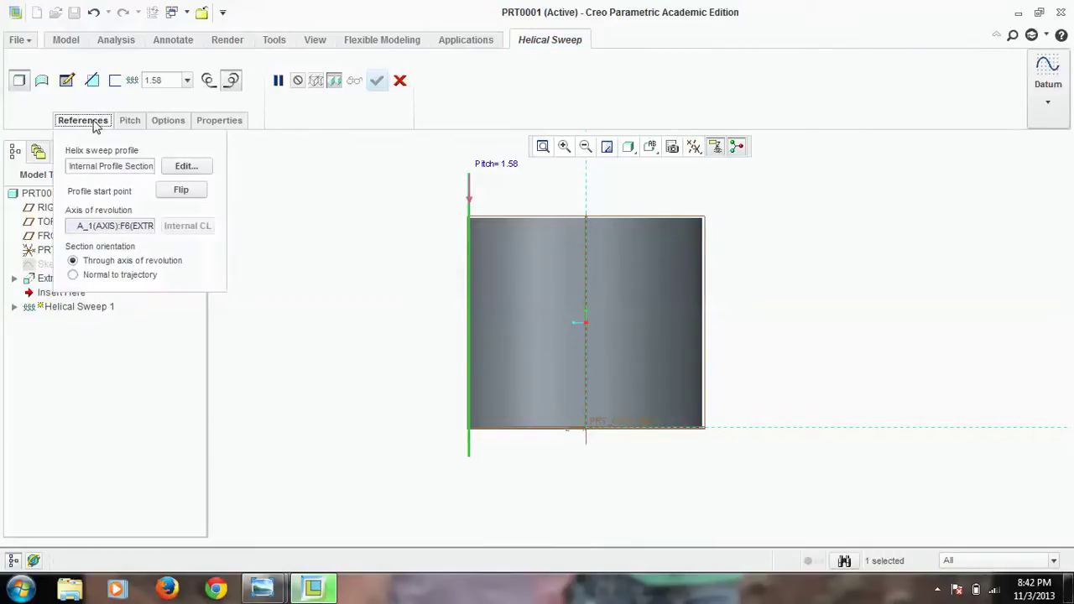
click(184, 167)
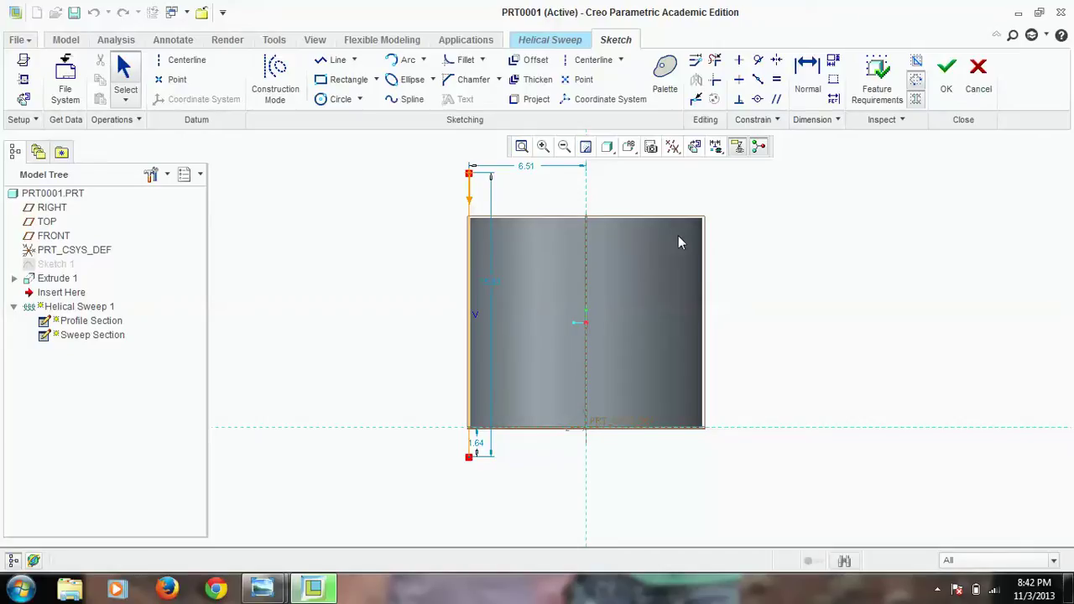
middle_drag(673, 240, 637, 238)
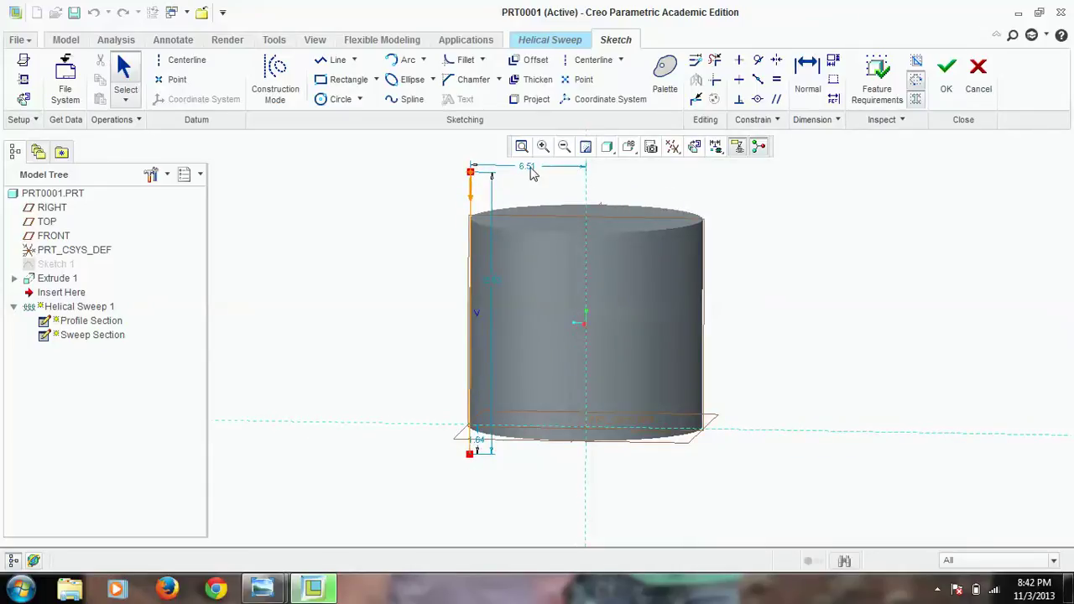
double_click(530, 167)
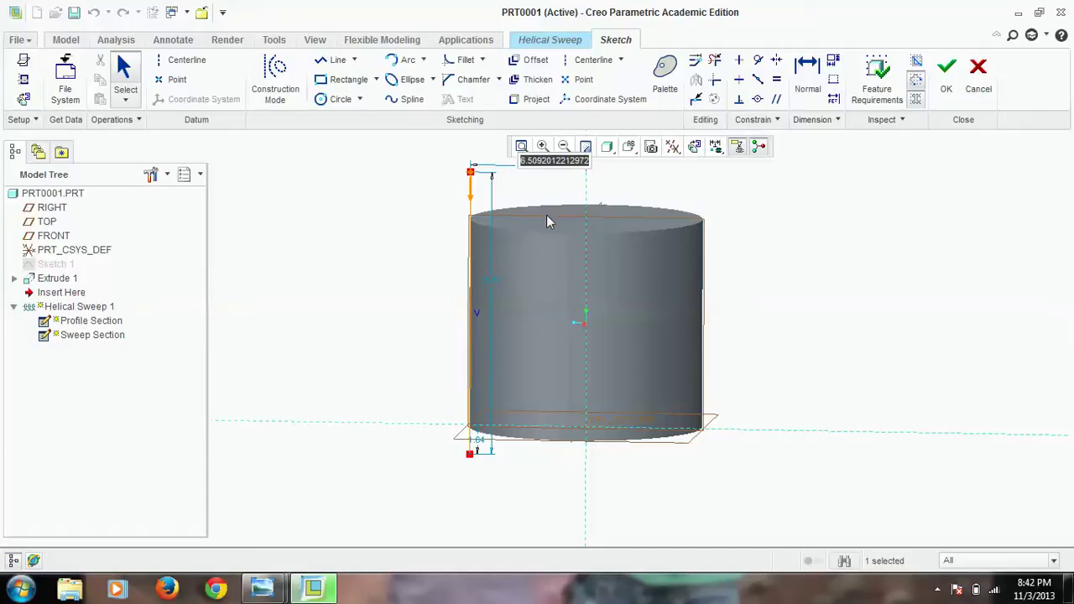
text(6.5)
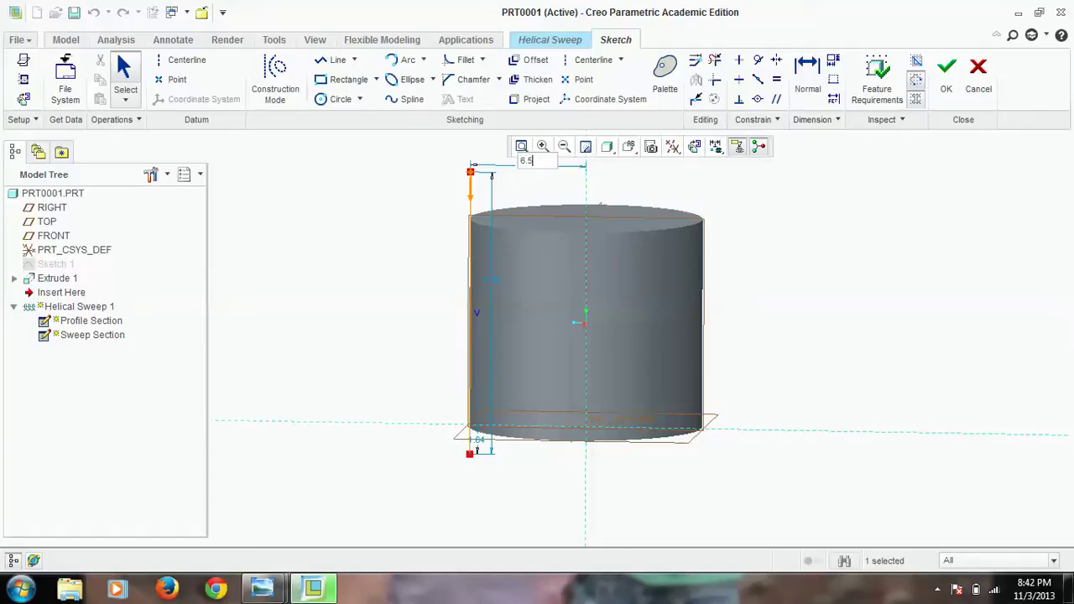
key(Return)
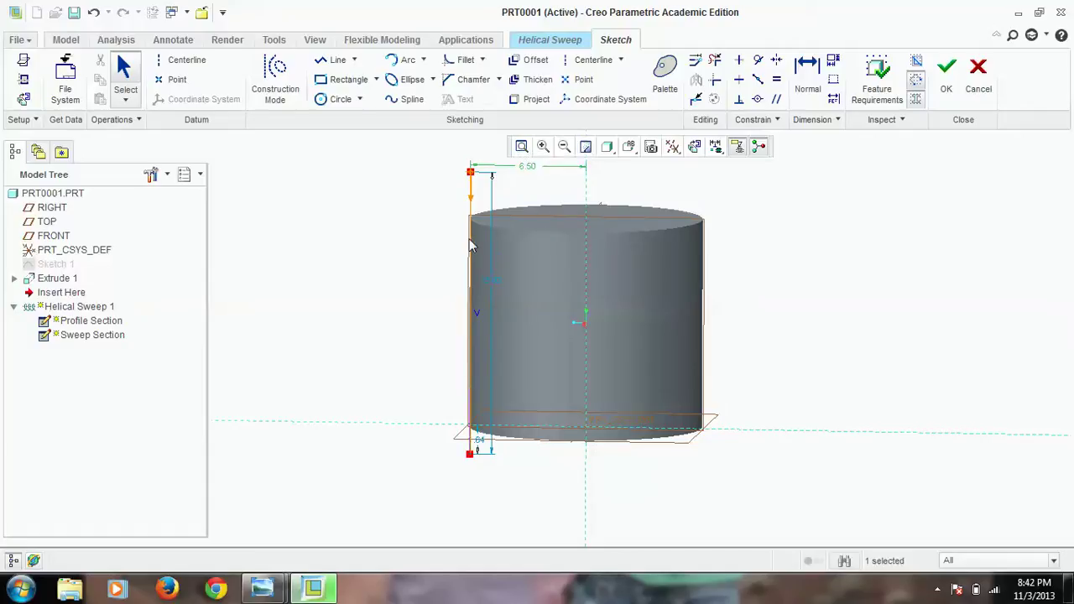
Set the profile line's overshoot past the cylinder's base to 1.605.
scroll(434, 380, up, 2)
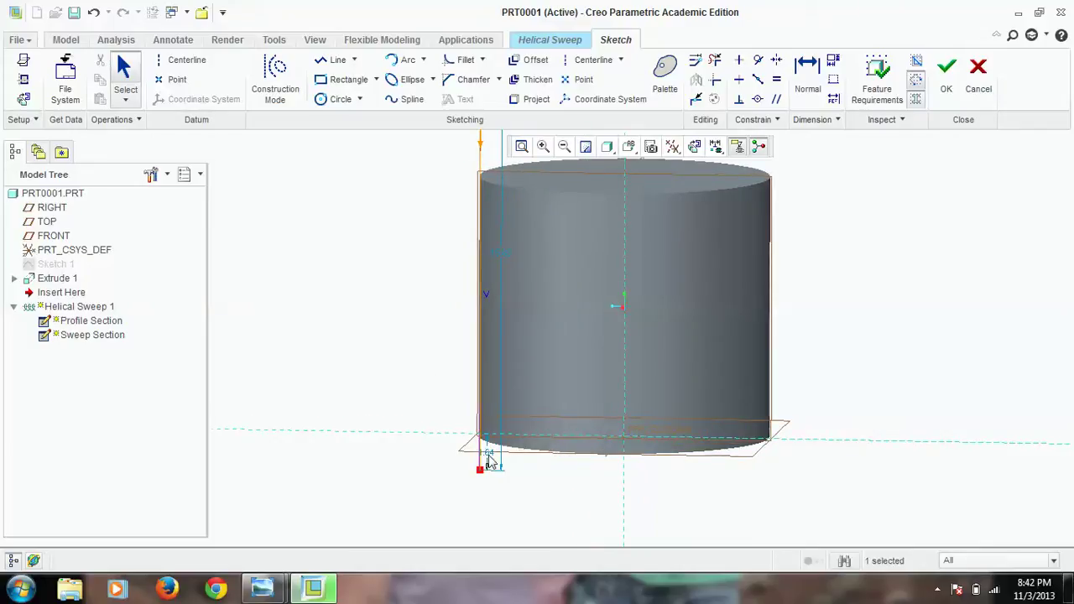
double_click(489, 455)
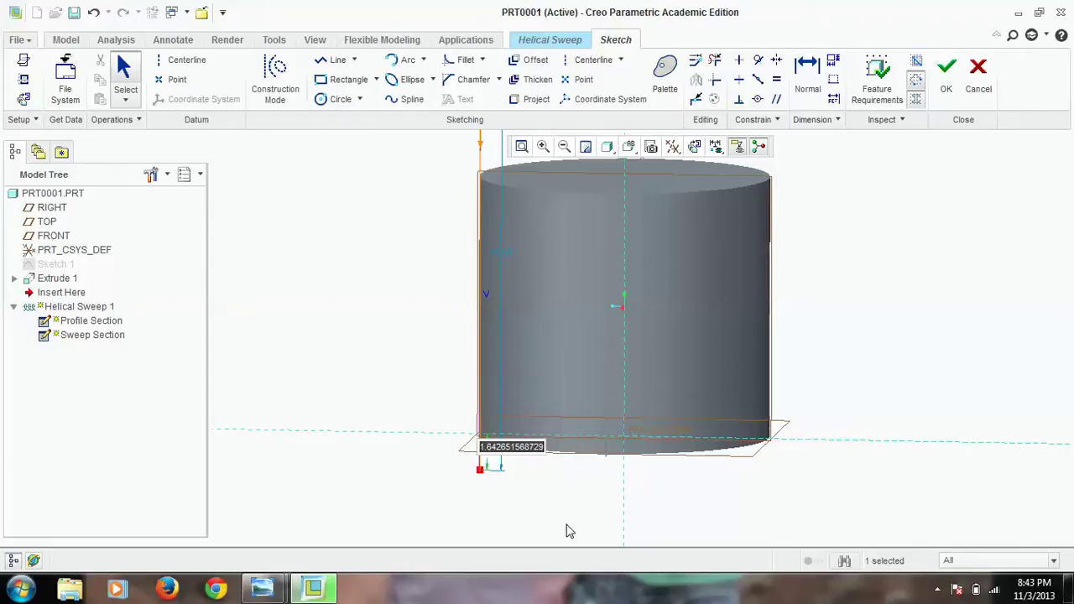
text(1.605)
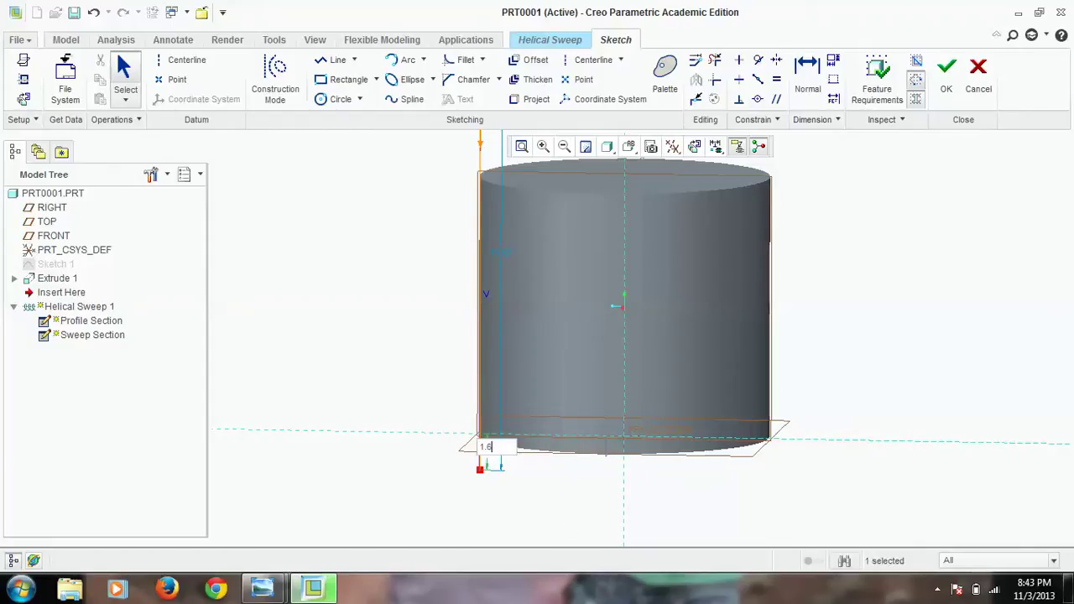
key(Return)
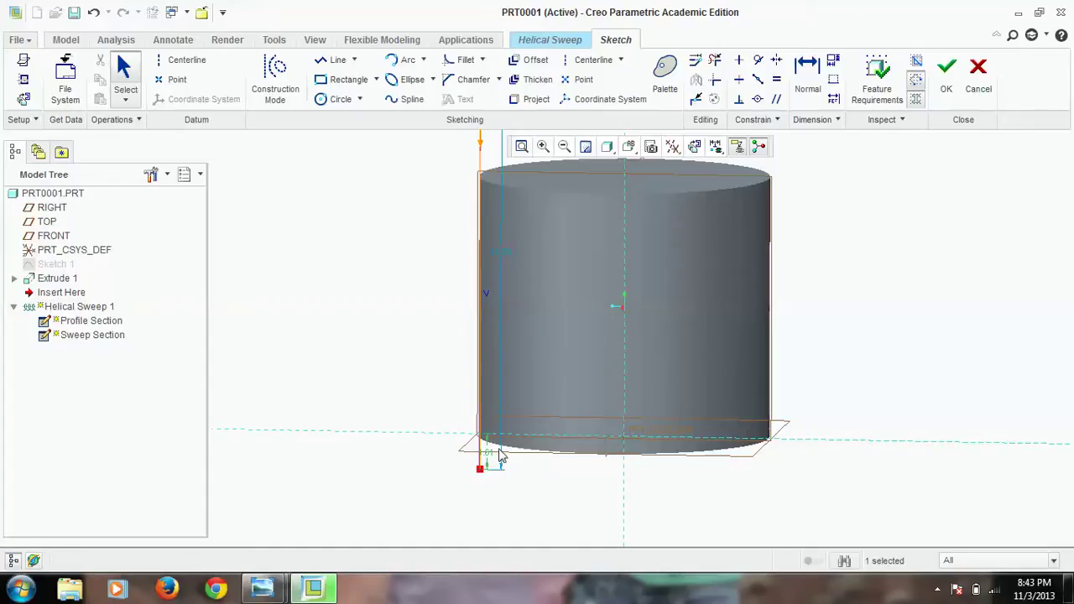
Set the profile line's length to 16.5103, move that dimension clear of the cylinder, and accept the profile sketch.
scroll(499, 467, down, 2)
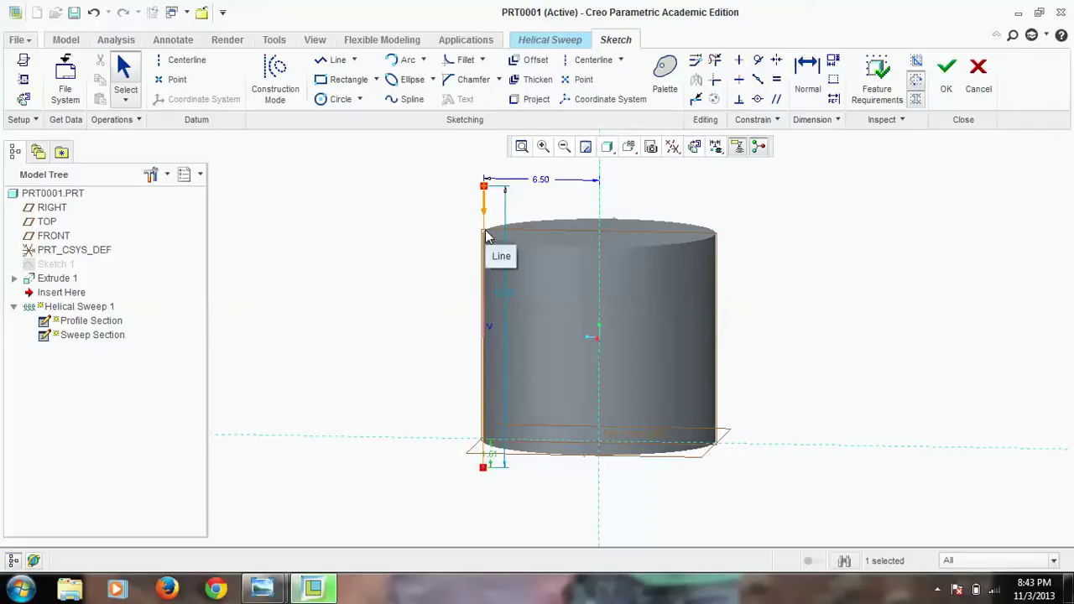
double_click(504, 300)
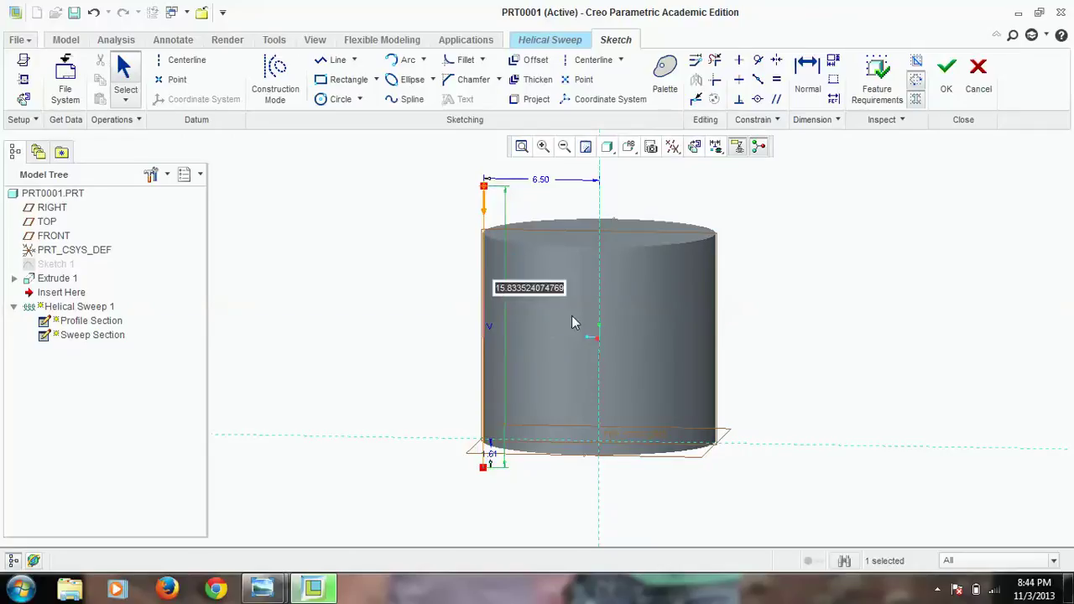
text(16.5103)
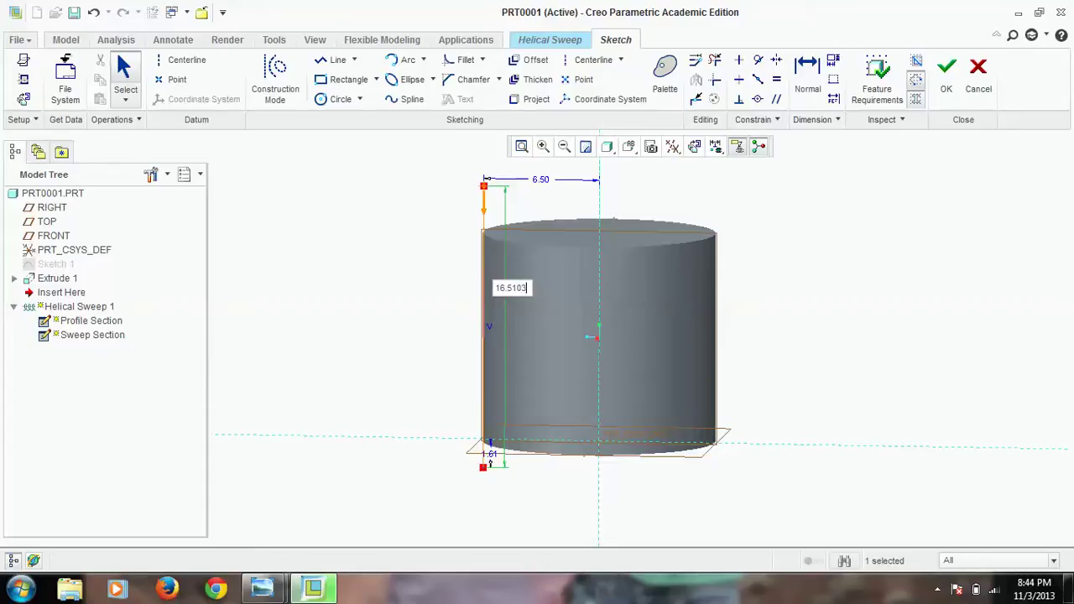
key(Return)
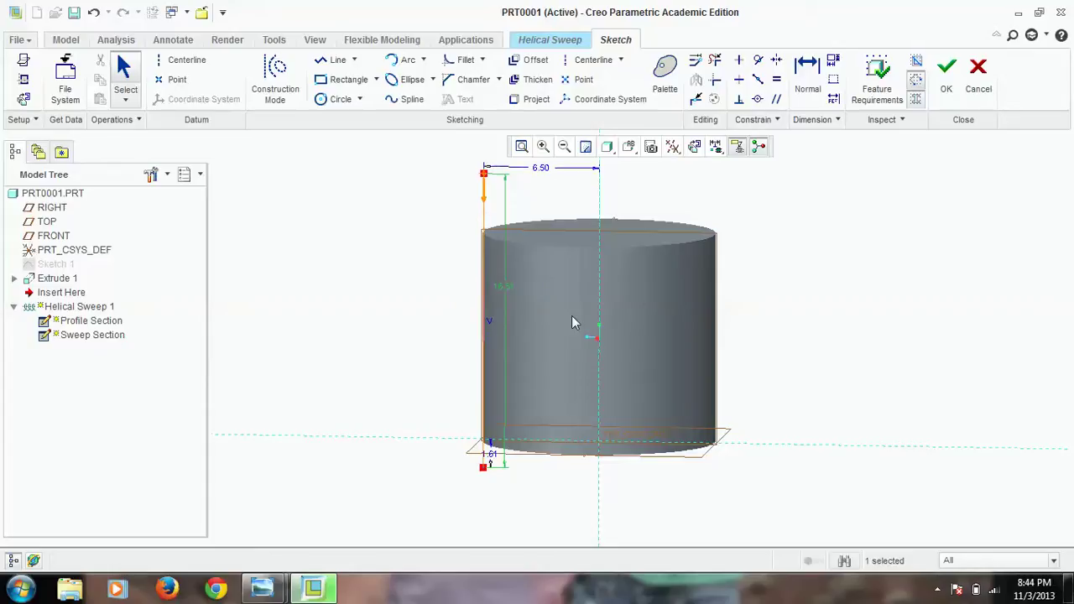
drag(506, 291, 456, 285)
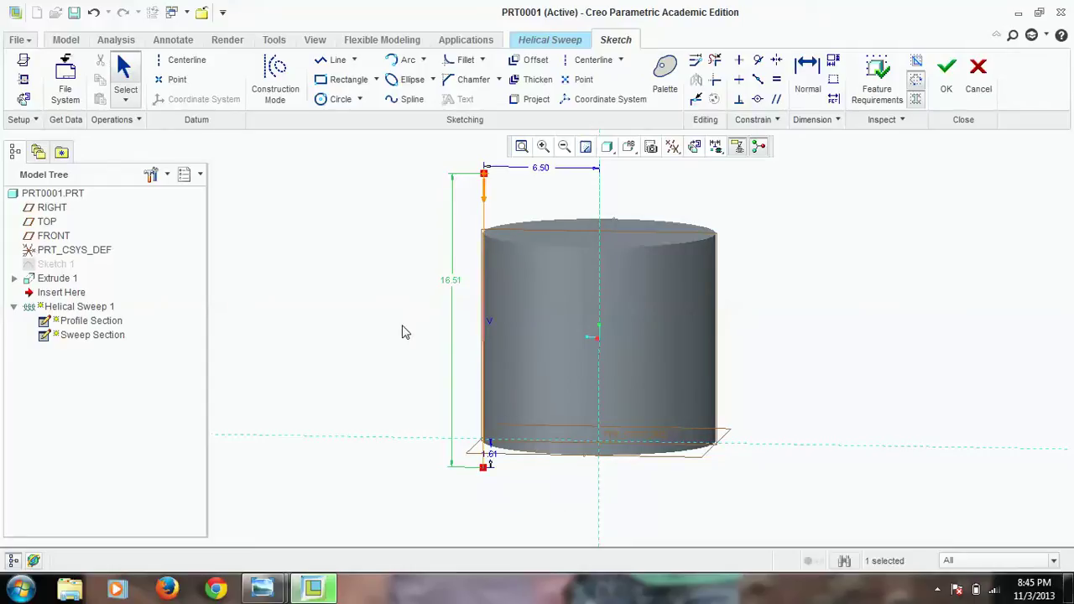
click(946, 78)
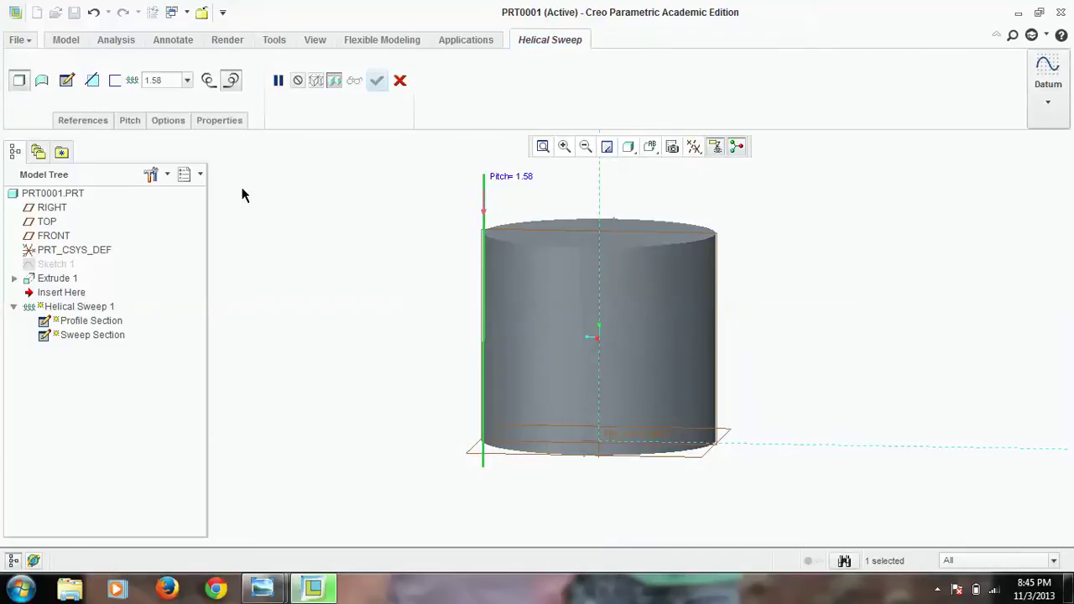
Open the sweep section sketch and face its sketch plane with the sweep's start point in view.
click(69, 82)
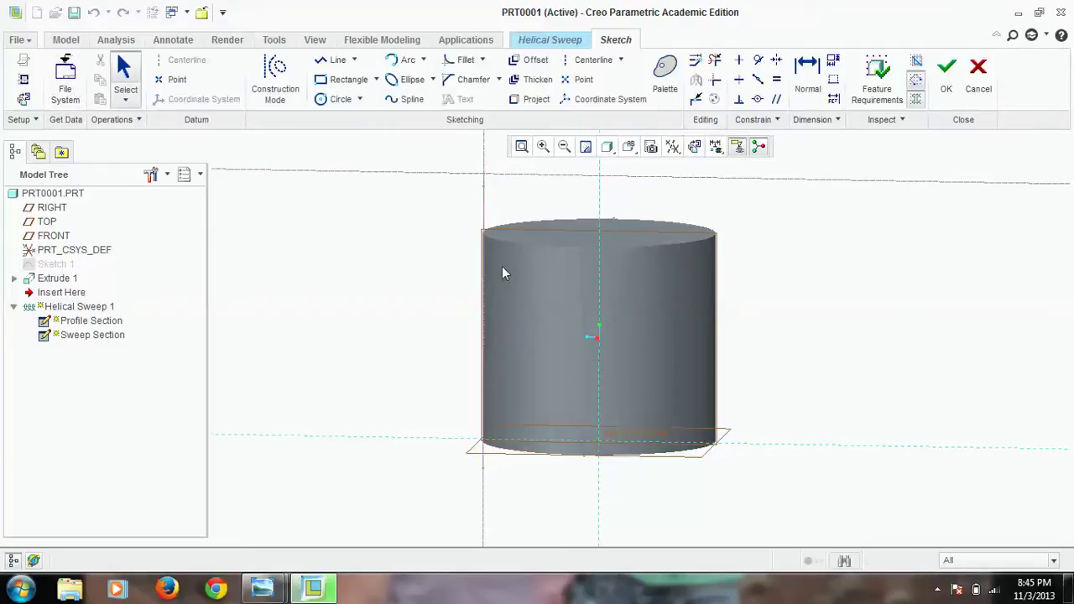
click(694, 147)
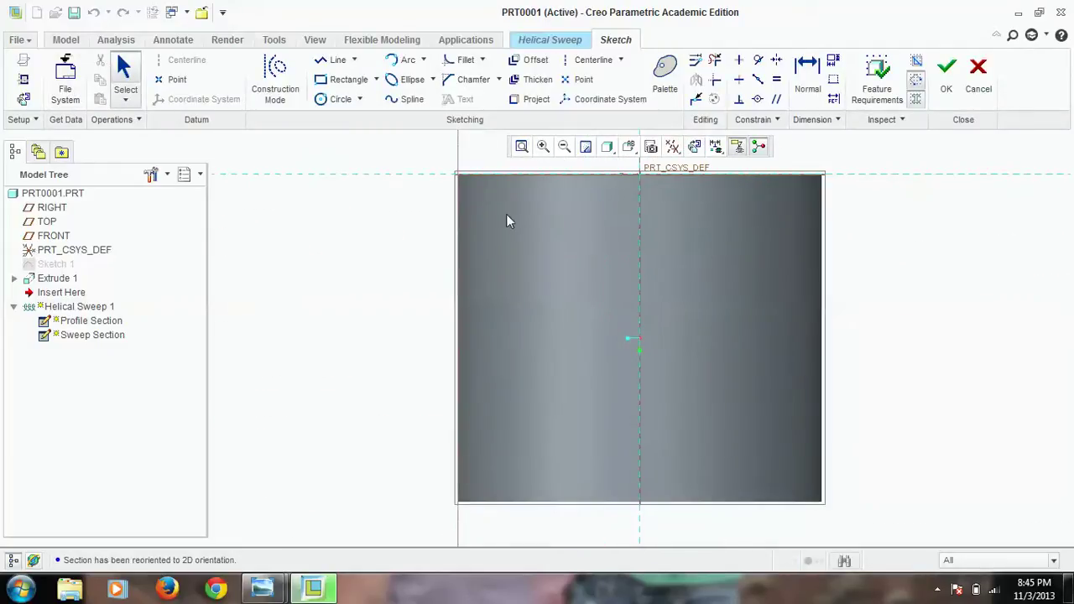
scroll(507, 221, up, 2)
scroll(506, 220, up, 2)
scroll(507, 220, down, 3)
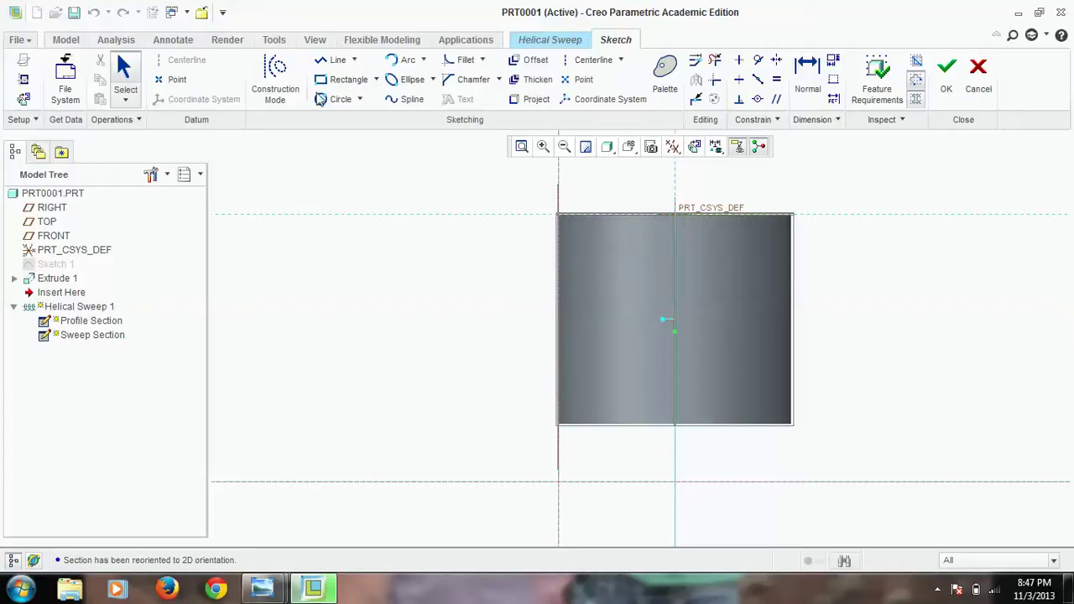
Sketch a vertical line between the sweep's start point and the cylinder's nearest corner, and set its length to 3.22.
click(324, 61)
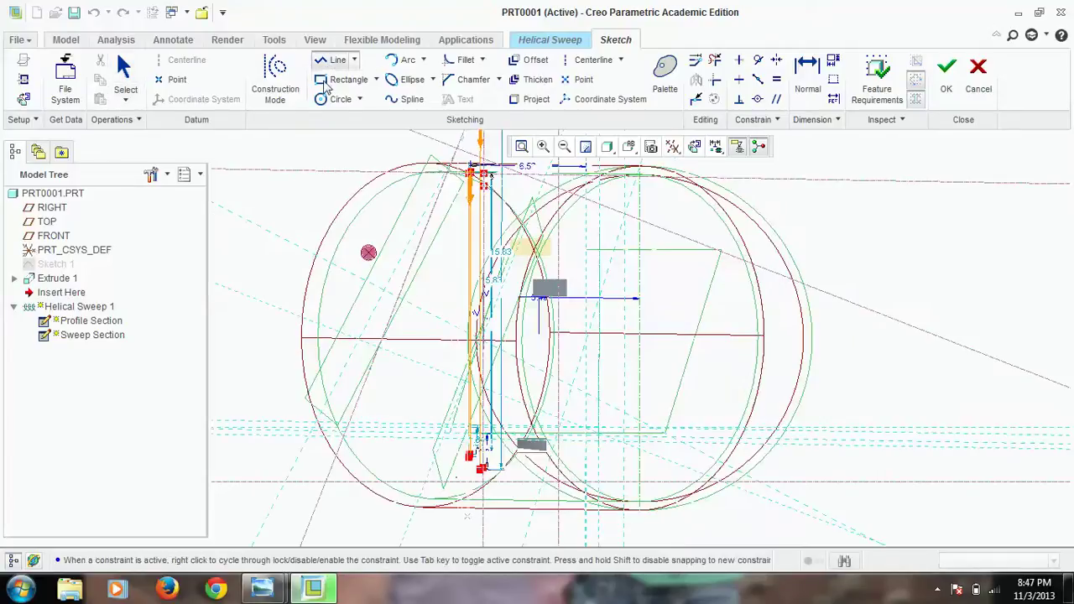
scroll(609, 442, down, 2)
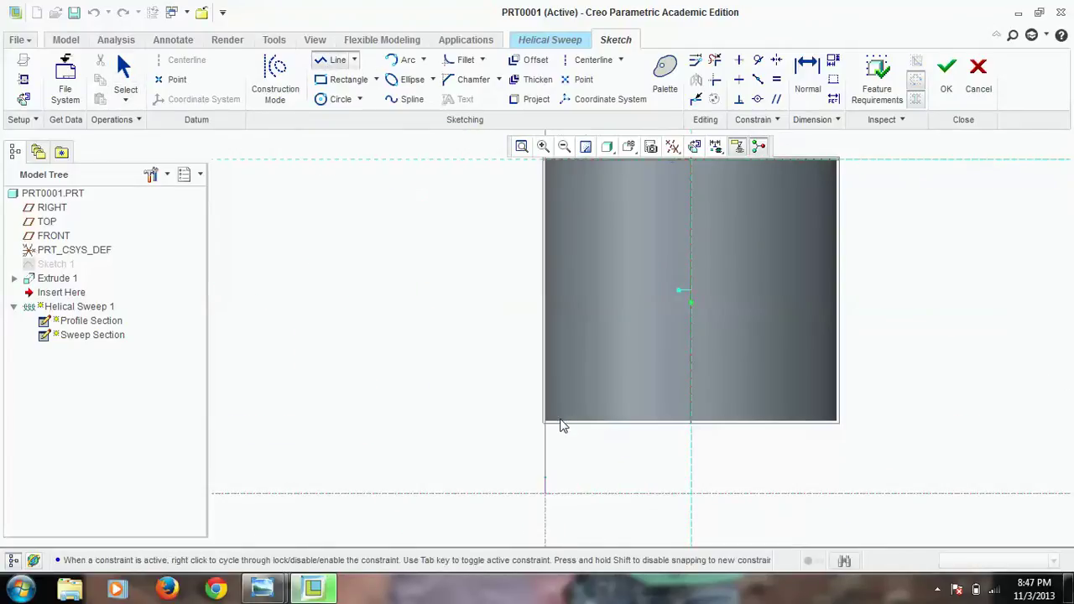
scroll(562, 427, up, 1)
scroll(562, 426, down, 1)
click(545, 423)
scroll(546, 467, up, 1)
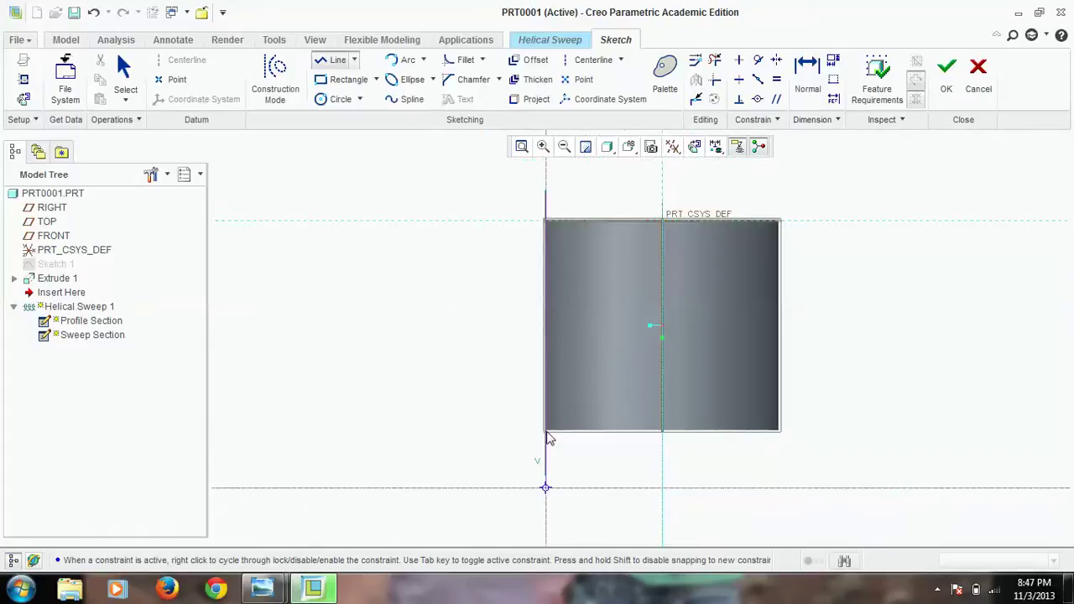
click(546, 476)
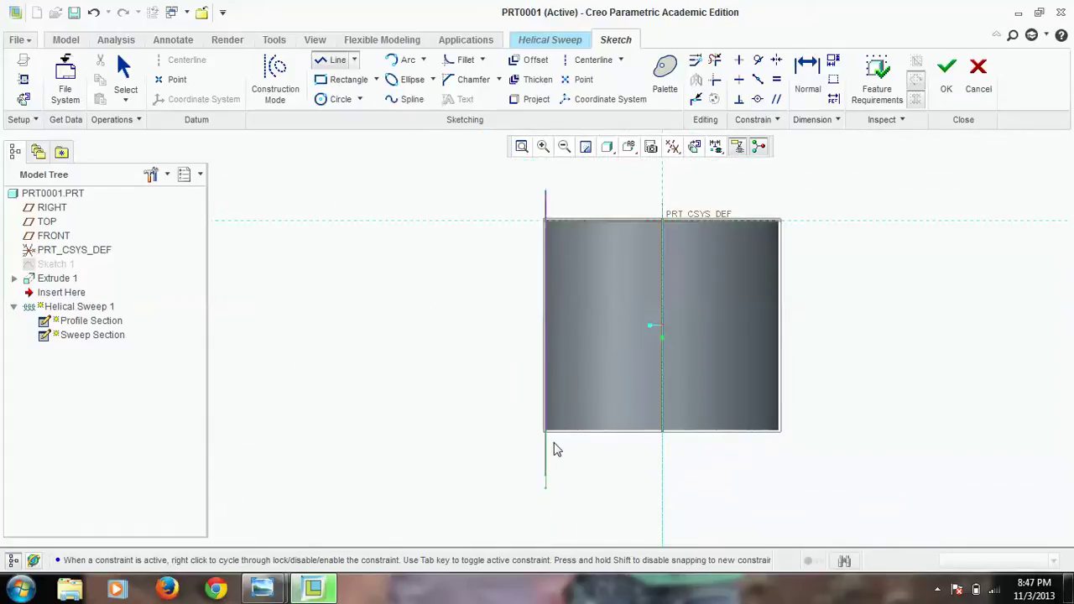
middle_click(577, 476)
scroll(577, 476, down, 2)
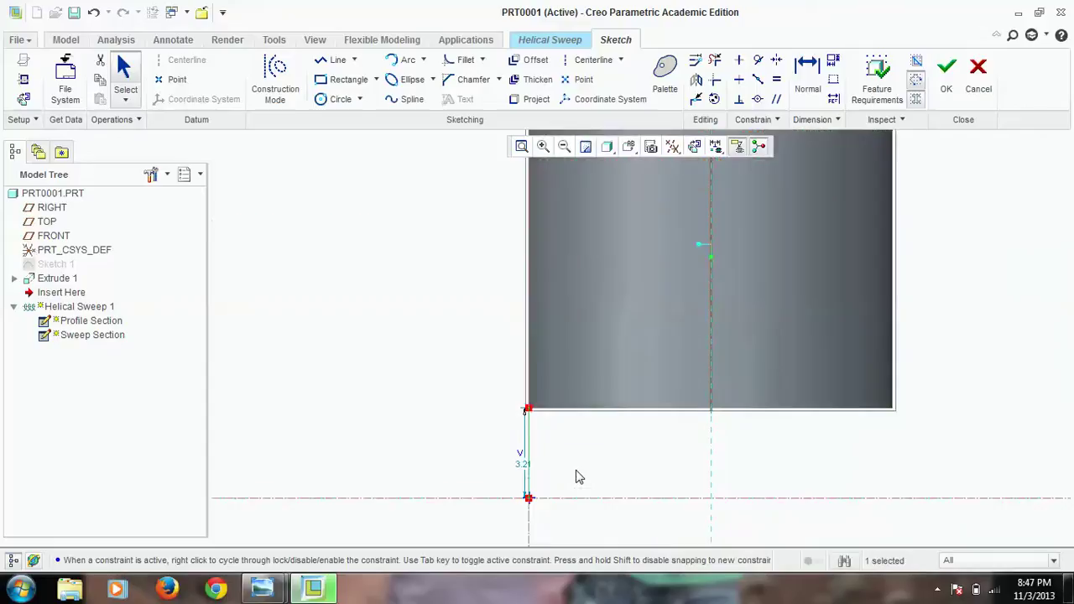
double_click(478, 461)
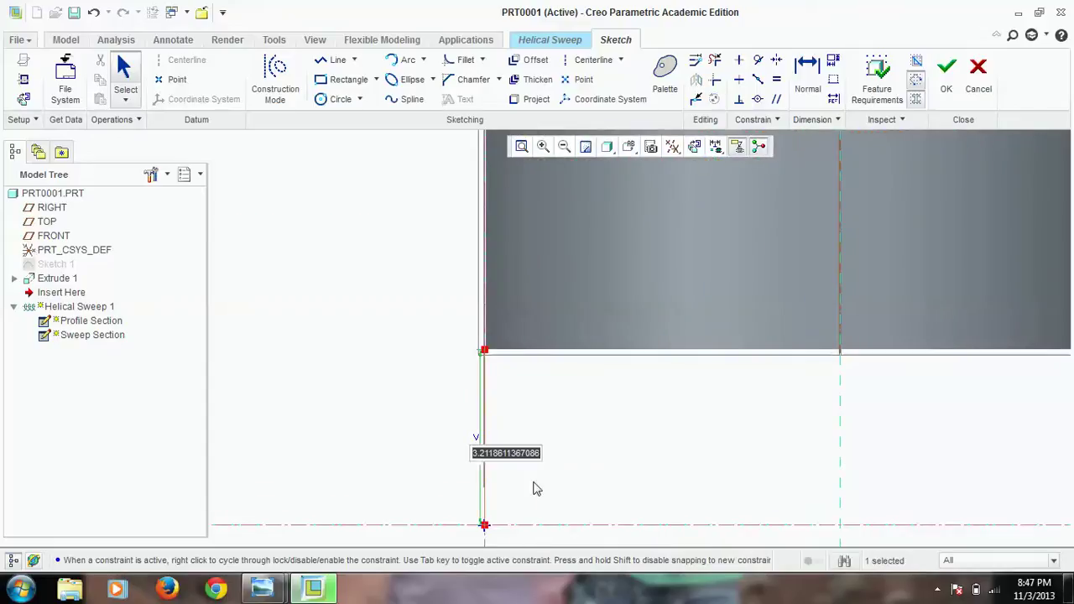
text(3.22)
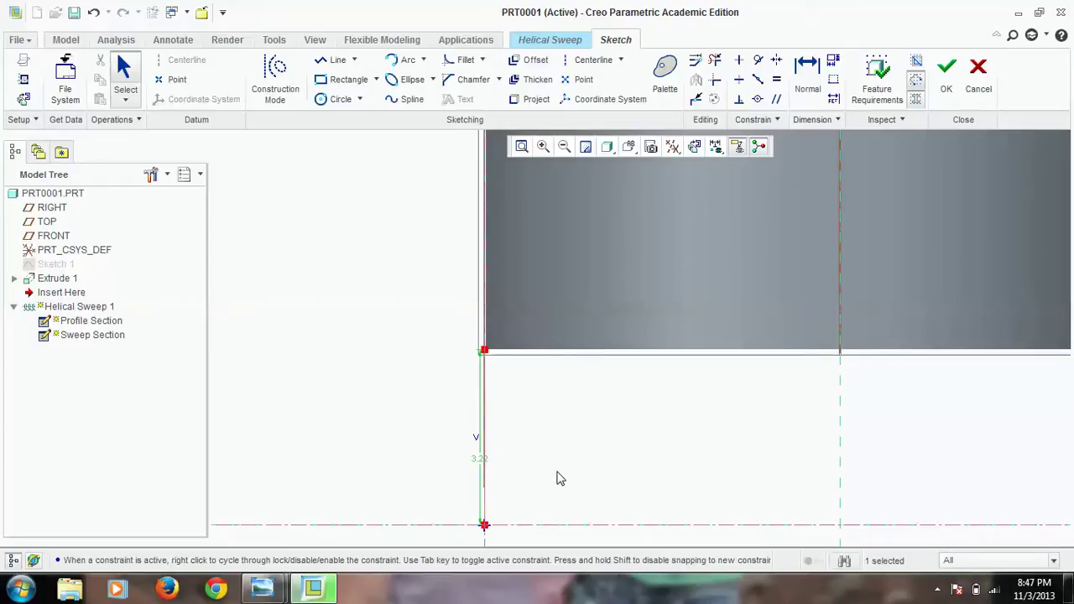
Sketch a horizontal construction line outward from the vertical line's midpoint, away from the cylinder, and set its length to 3.566.
click(297, 81)
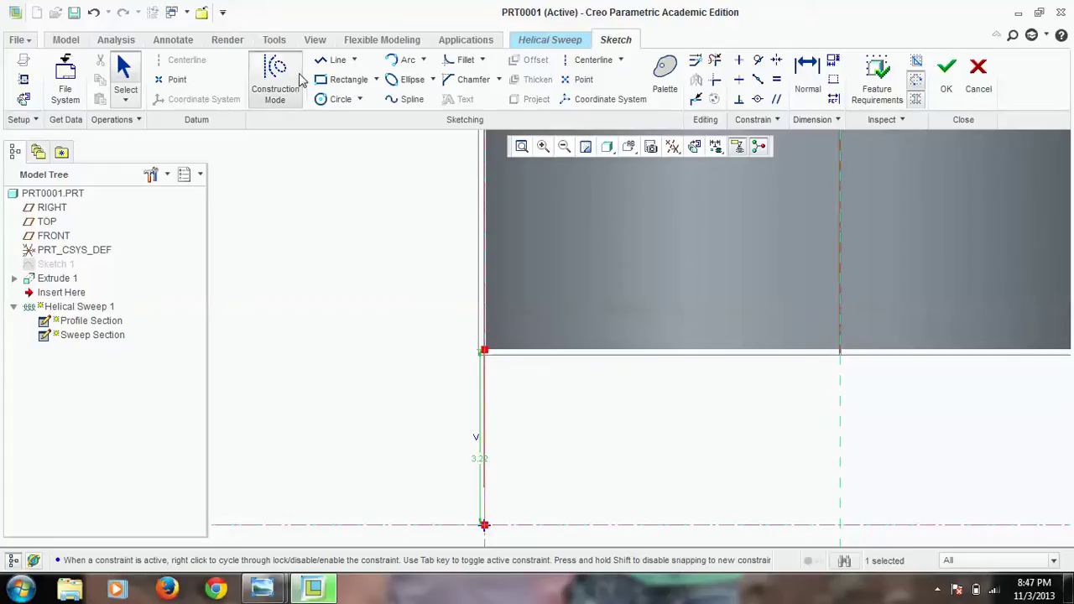
click(333, 71)
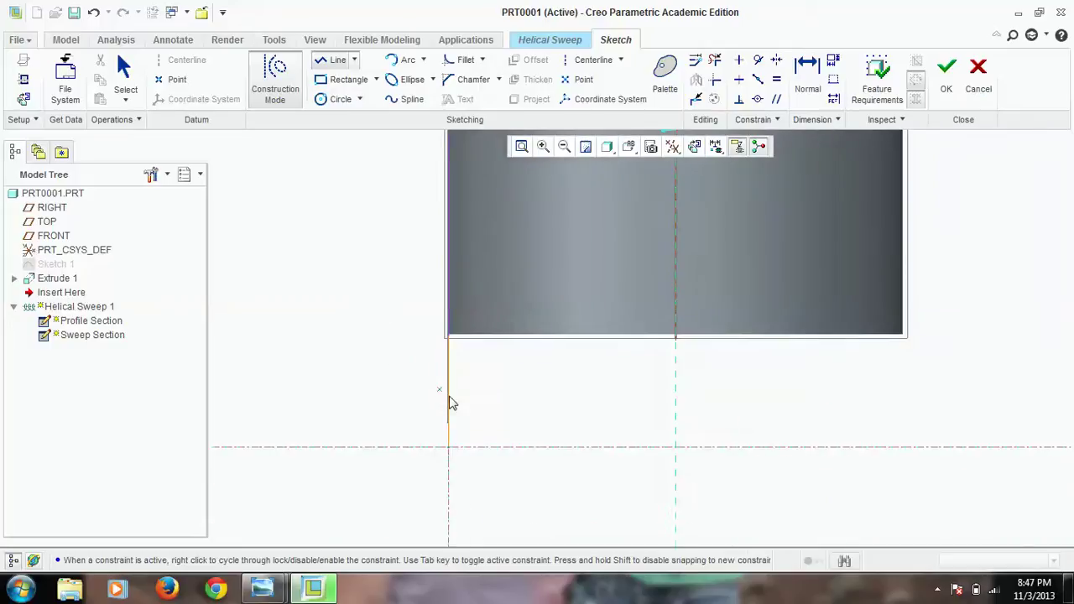
click(447, 390)
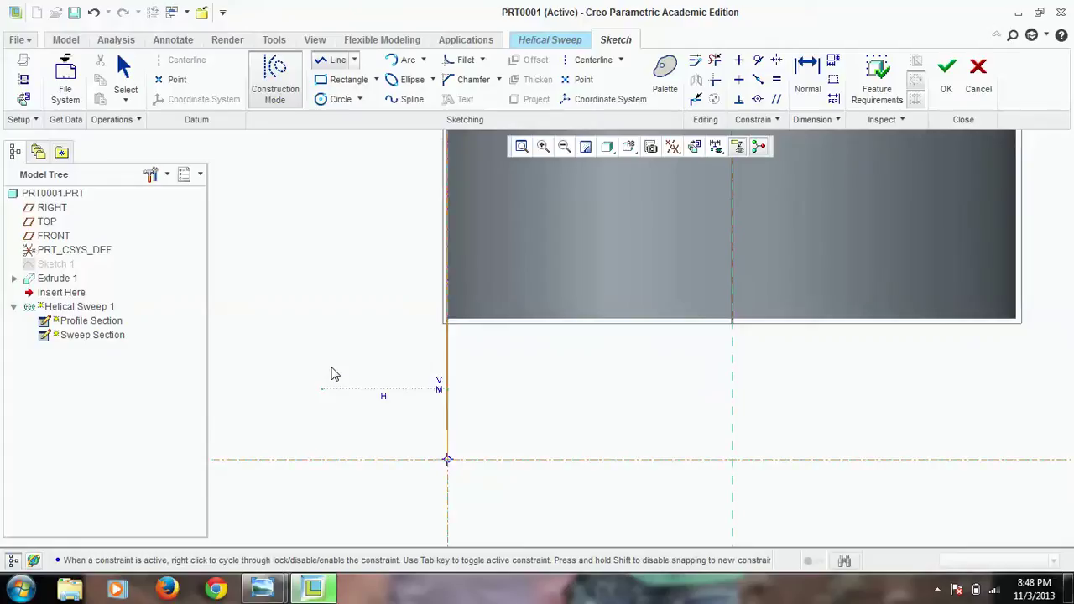
click(336, 371)
middle_click(334, 371)
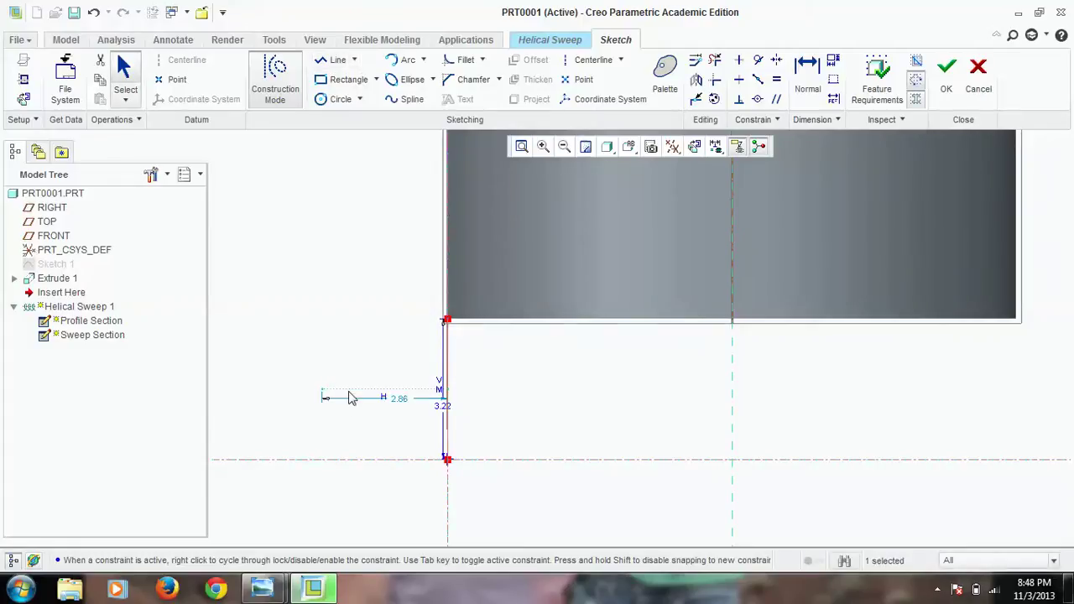
double_click(399, 400)
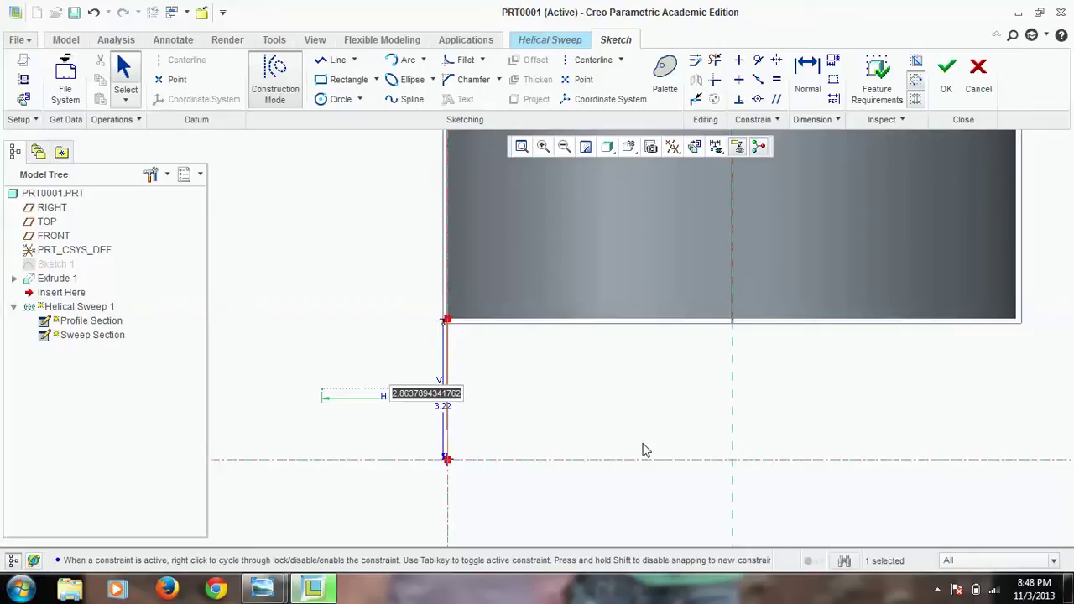
text(3.566)
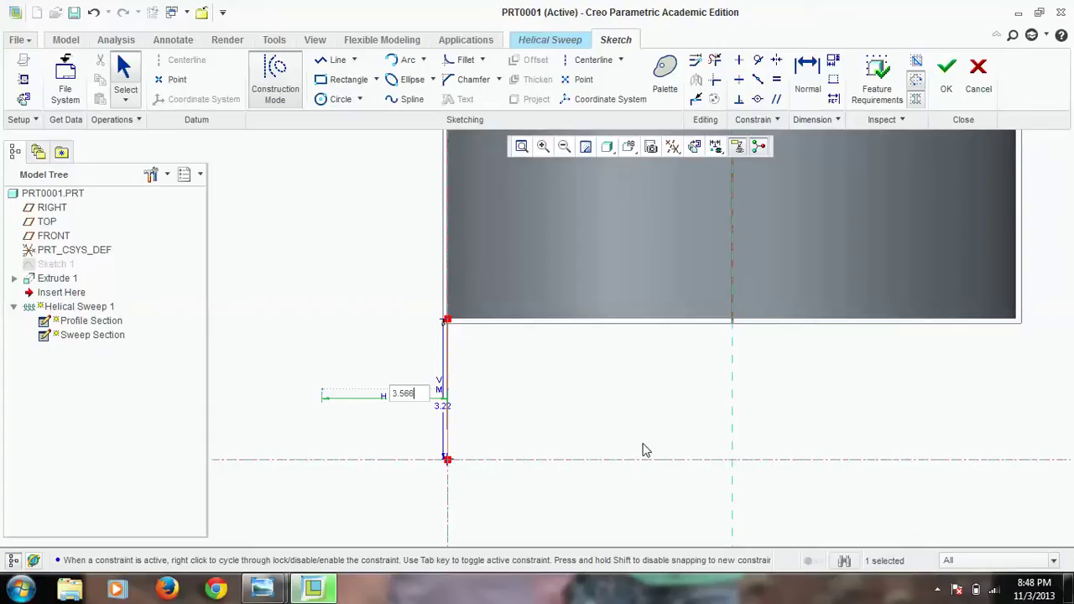
key(Return)
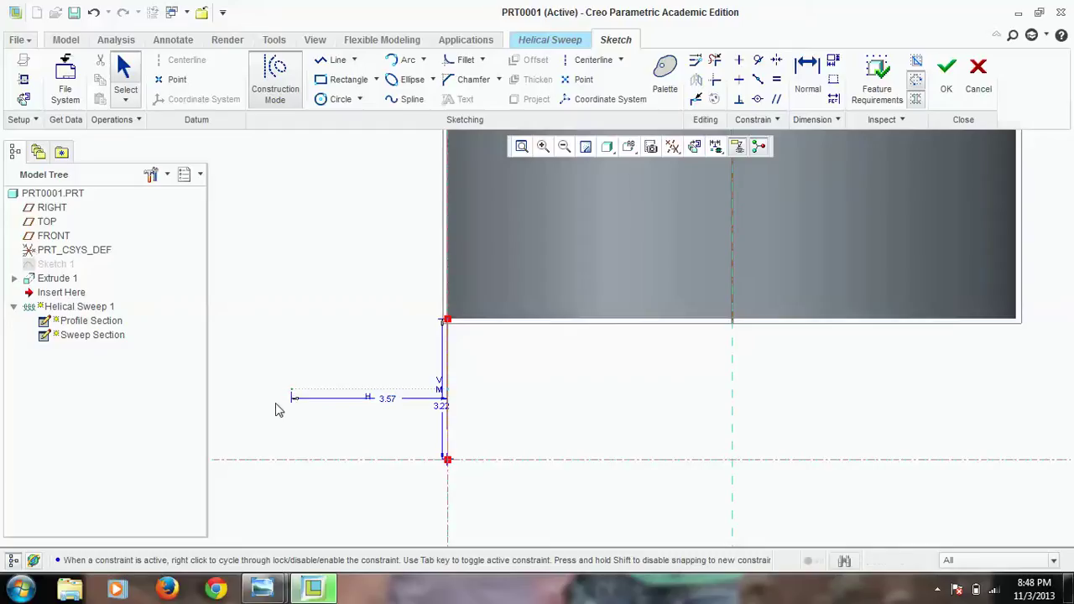
Consult the reference photo IMG_1116.JPG in the photo viewer, and sketch a solid 0.508 vertical line upward from the construction line's outer end.
mouse_move(279, 585)
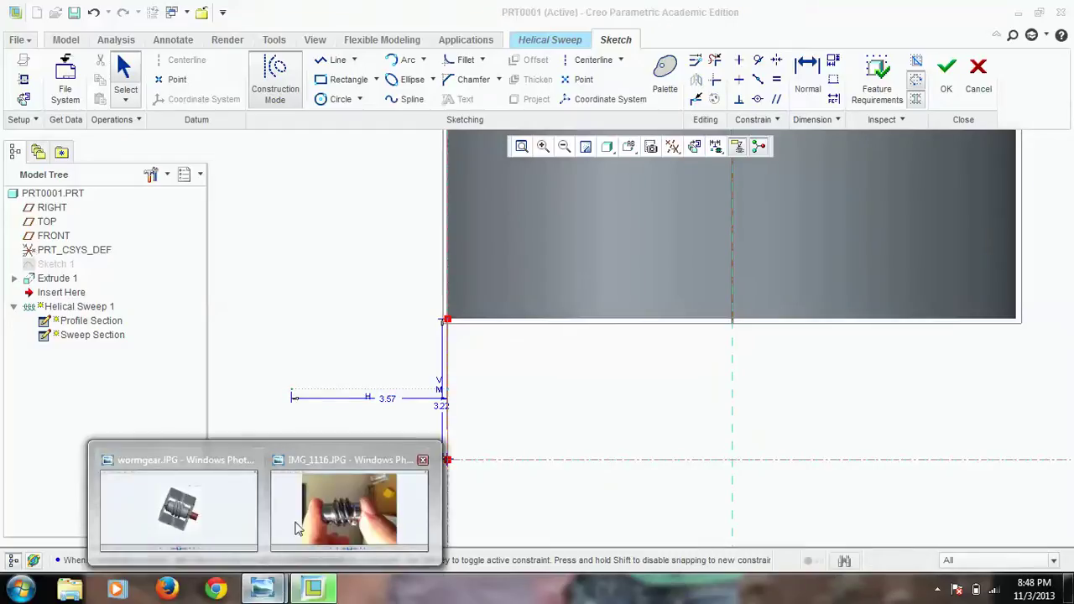
click(331, 534)
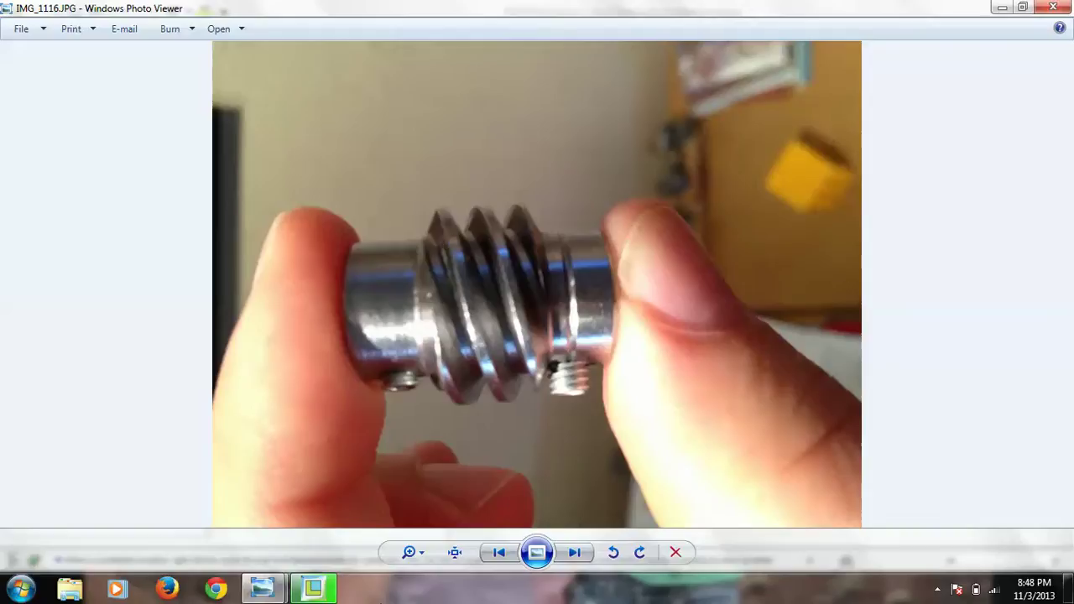
click(313, 588)
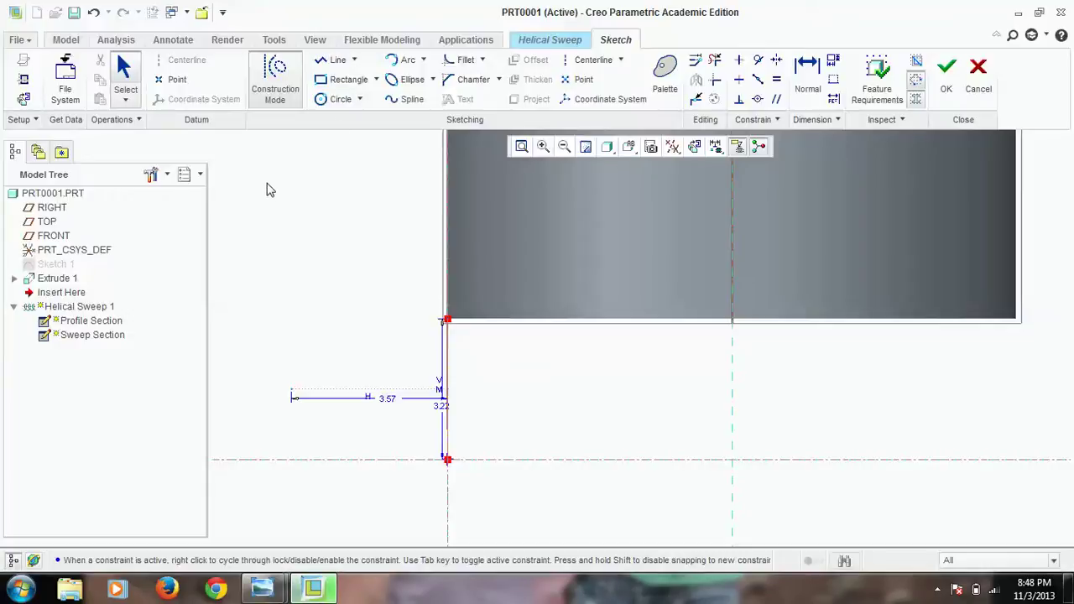
click(275, 79)
click(336, 60)
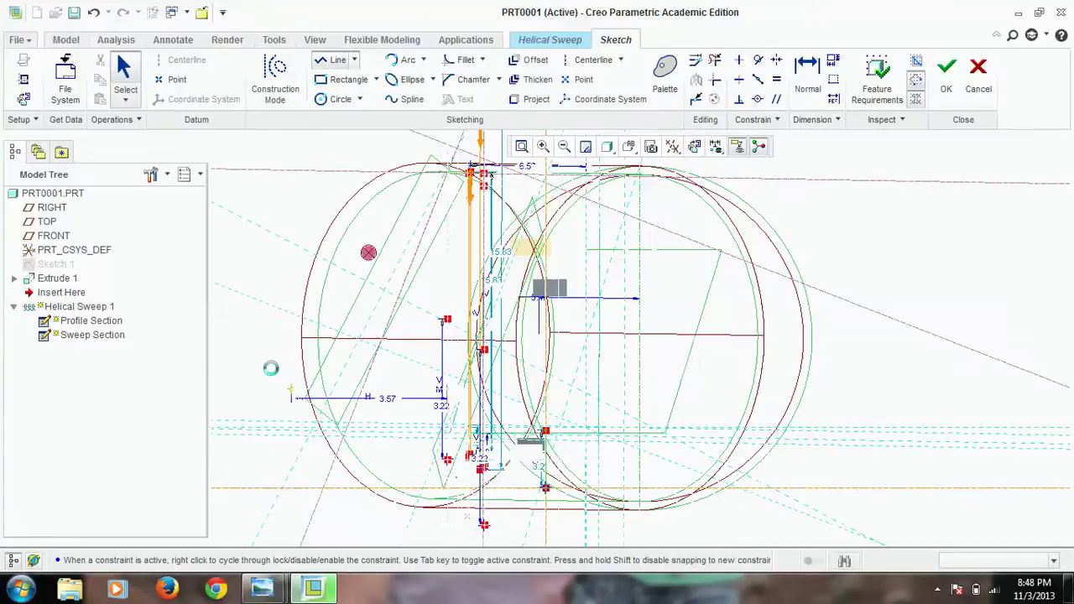
click(292, 389)
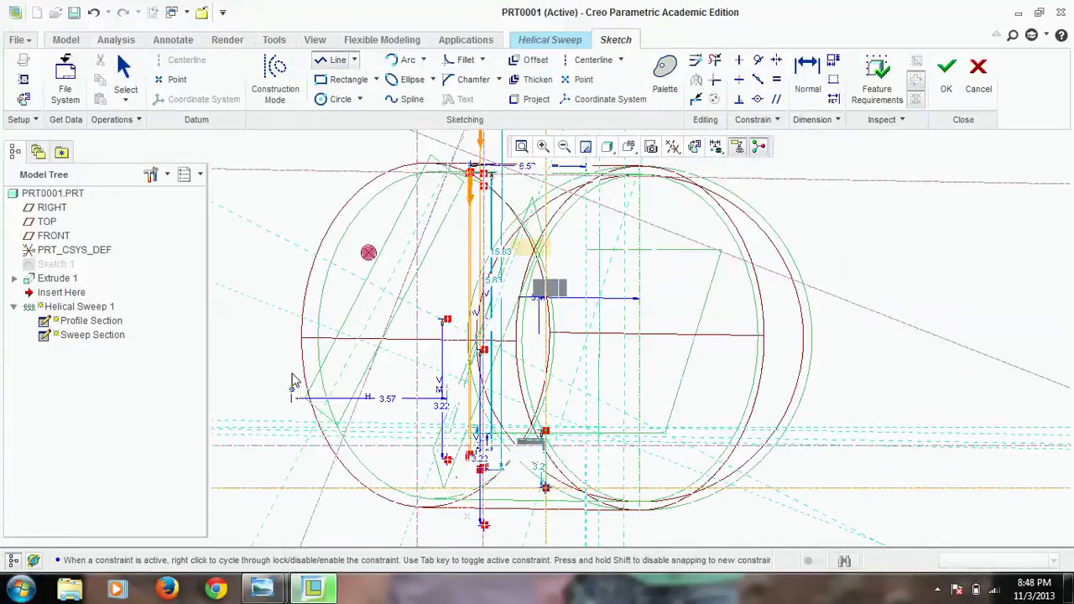
click(276, 369)
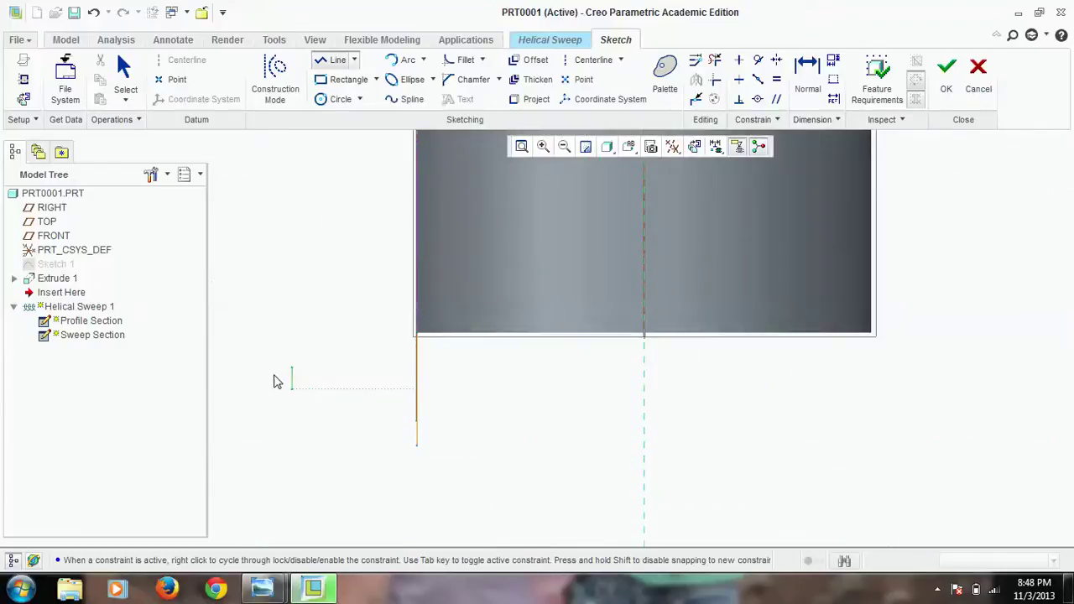
middle_click(273, 386)
double_click(286, 382)
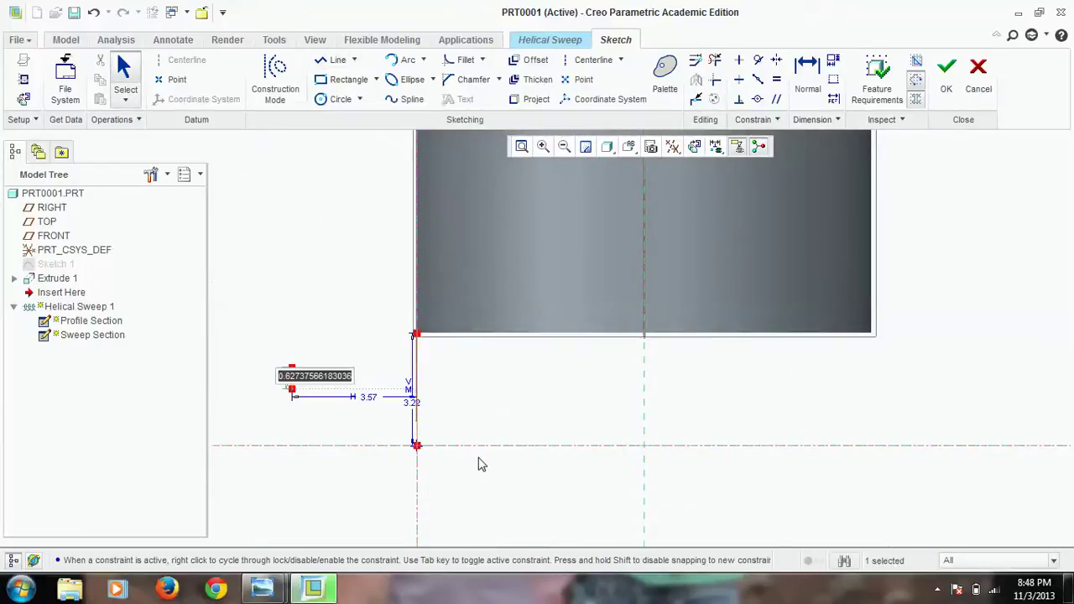
text(508)
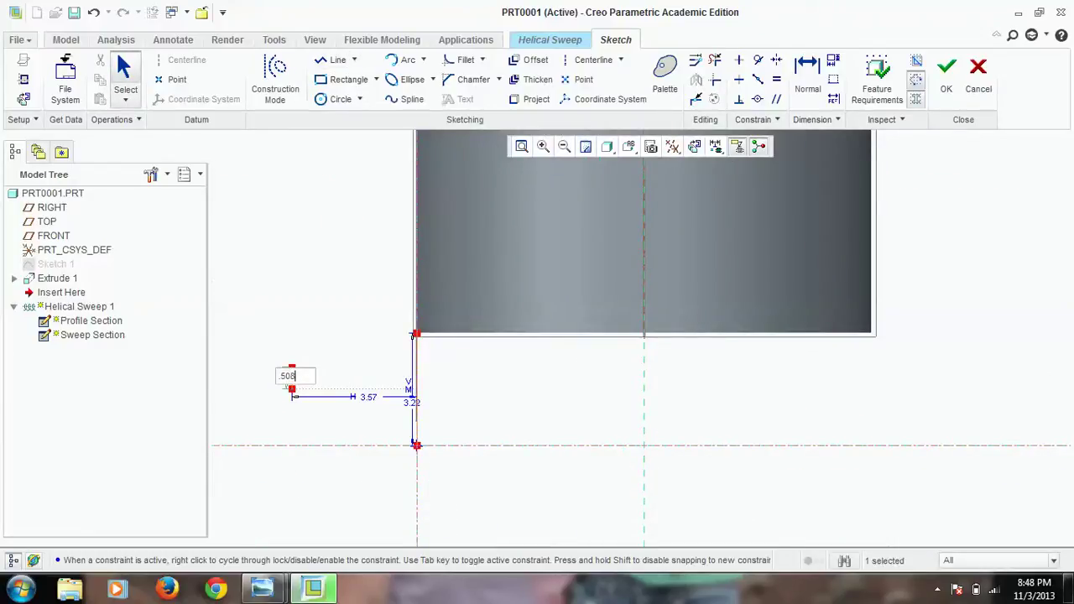
key(Return)
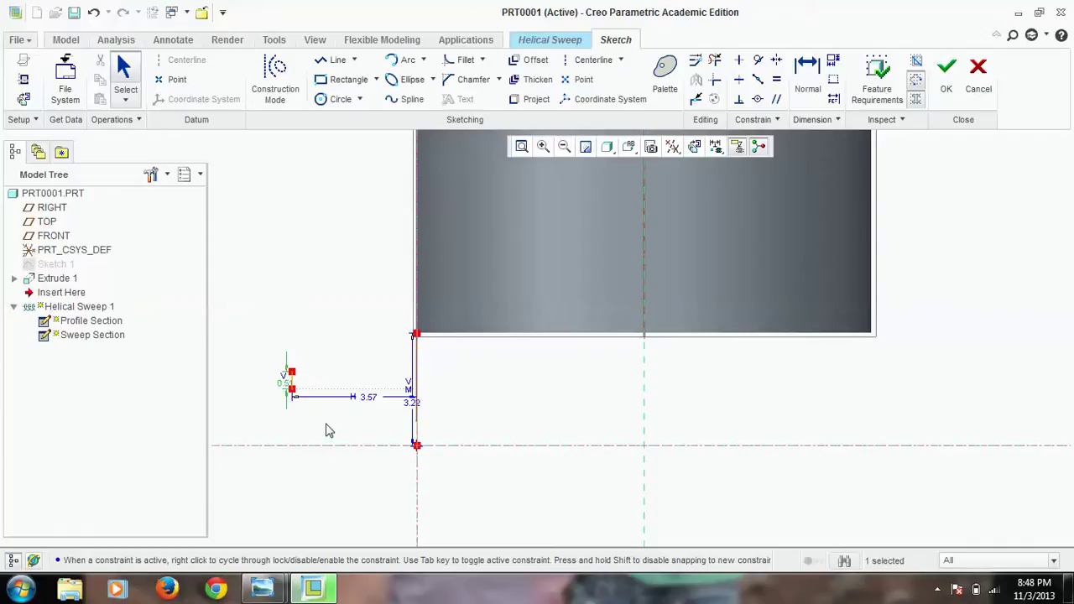
Complete the trapezoidal thread section with an equal lower tip line and sloped flanks to the base line's ends, and accept the section sketch.
click(334, 60)
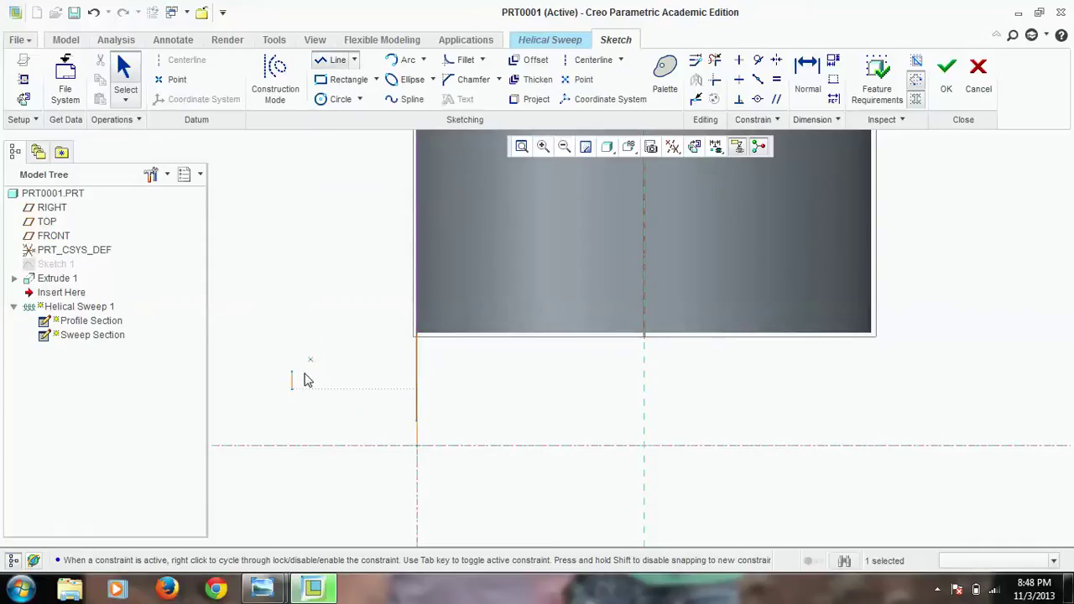
click(292, 409)
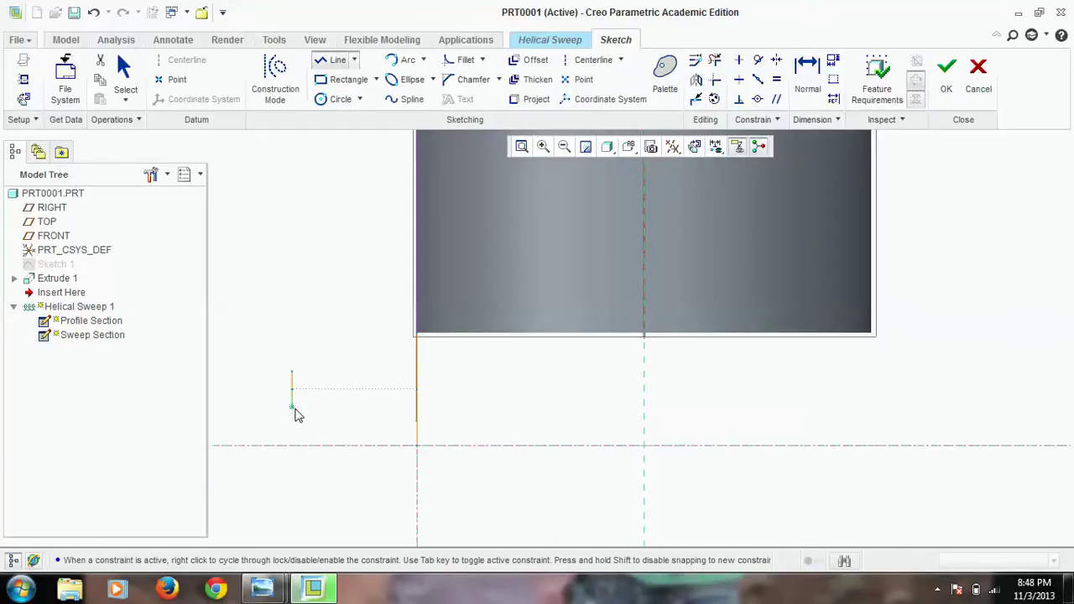
click(417, 444)
click(292, 375)
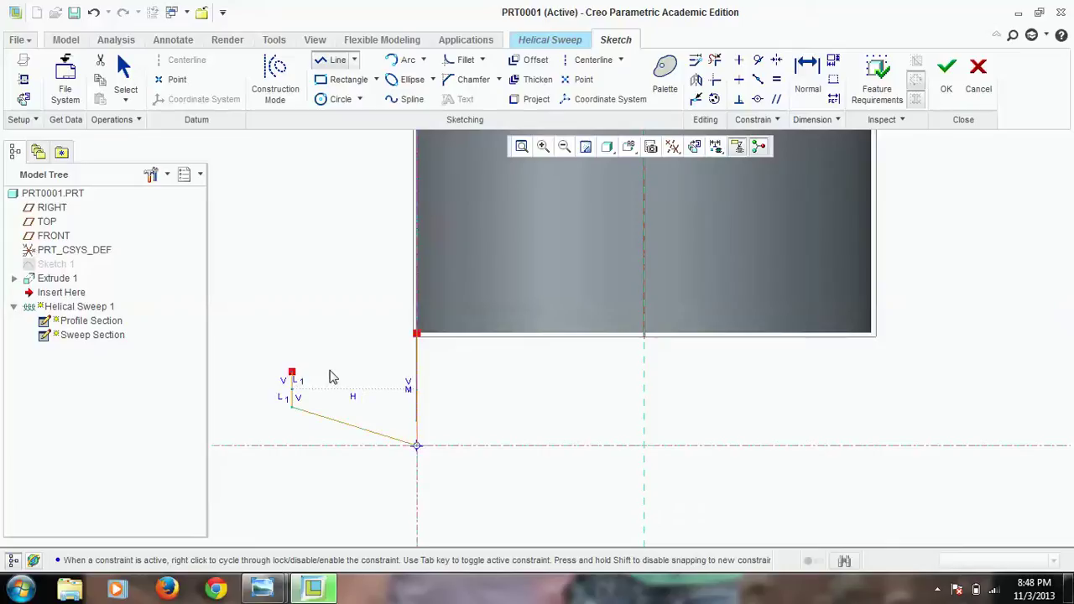
click(418, 336)
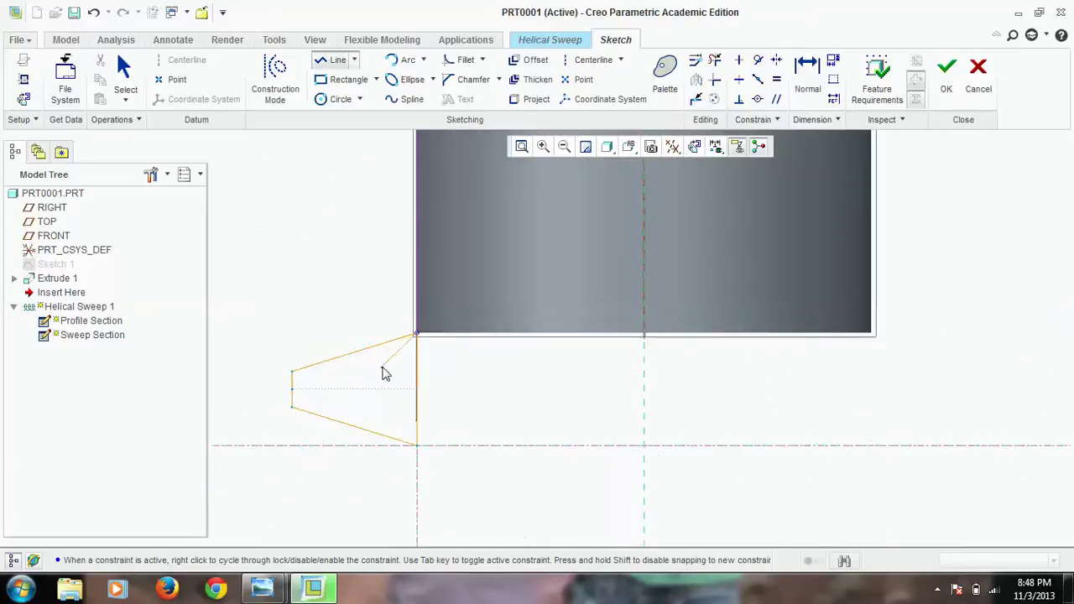
middle_click(361, 331)
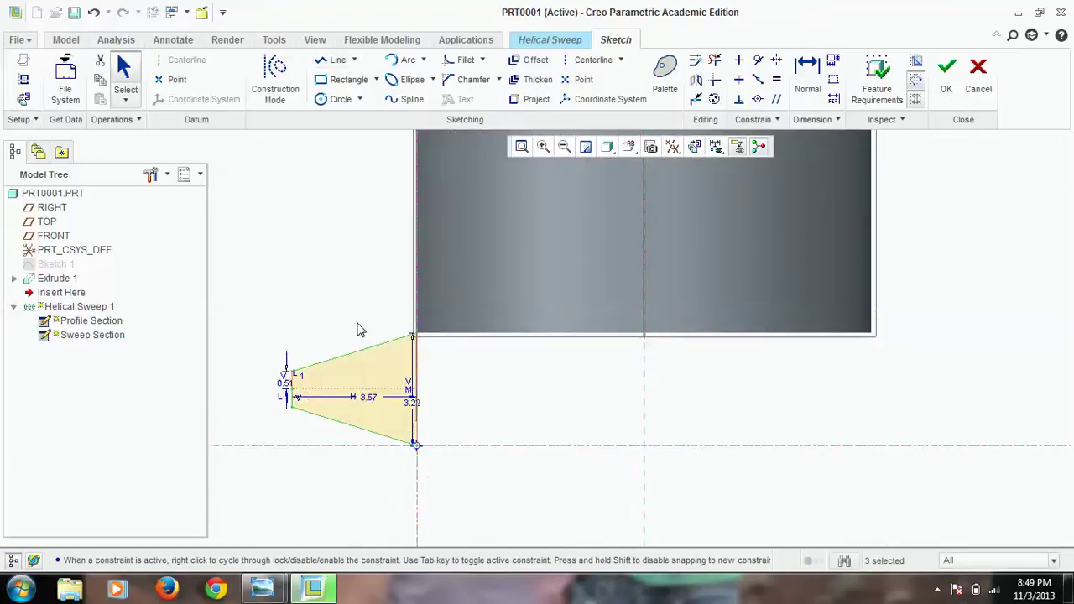
scroll(357, 329, up, 5)
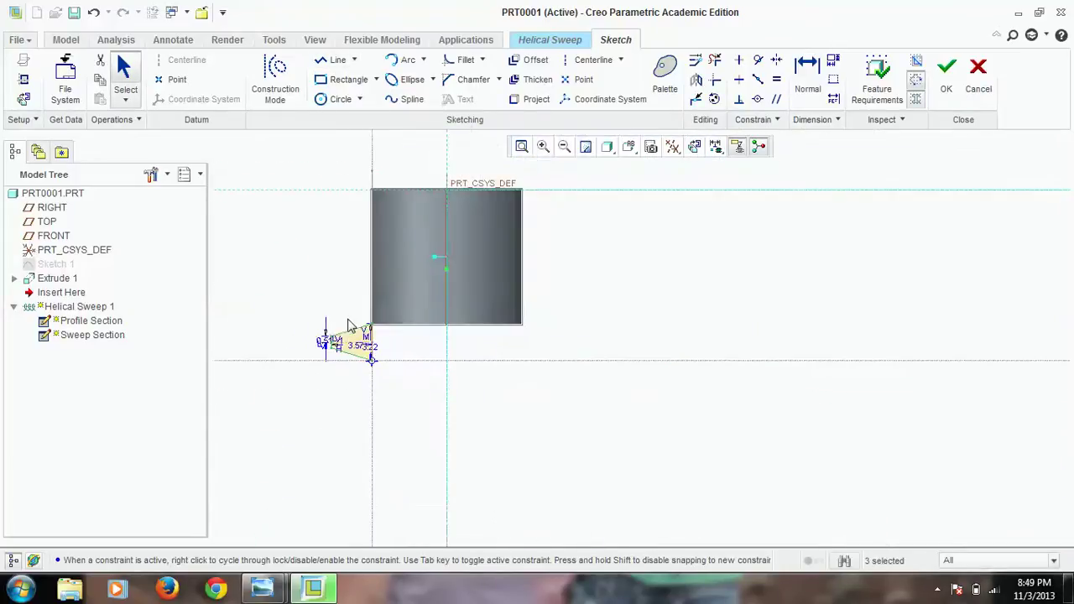
scroll(347, 320, down, 2)
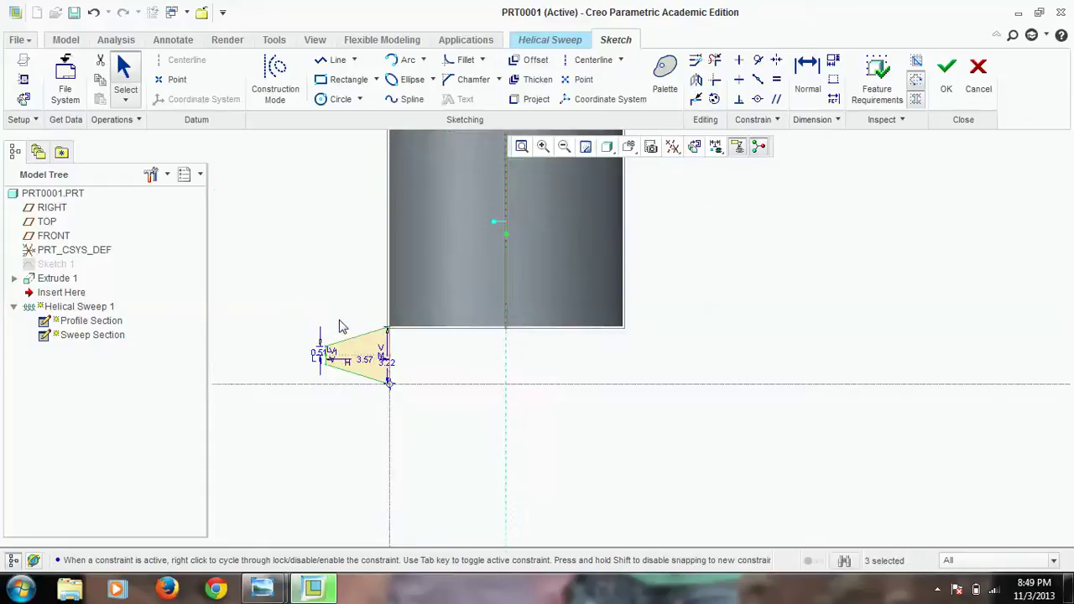
scroll(341, 322, down, 2)
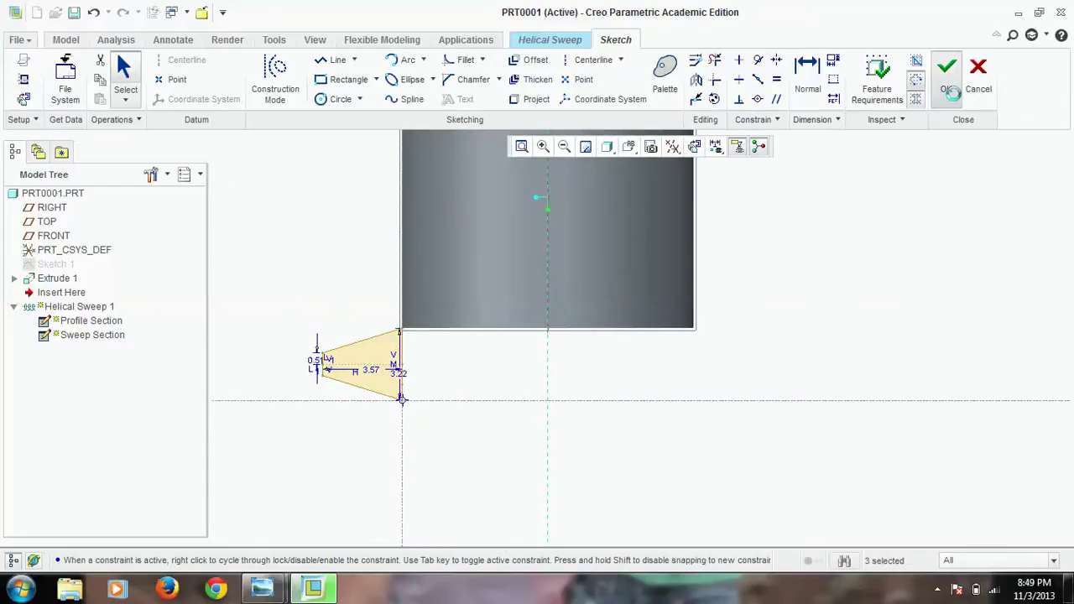
click(948, 84)
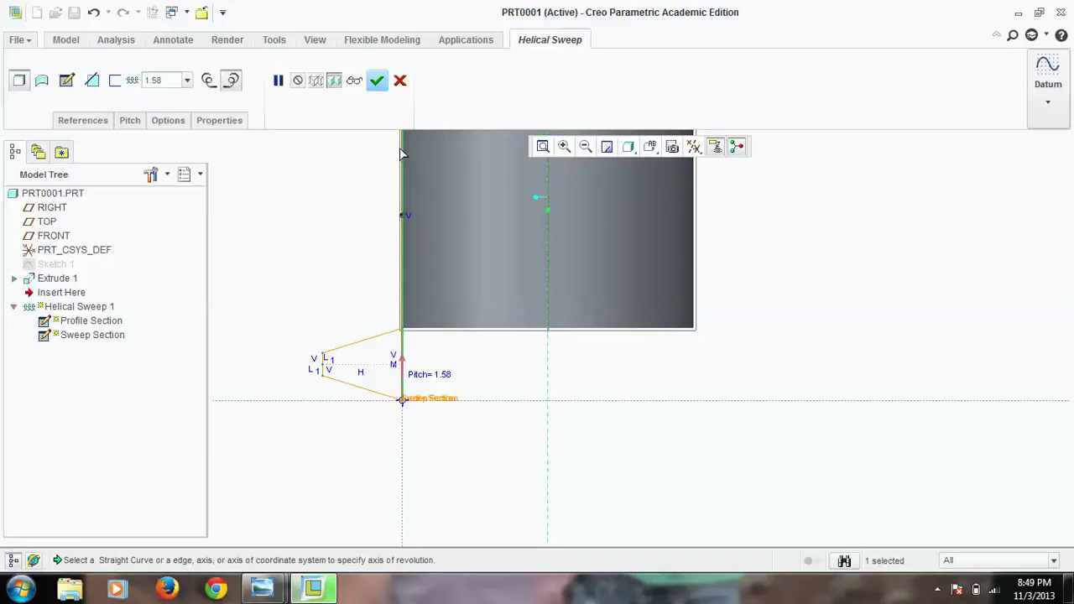
Set the helical sweep's pitch to 11.684.
scroll(243, 162, down, 2)
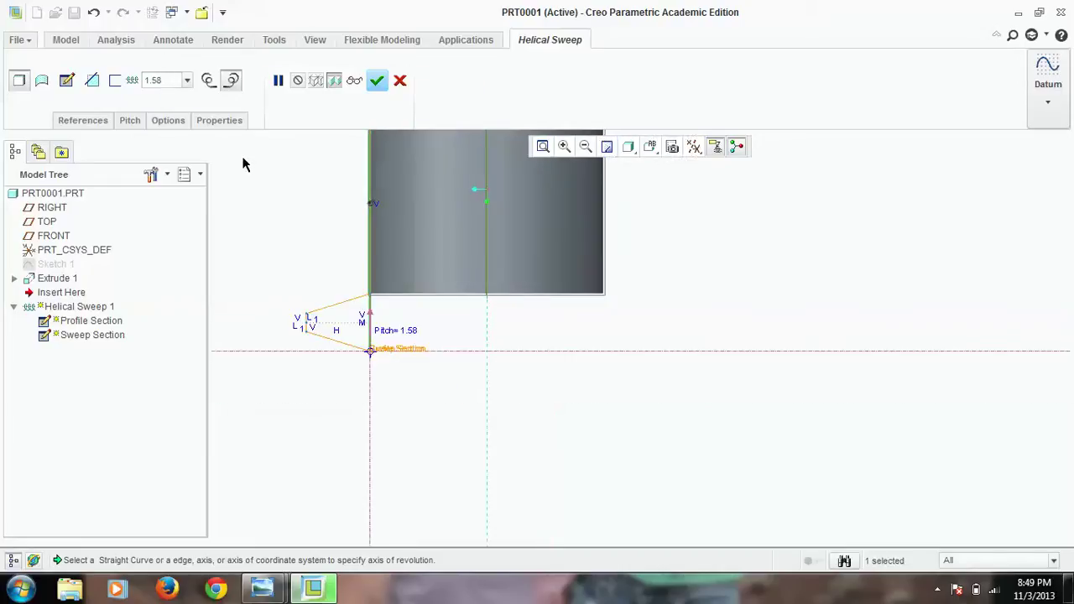
shift+middle_drag(277, 171, 277, 261)
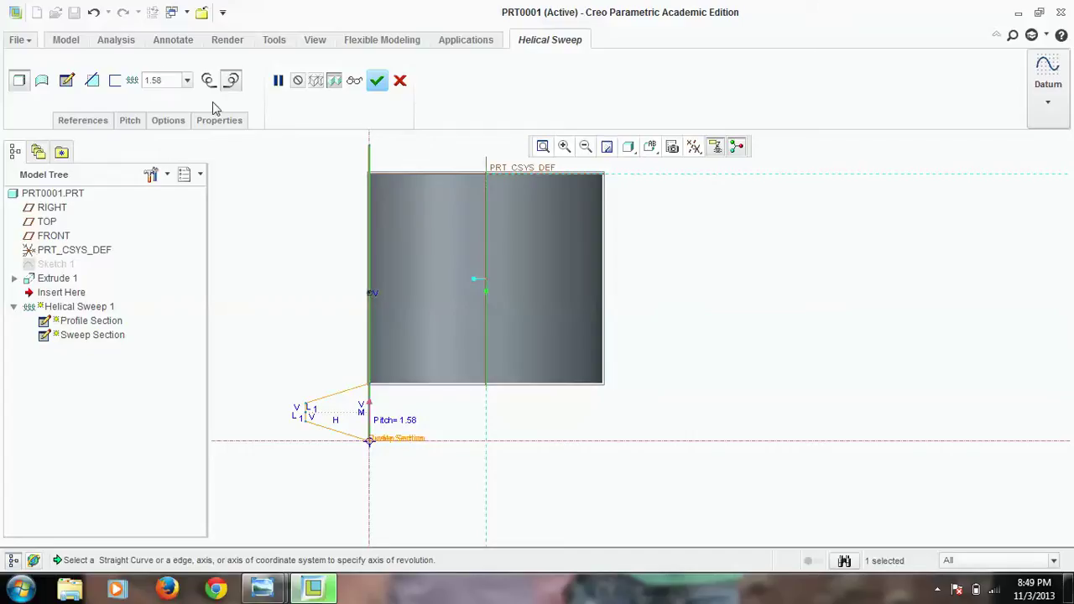
click(159, 79)
text(11)
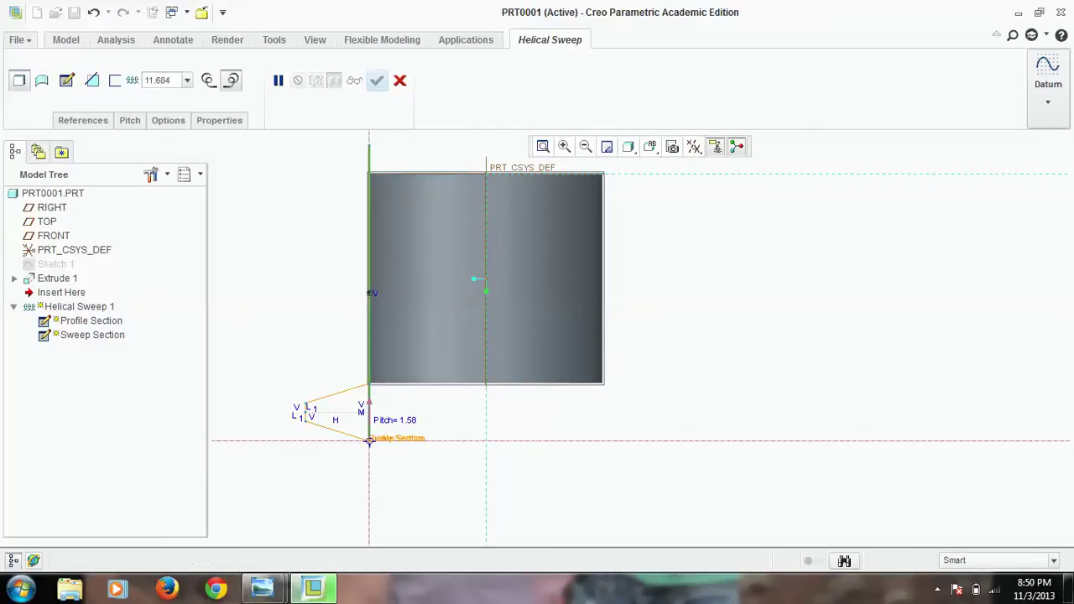
key(Return)
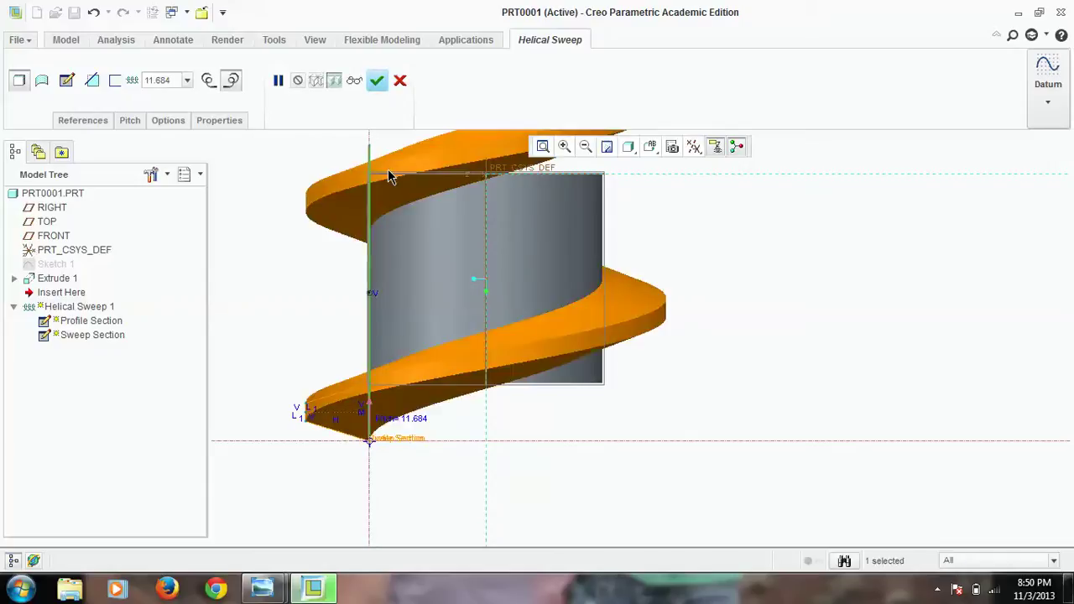
Examine the helical thread preview around the cylinder from the side, the base and an oblique angle.
scroll(685, 265, up, 2)
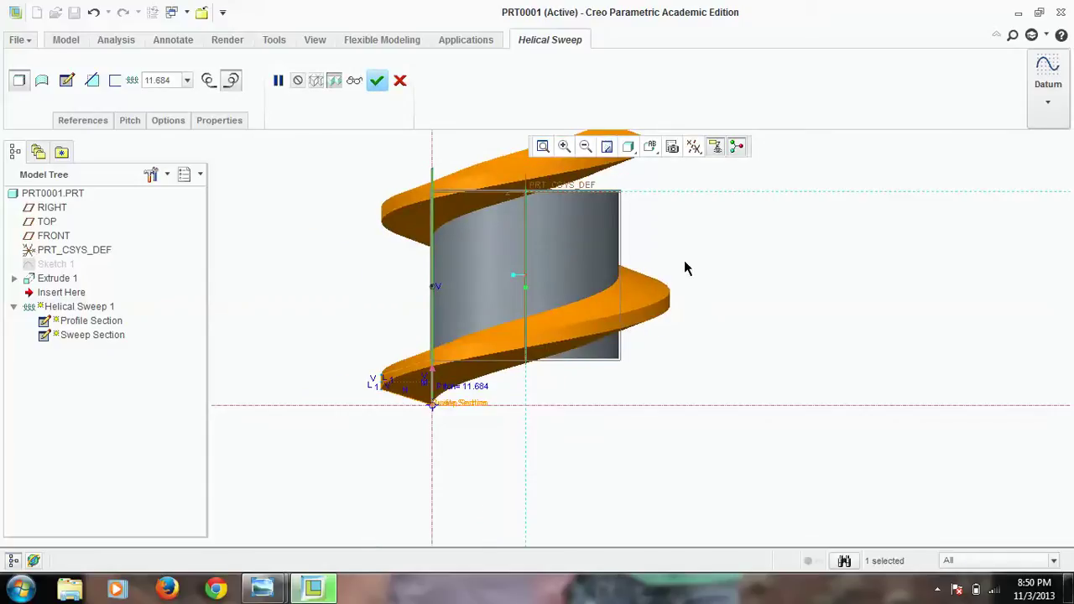
shift+middle_drag(684, 267, 681, 291)
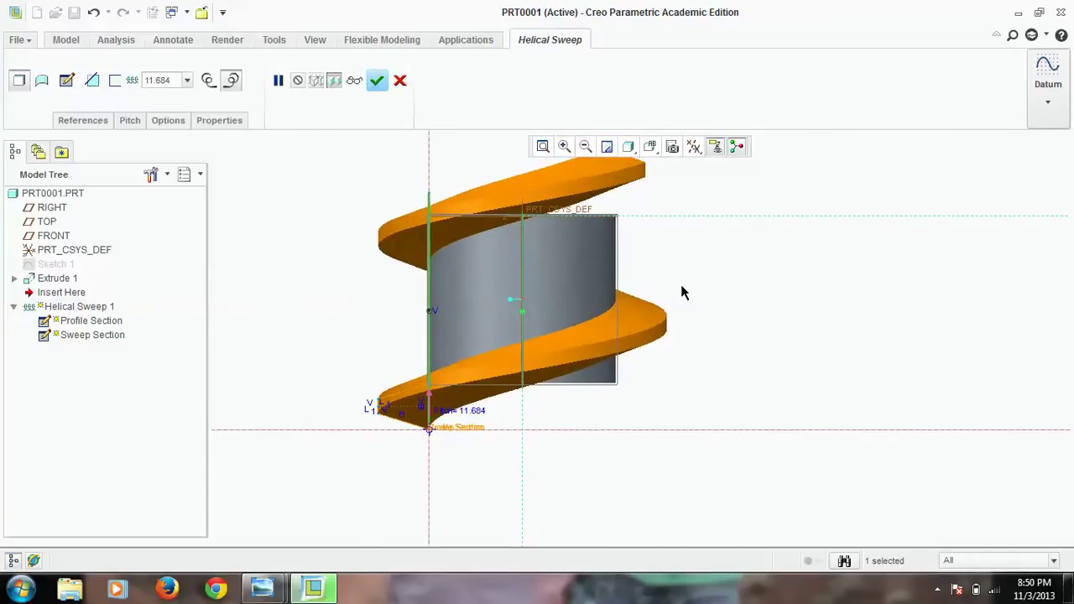
mouse_move(519, 411)
middle_down()
mouse_move(590, 408)
mouse_move(532, 403)
middle_up()
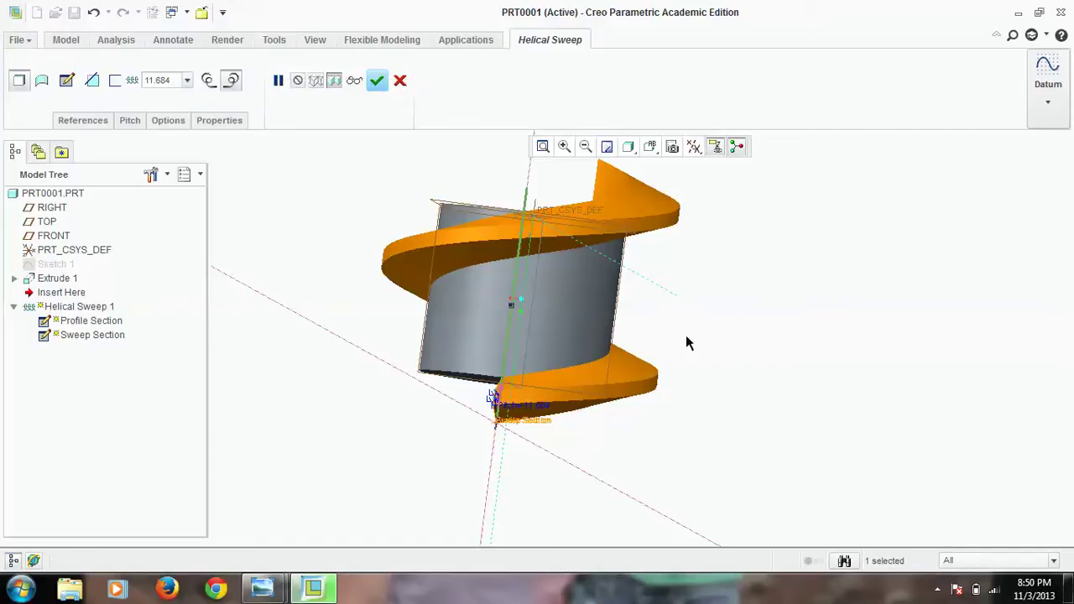
mouse_move(686, 334)
middle_down()
mouse_move(658, 298)
mouse_move(687, 323)
middle_up()
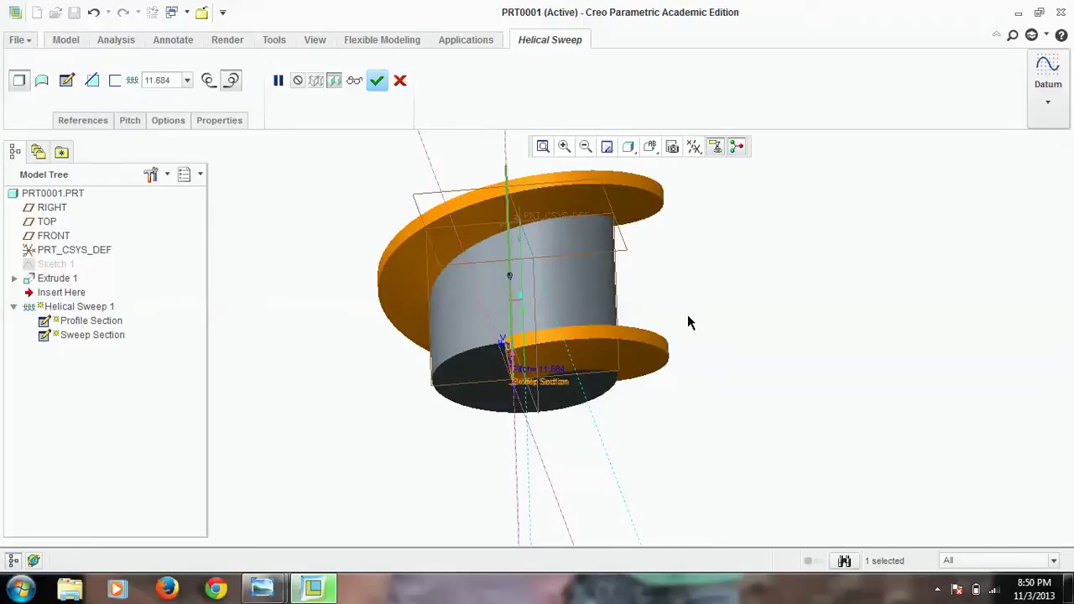
middle_drag(705, 333, 700, 289)
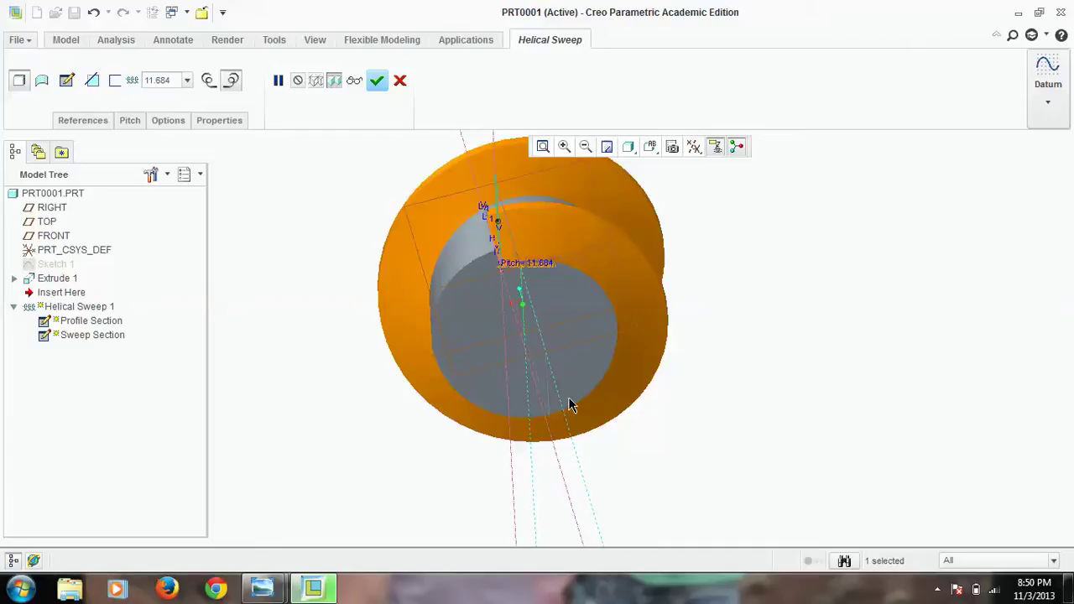
middle_drag(719, 400, 673, 411)
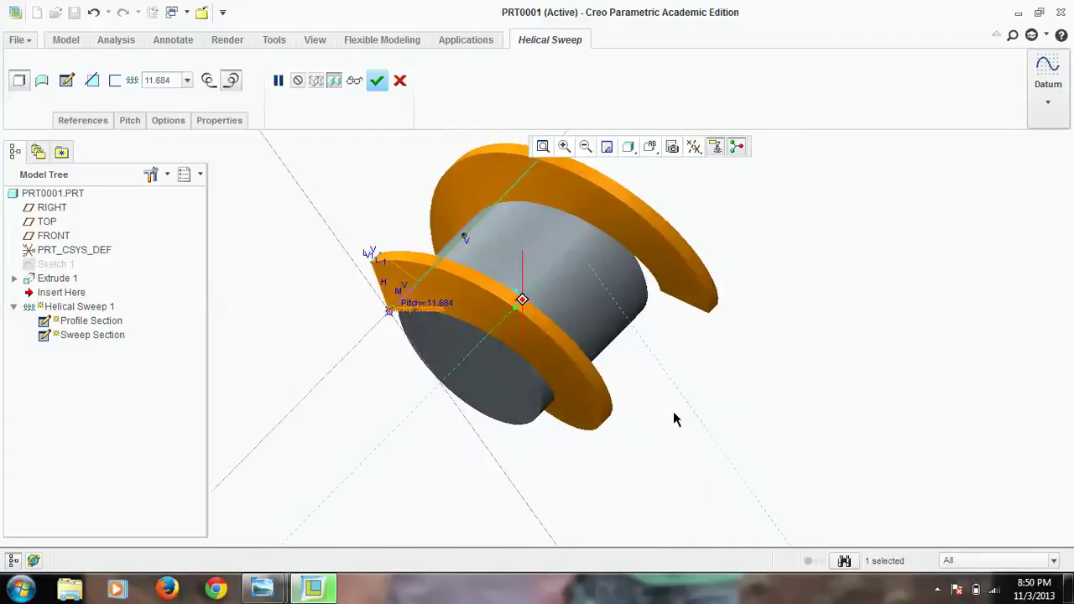
Accept the helical sweep to add the trapezoidal thread around the cylinder.
click(377, 81)
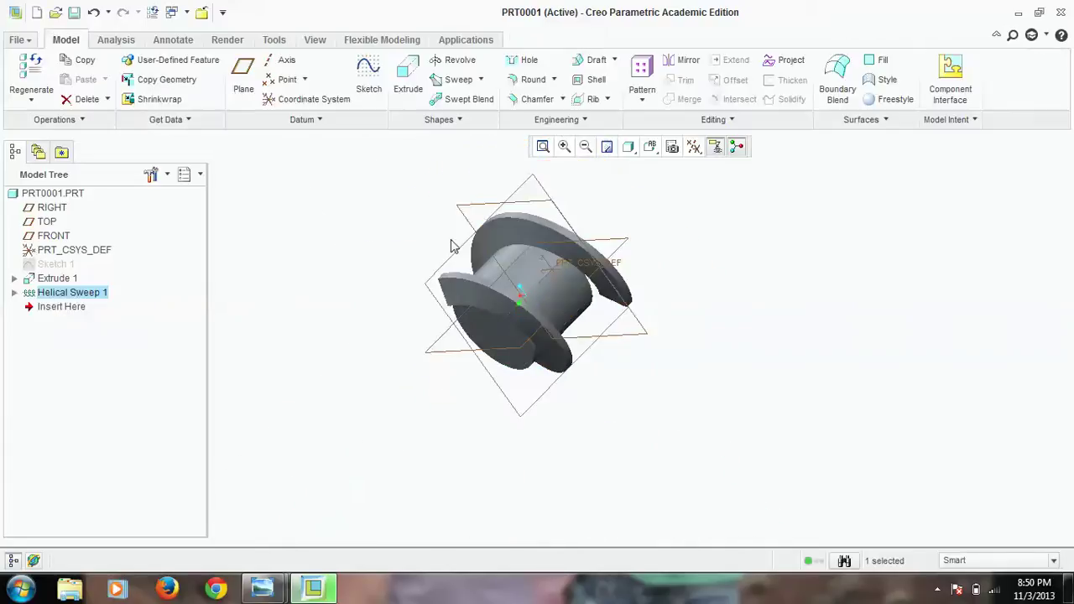
middle_drag(613, 366, 678, 313)
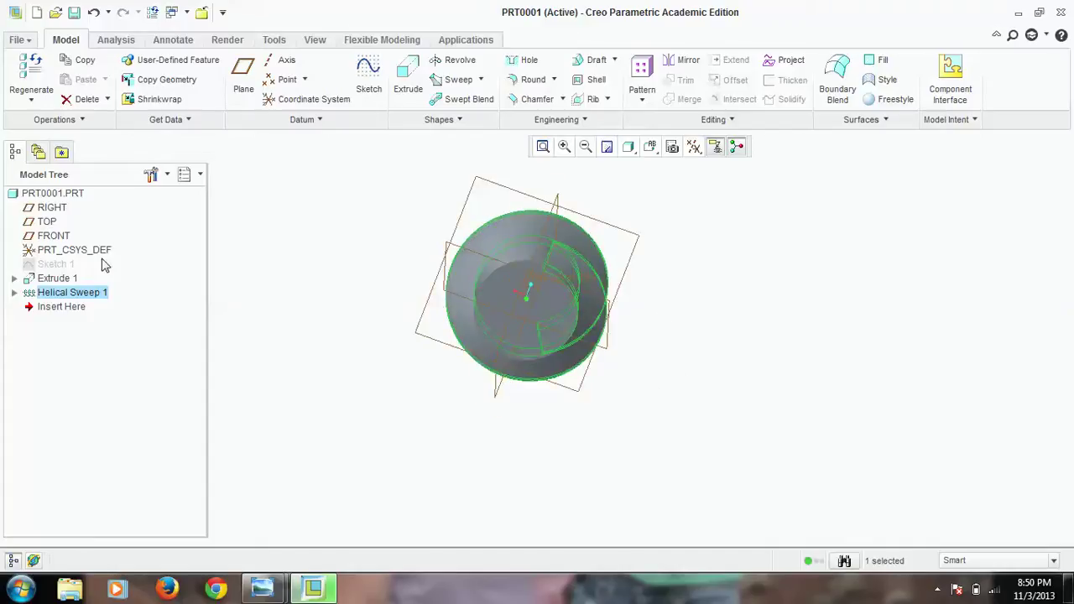
double_click(90, 294)
key(BackSpace)
click(306, 359)
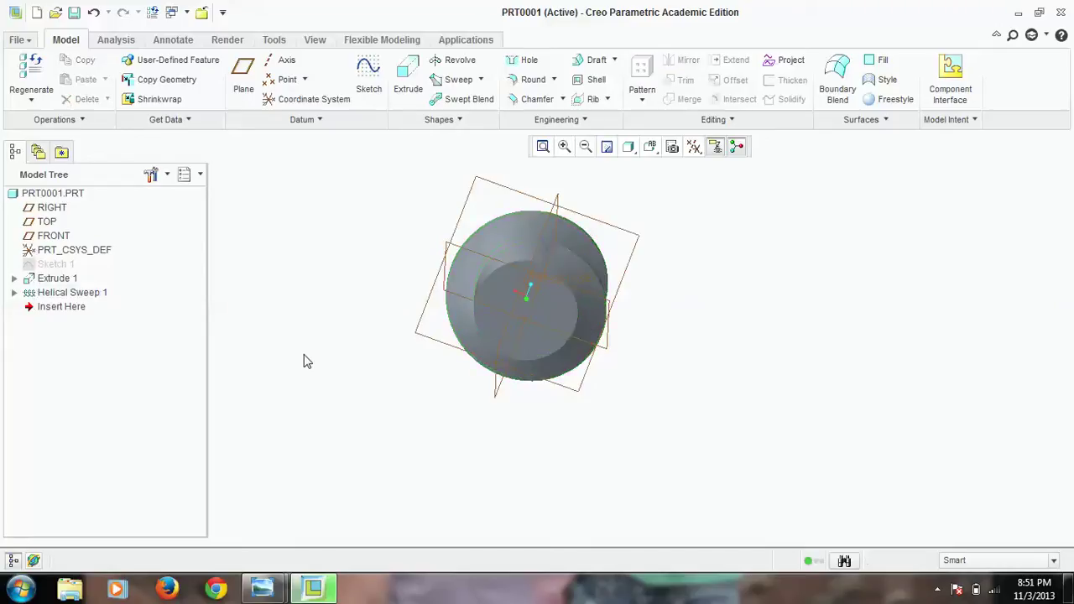
Start a pattern of the helical sweep, set its type to Axis, and use the cylinder's central axis as the pattern centre.
click(640, 74)
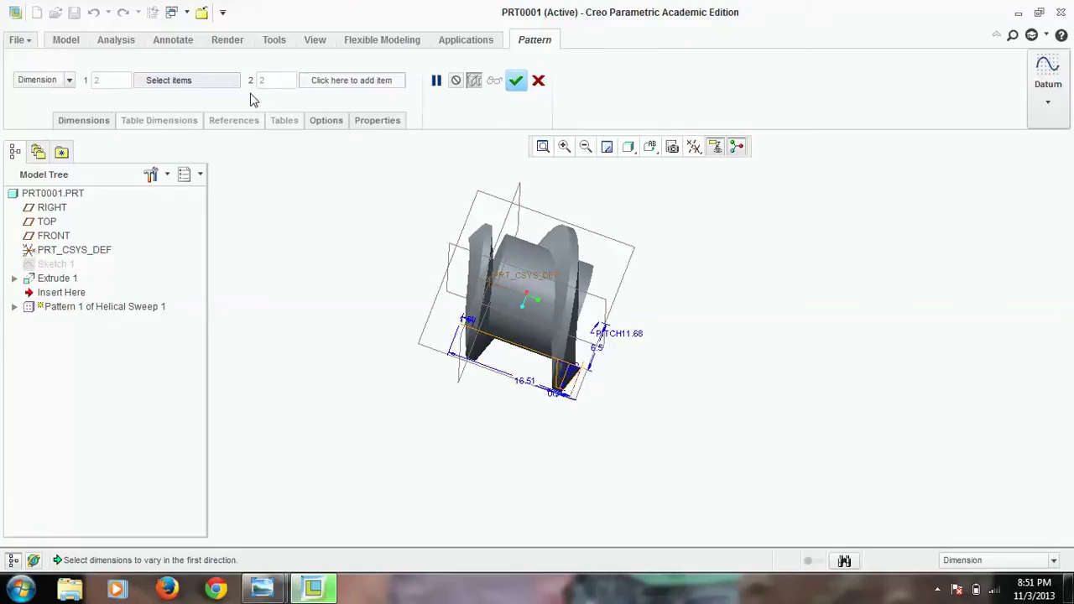
middle_drag(701, 348, 646, 310)
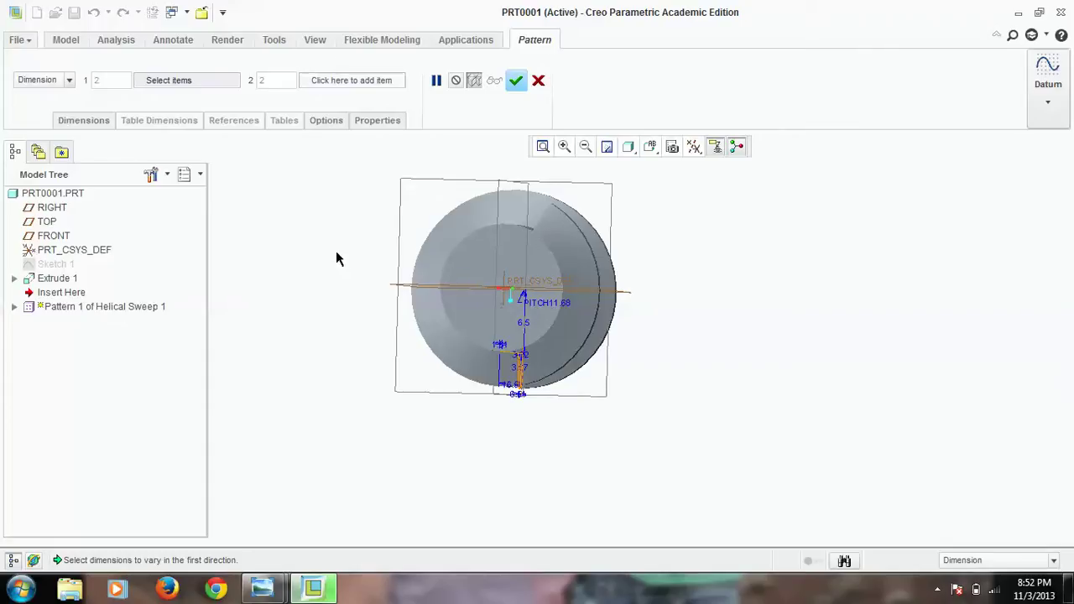
click(70, 82)
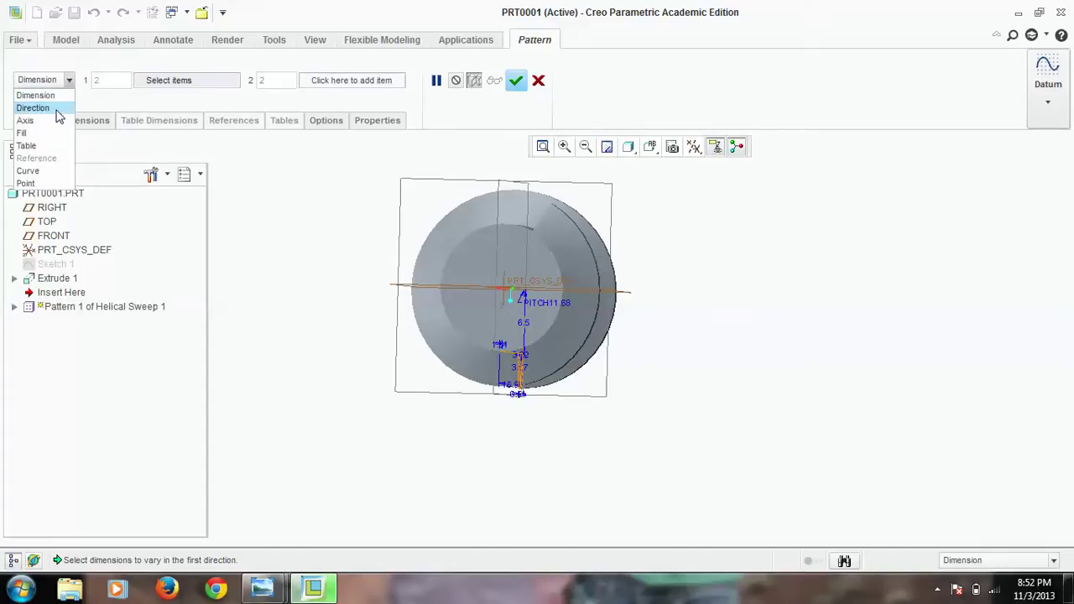
click(60, 121)
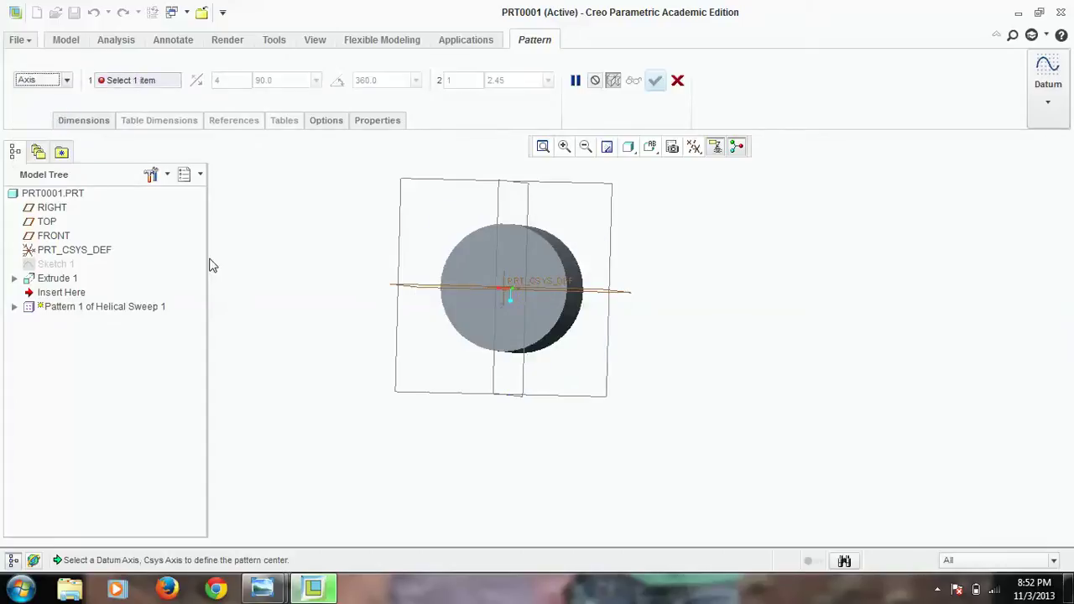
key(ctrl+d)
scroll(478, 281, down, 5)
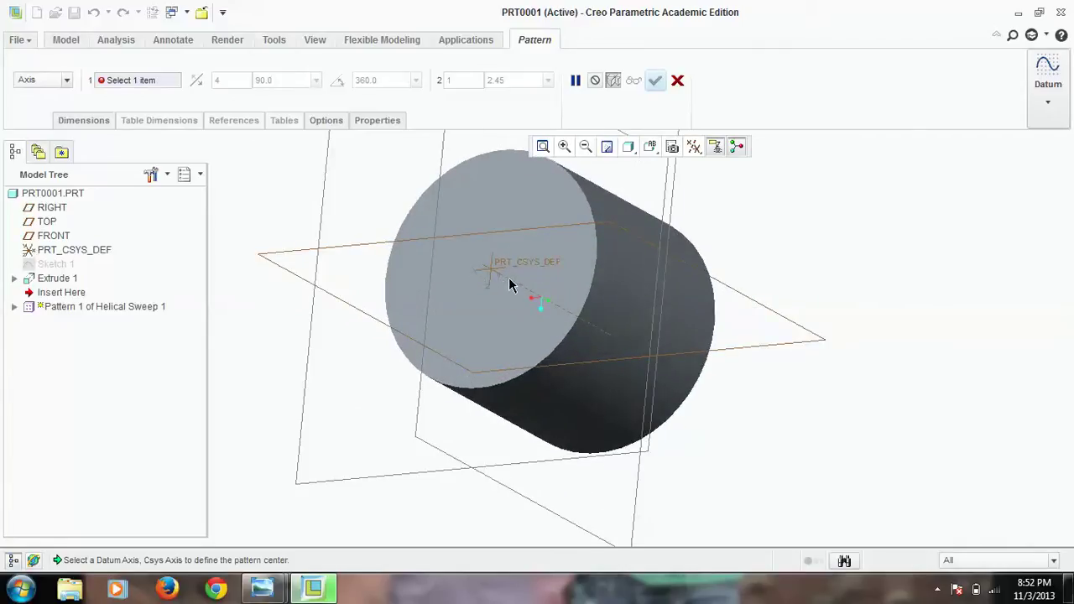
click(509, 286)
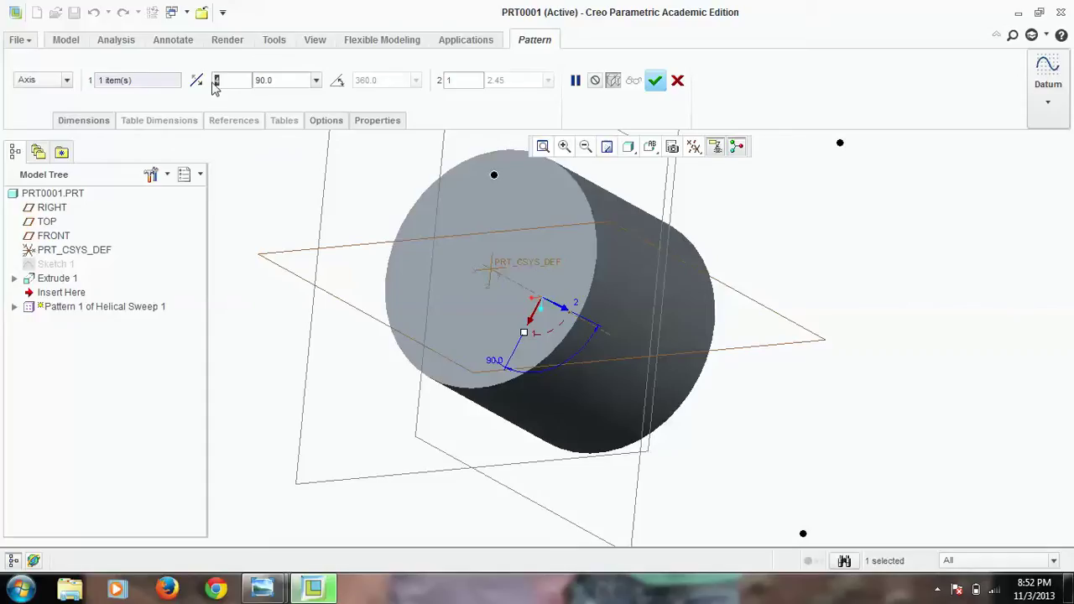
Set the axis pattern to 3 members spread over an angular extent of 360 degrees and accept it.
text(3)
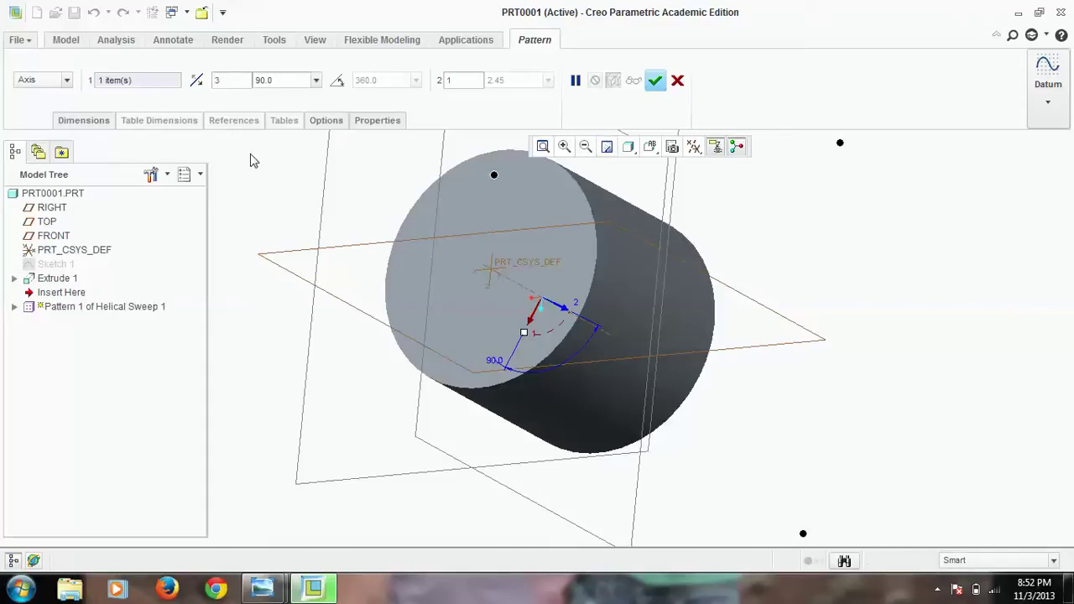
click(339, 84)
scroll(409, 228, down, 2)
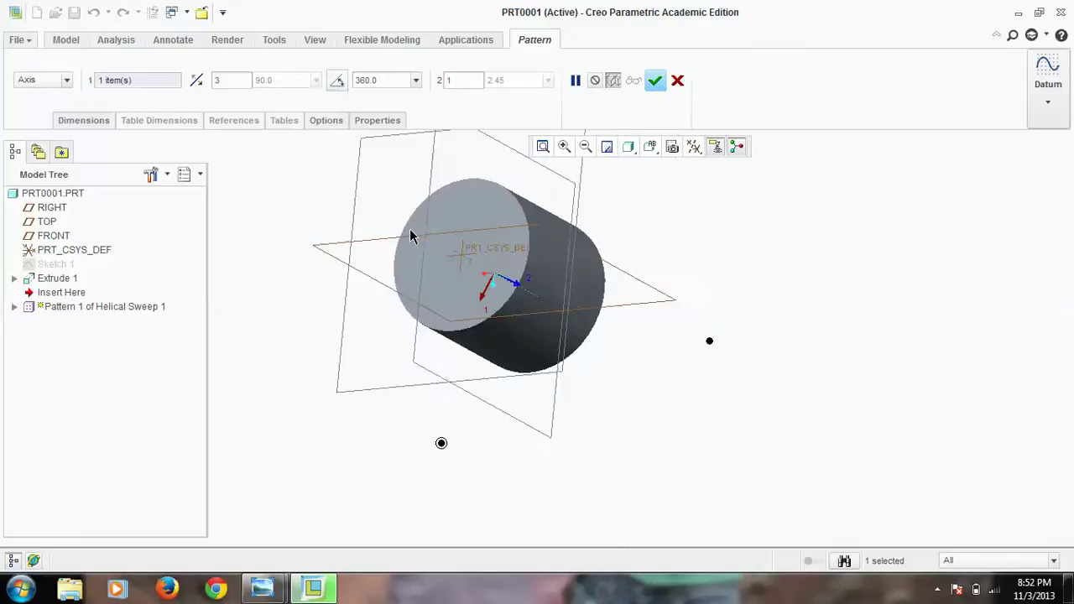
middle_drag(412, 238, 437, 256)
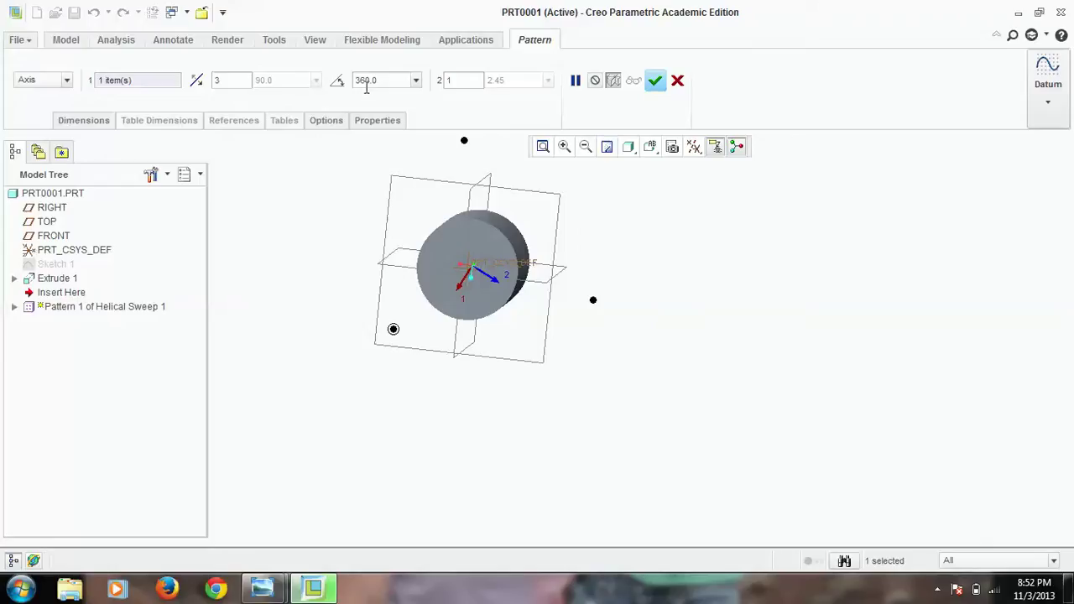
middle_drag(584, 235, 587, 224)
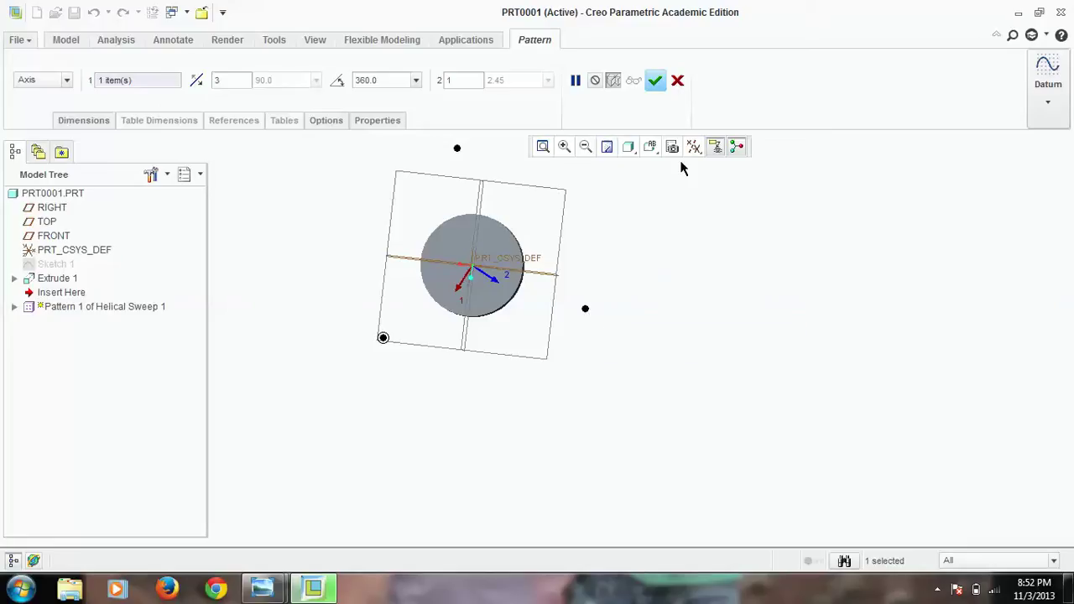
click(655, 80)
Examine the patterned threads and their ends around the cylinder from the side, above, below and the base.
mouse_move(669, 158)
middle_down()
mouse_move(662, 233)
mouse_move(580, 259)
mouse_move(530, 307)
mouse_move(540, 320)
middle_up()
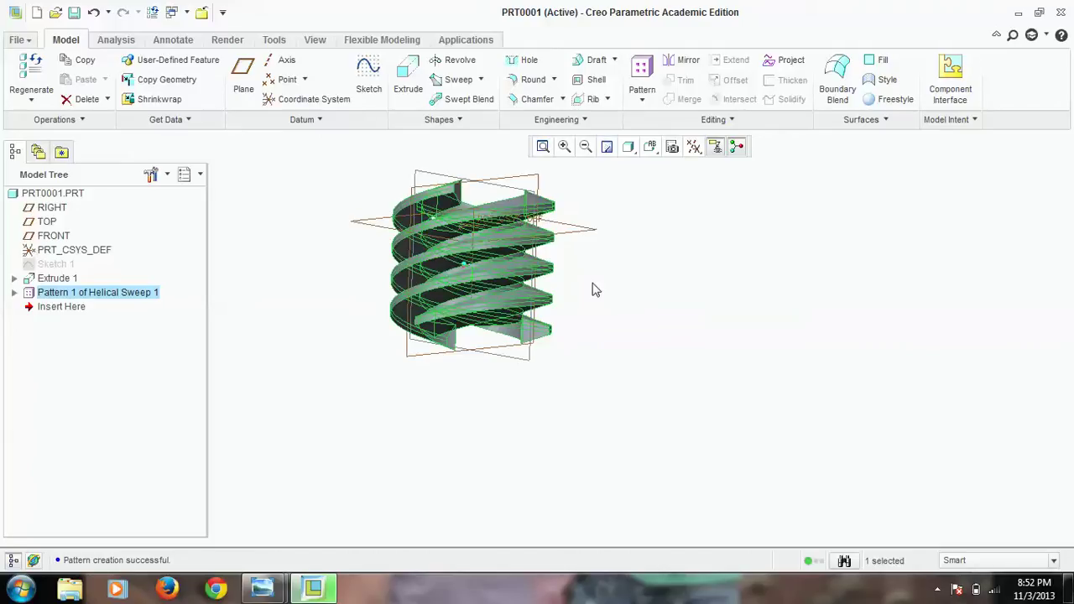
middle_drag(571, 271, 570, 321)
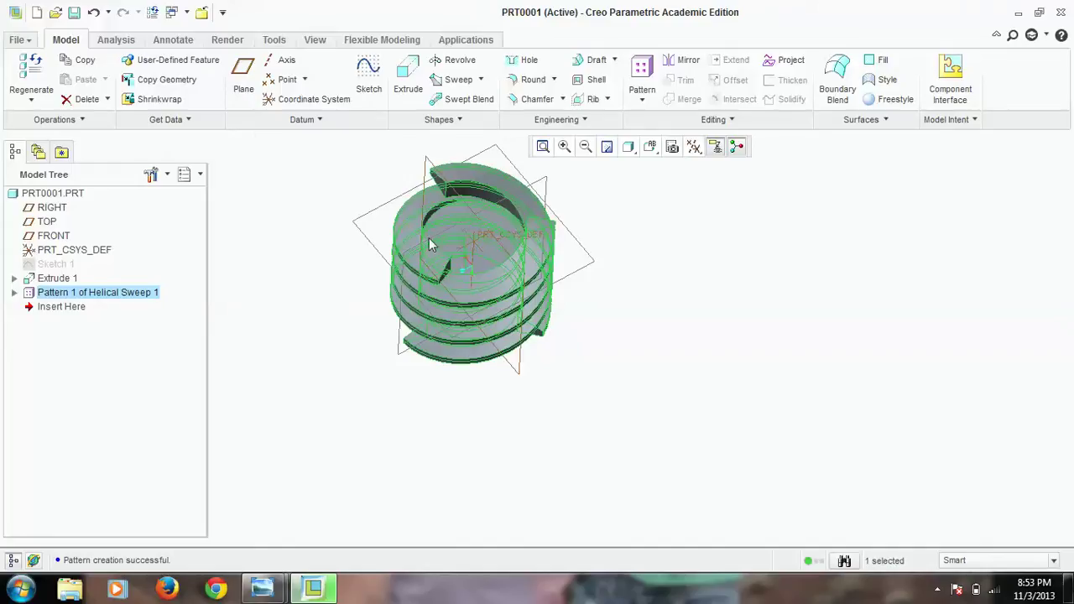
middle_drag(646, 330, 626, 243)
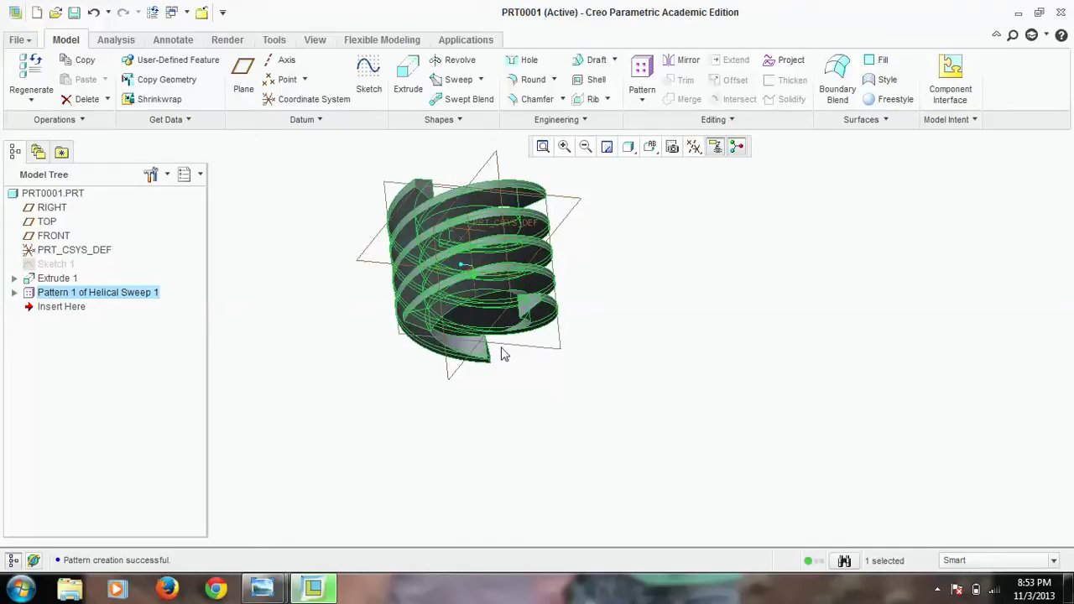
middle_drag(577, 286, 584, 340)
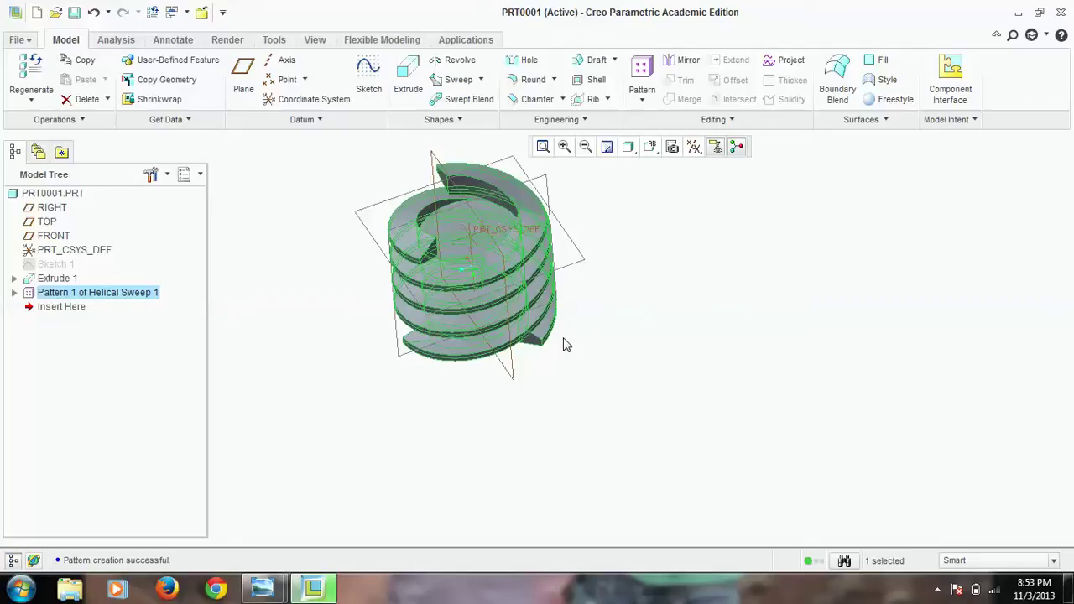
middle_drag(563, 347, 621, 361)
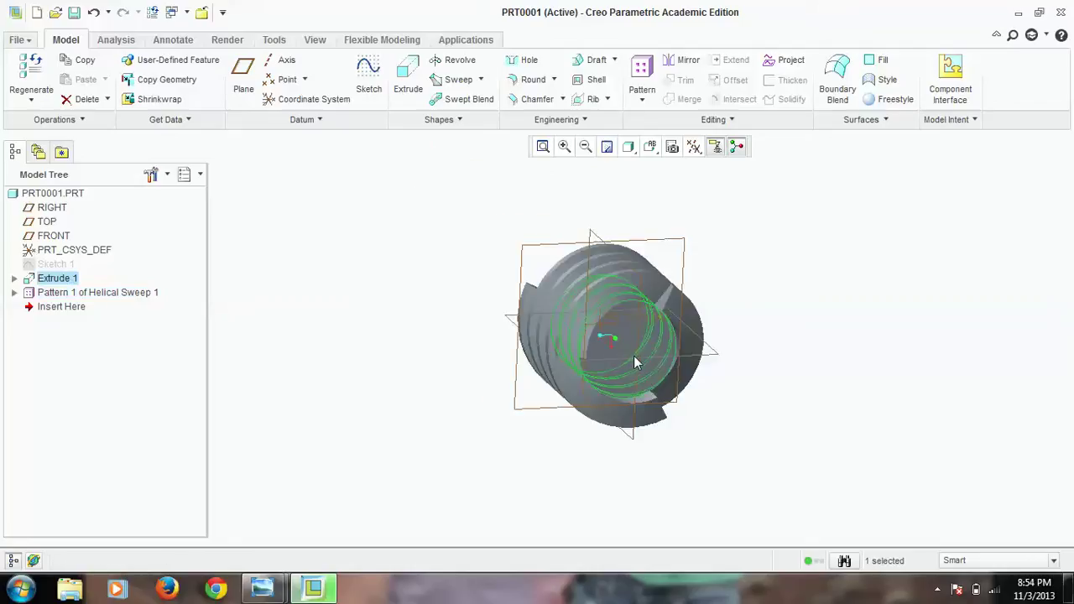
scroll(633, 356, down, 1)
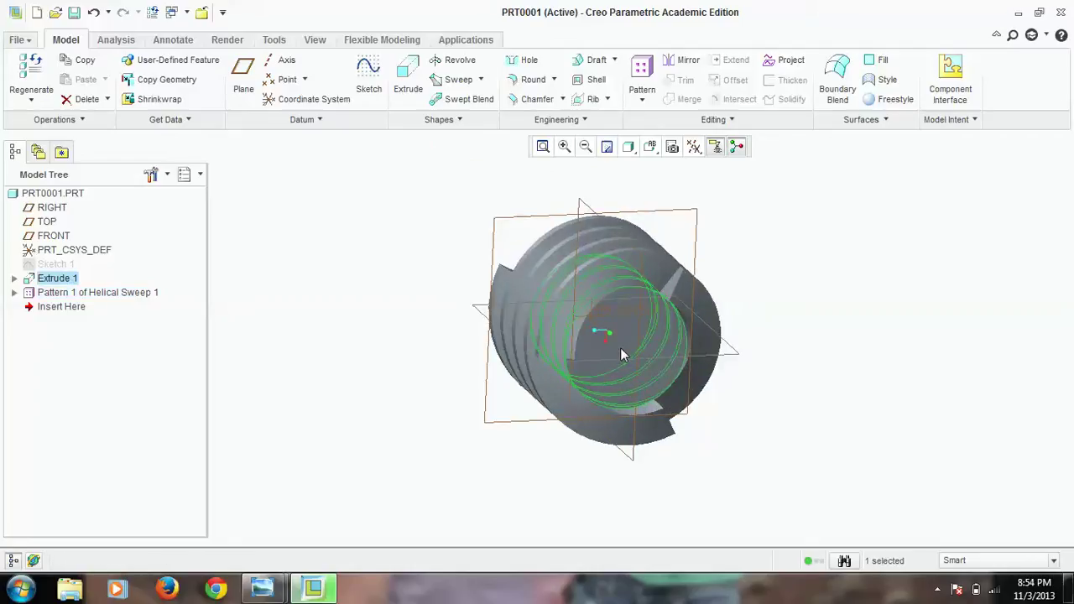
middle_drag(620, 347, 604, 357)
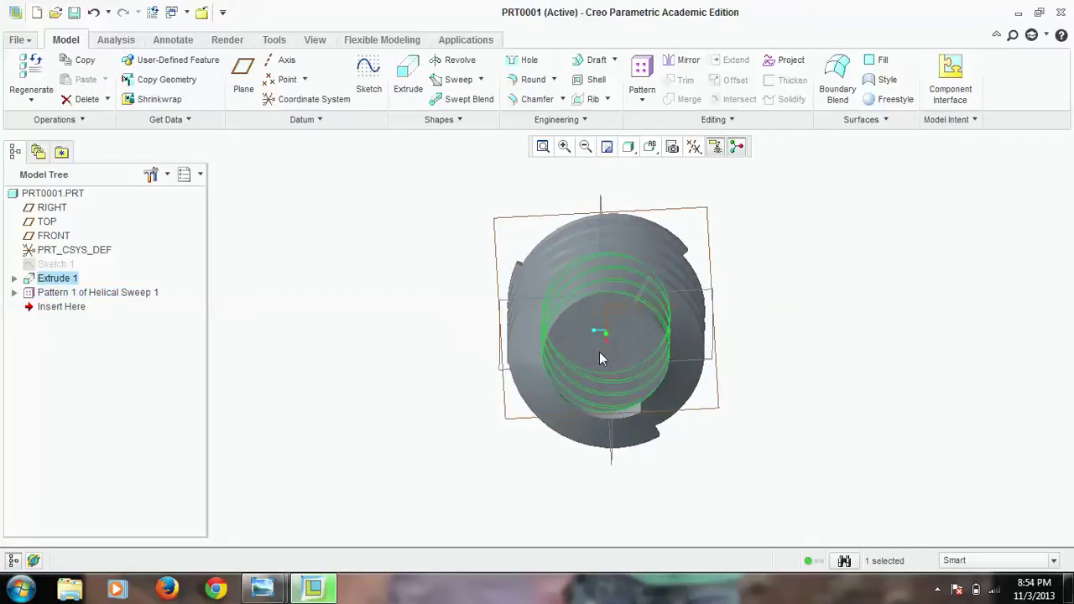
Start a sketch on the cylinder's end face and draw a circle about 13.10 in diameter centred on the origin.
click(591, 349)
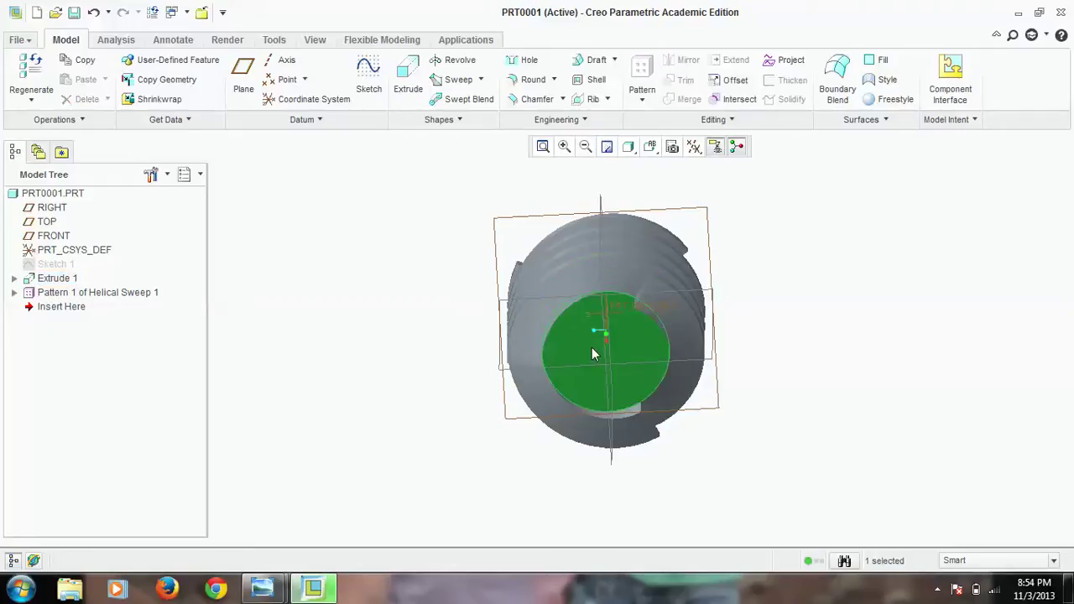
click(369, 89)
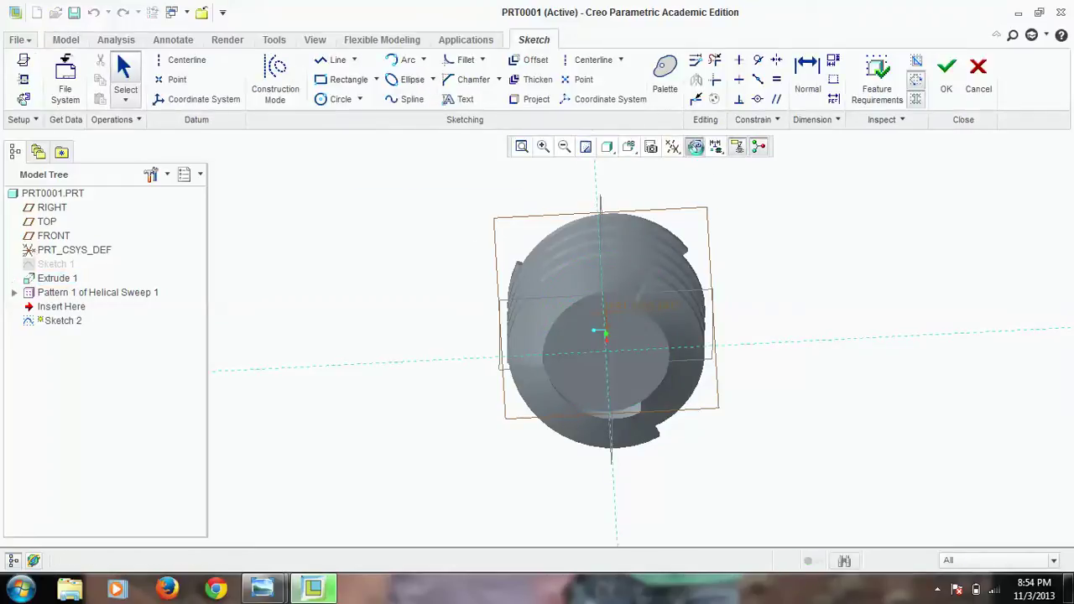
click(694, 146)
click(332, 99)
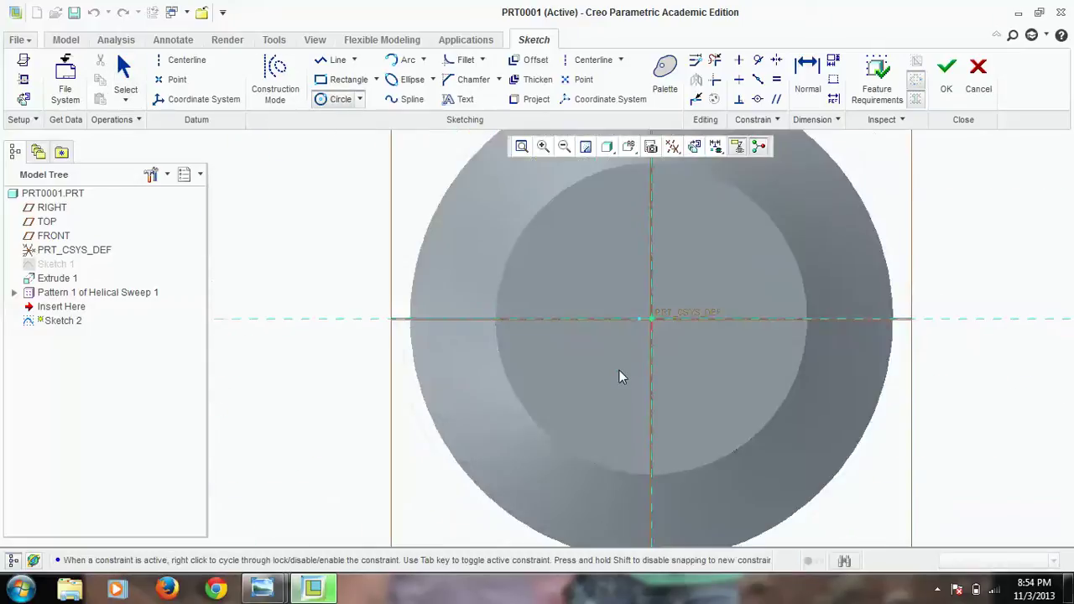
scroll(623, 375, down, 1)
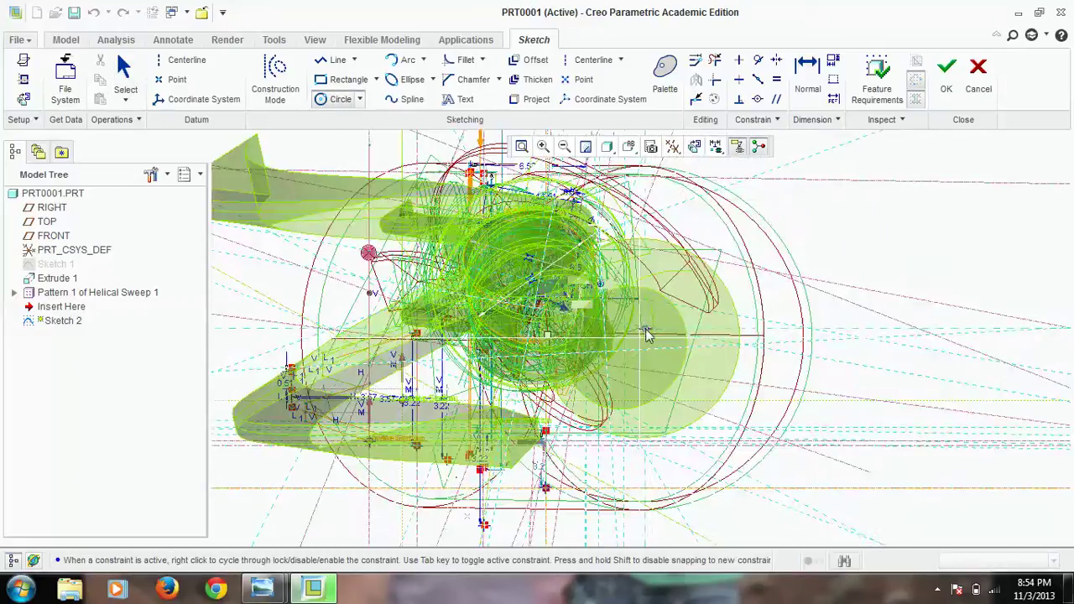
click(636, 330)
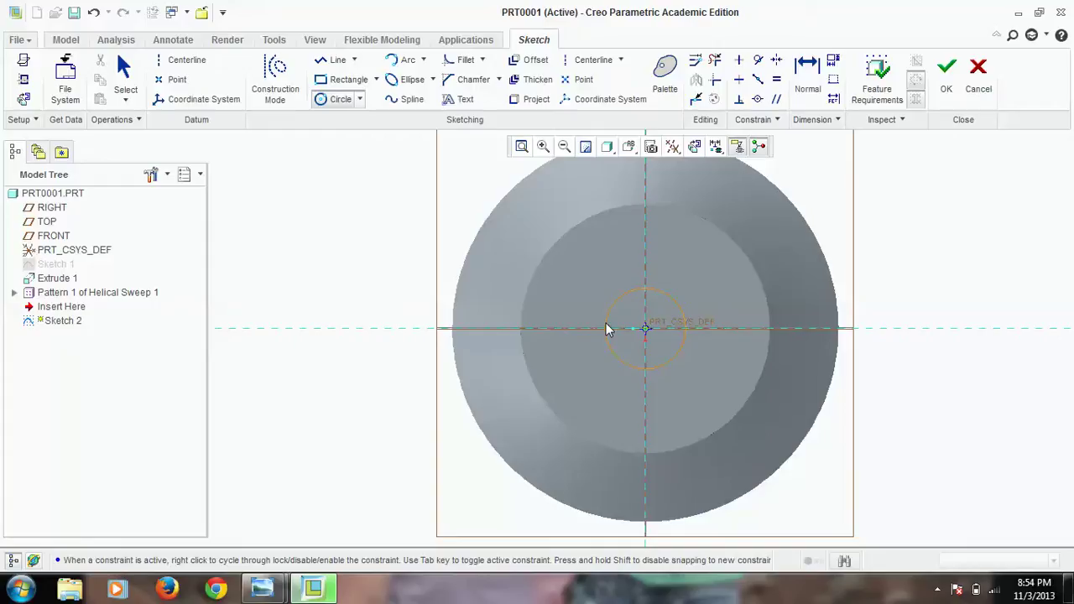
click(529, 287)
middle_click(446, 218)
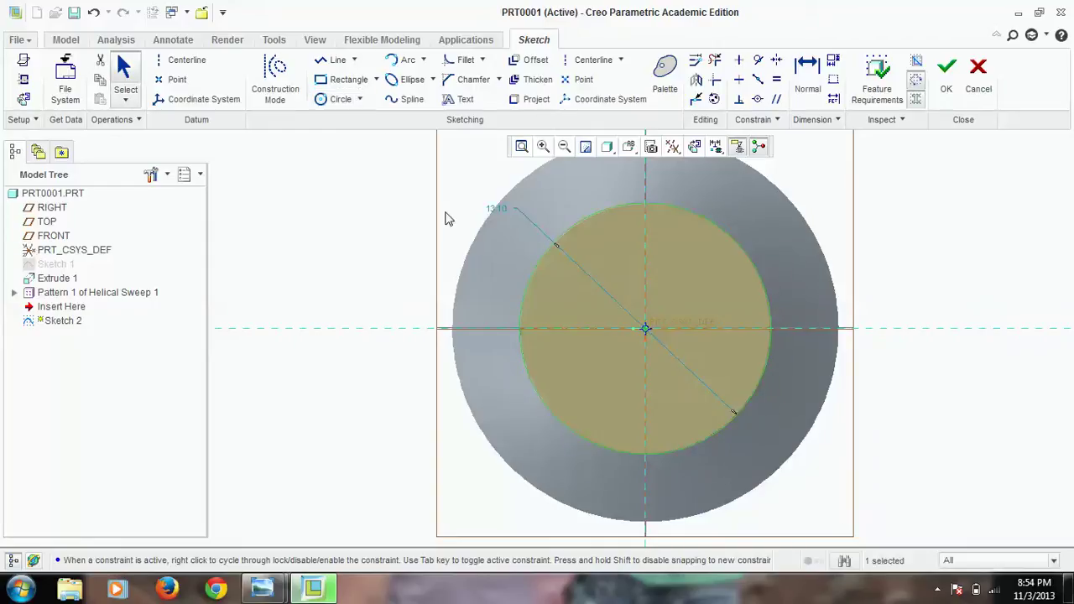
Set the sketched circle's diameter to 13.
click(497, 210)
double_click(497, 209)
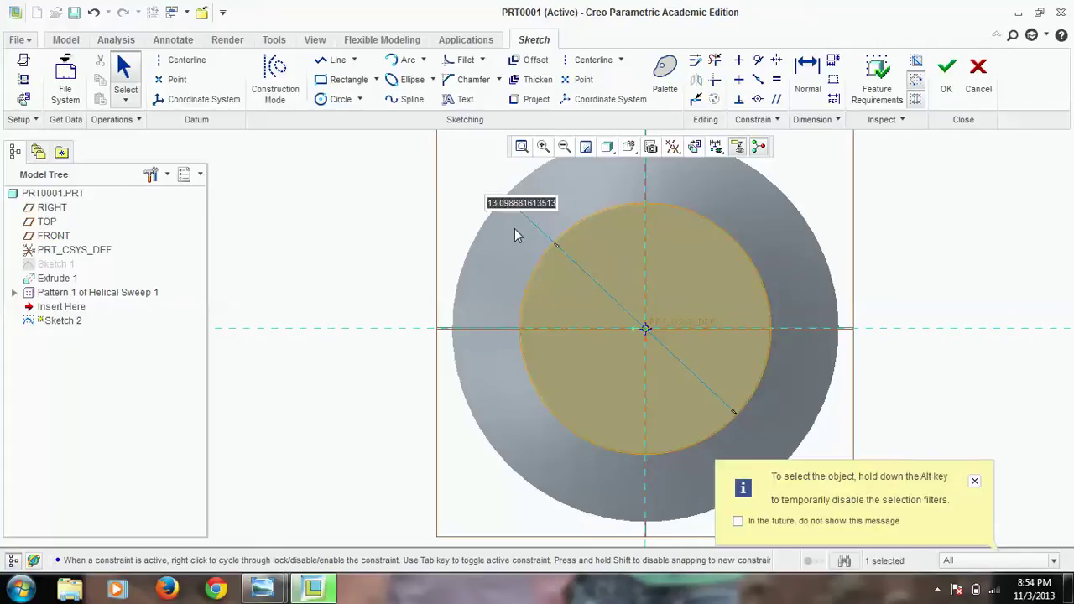
text(13)
key(Return)
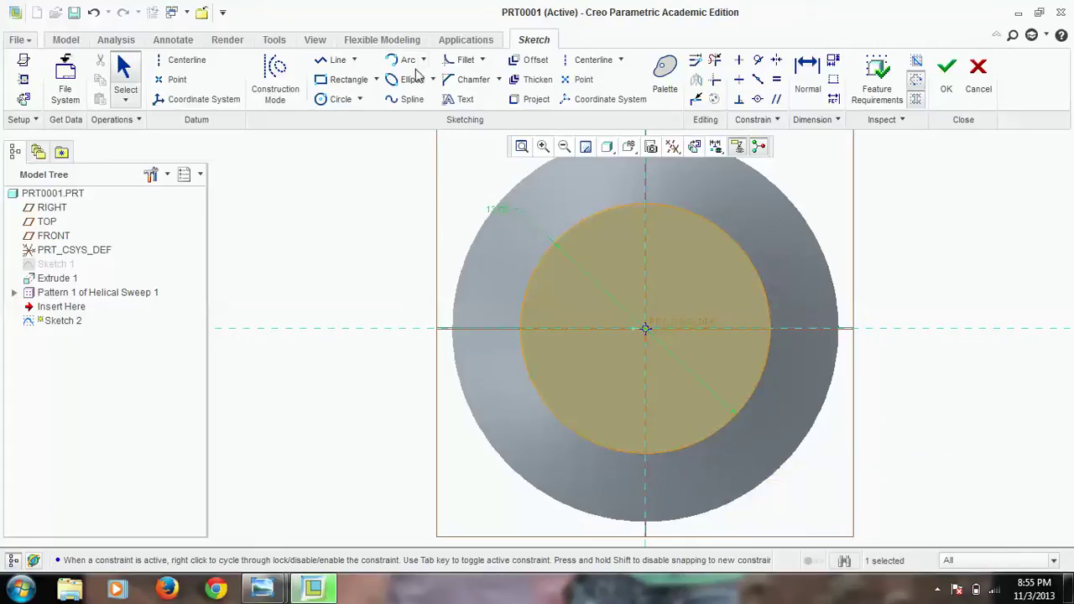
Sketch a larger concentric circle enclosing the thread's outer edge and accept the sketch.
click(340, 99)
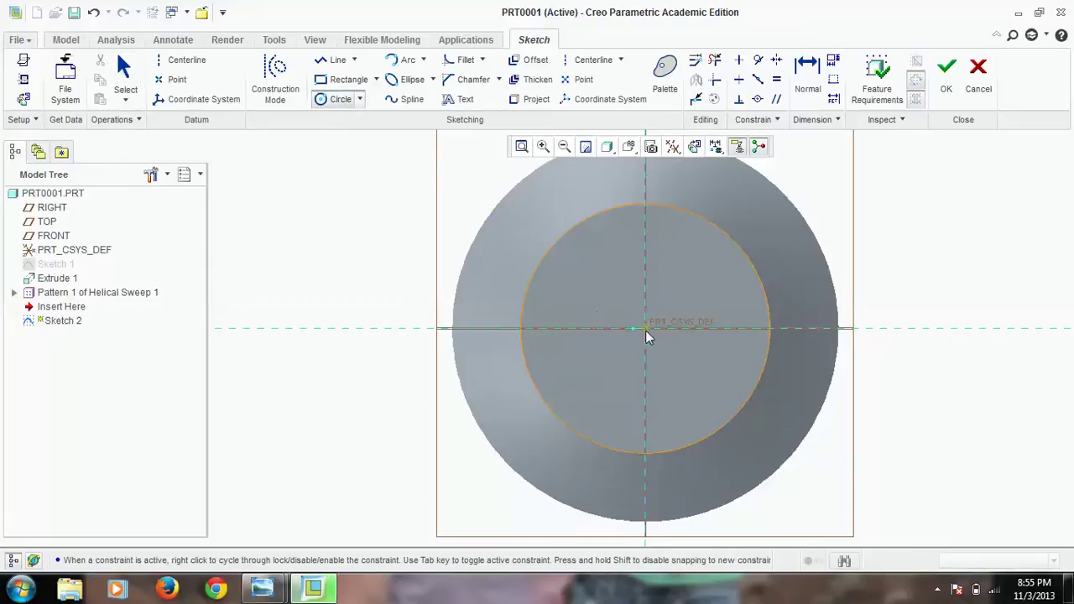
click(645, 329)
click(431, 271)
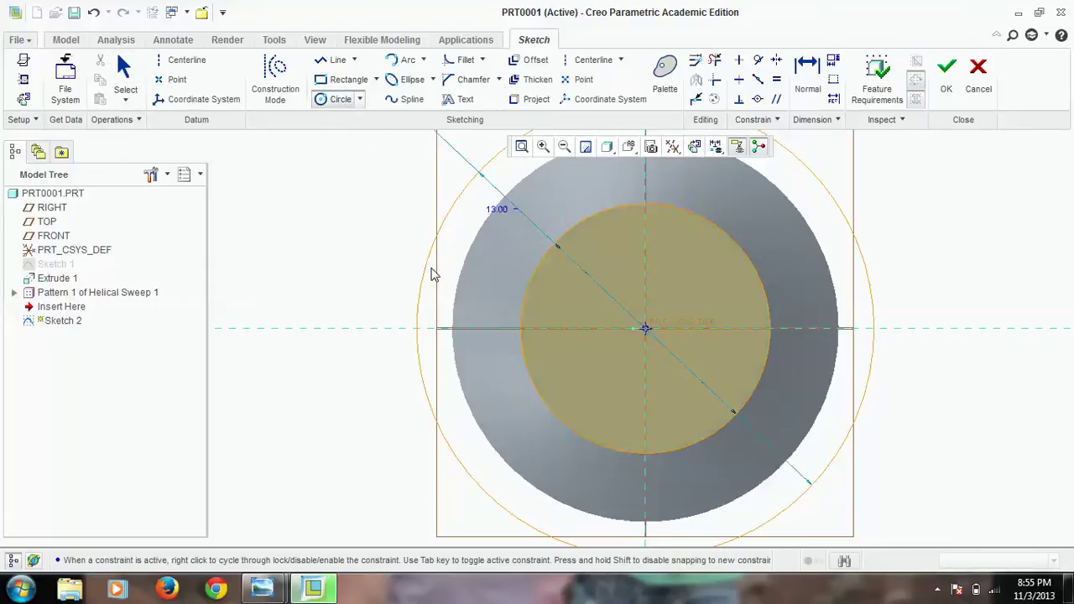
middle_drag(431, 270, 535, 298)
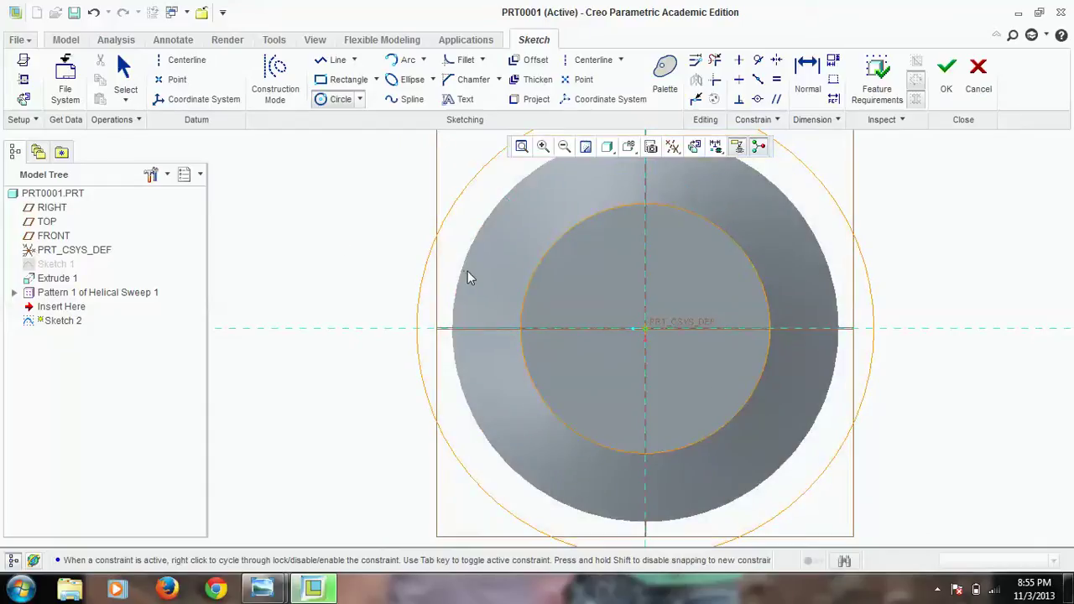
middle_drag(482, 271, 520, 266)
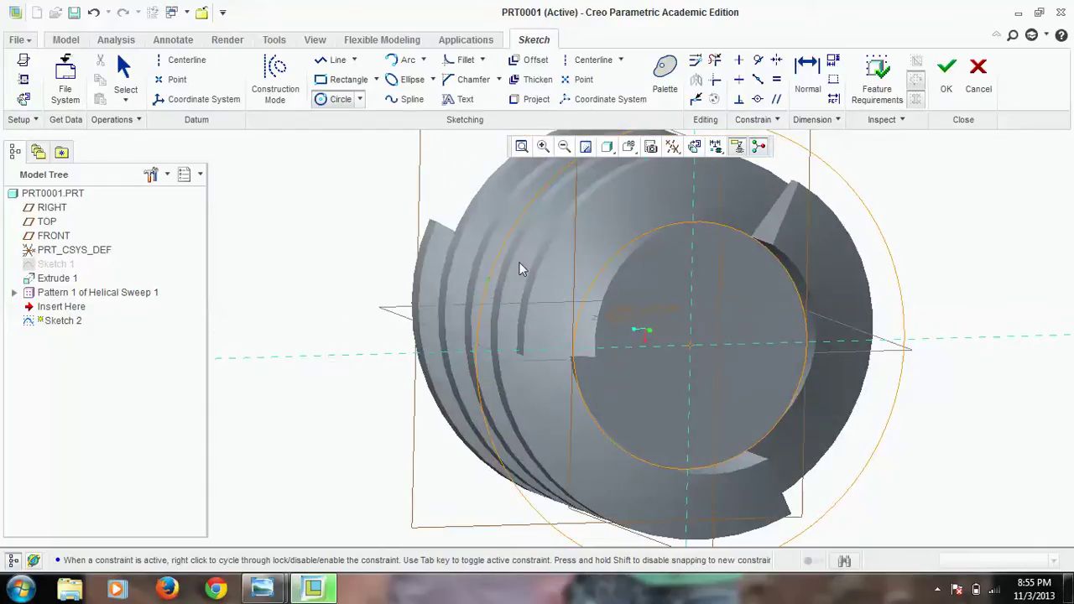
click(940, 74)
Extrude the two-circle ring sketch as a material-removing cut 9.74 deep to trim the thread ends.
middle_drag(928, 297, 897, 282)
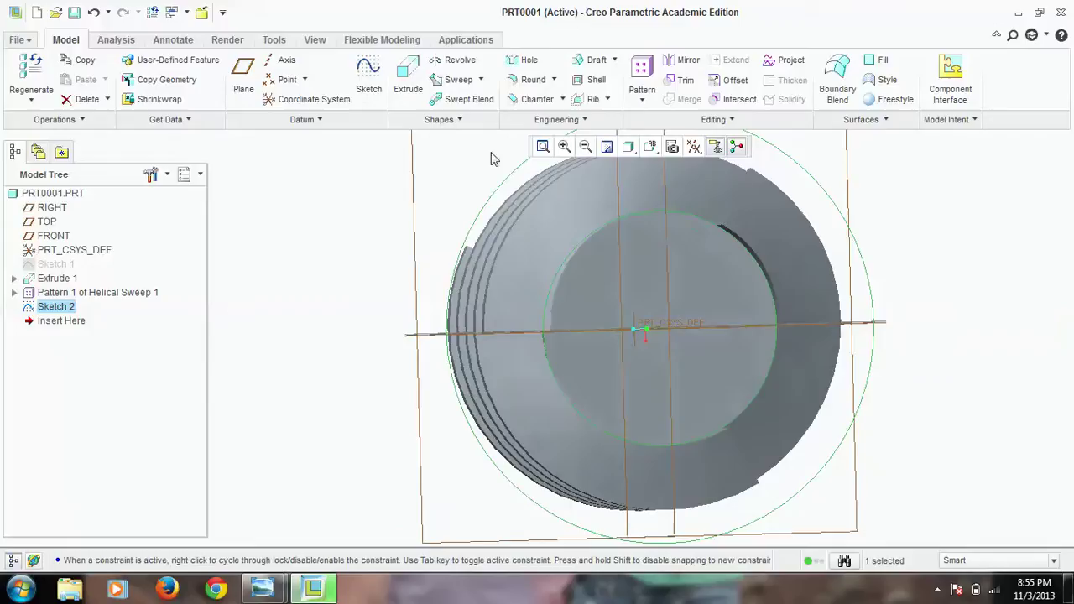
click(409, 84)
mouse_move(909, 412)
middle_down()
mouse_move(856, 412)
mouse_move(902, 423)
middle_up()
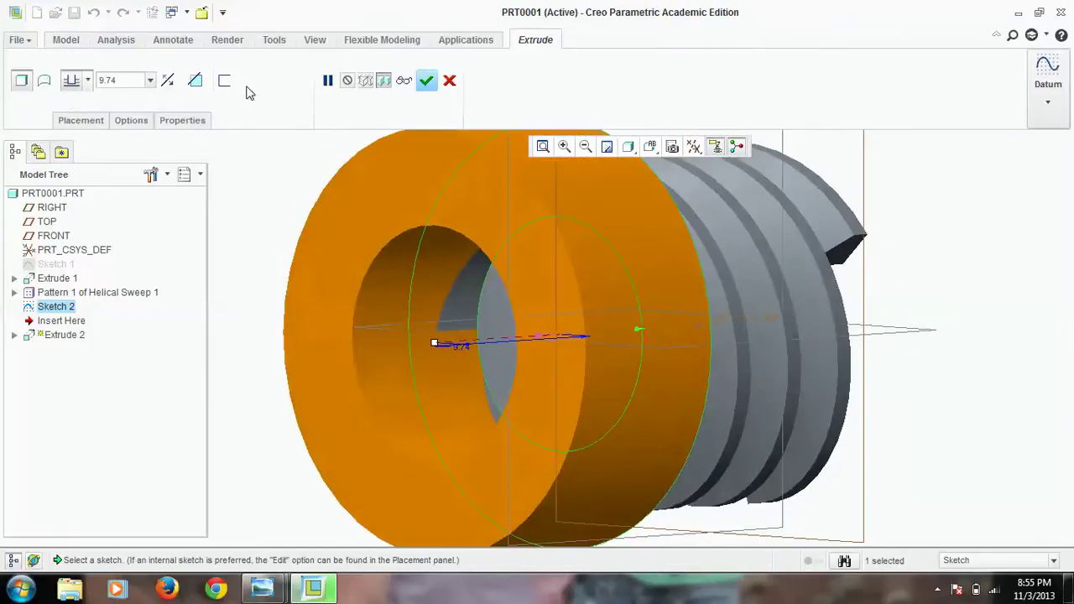
click(195, 81)
middle_drag(384, 258, 460, 255)
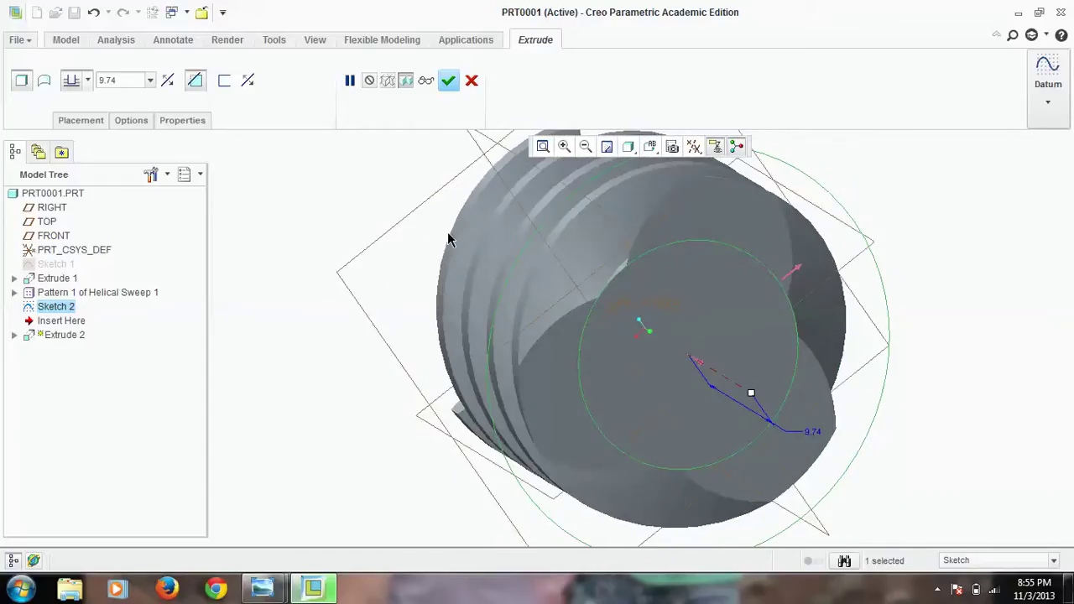
click(450, 84)
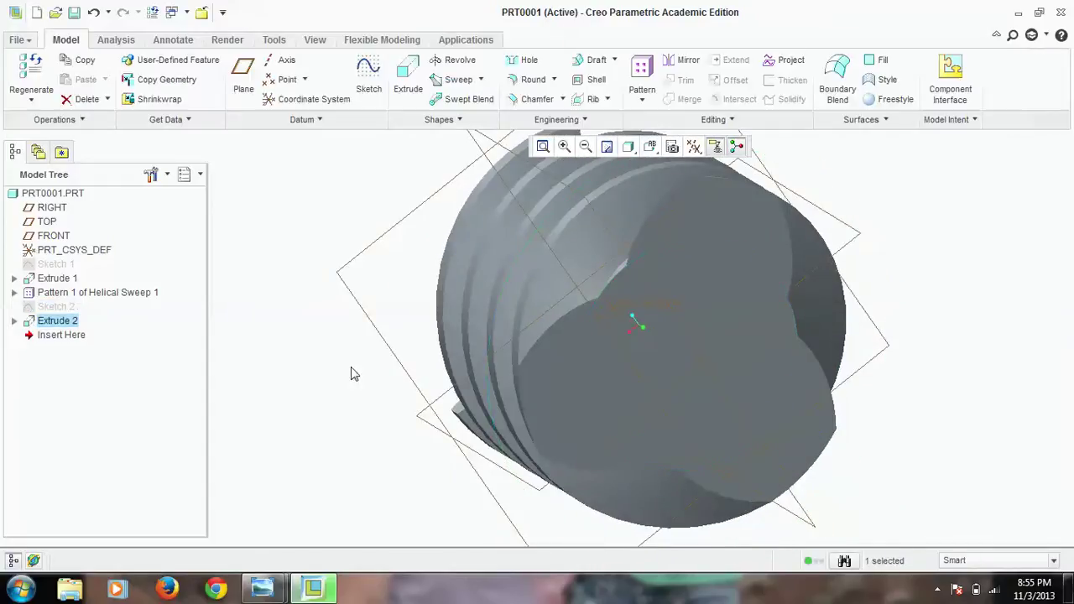
Start a sketch on the trimmed end face and draw a circle about 13.05 in diameter centred on the origin.
middle_drag(302, 355, 278, 344)
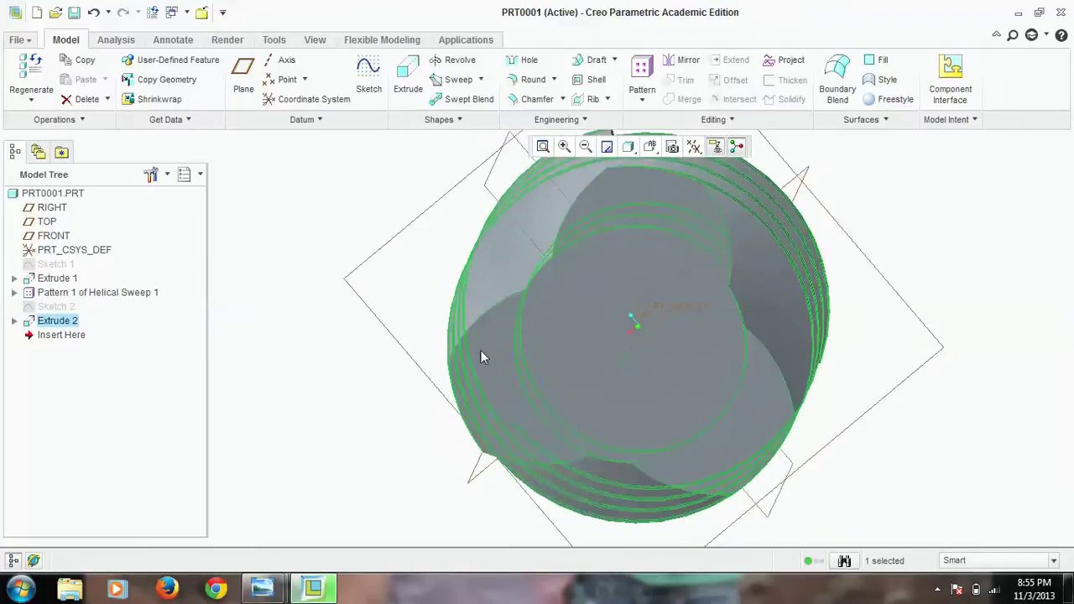
click(558, 349)
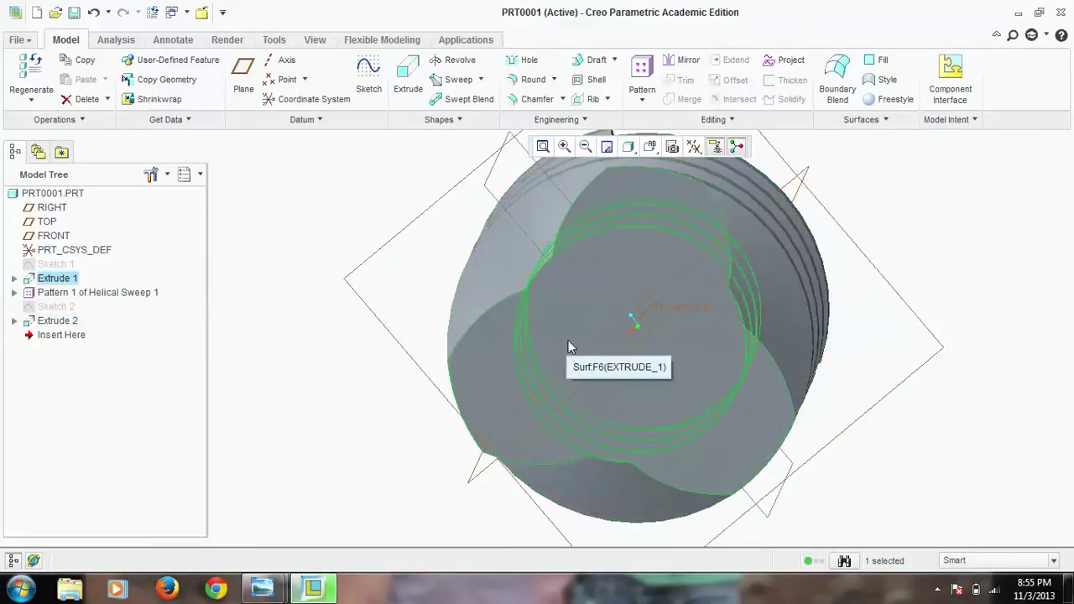
middle_drag(568, 340, 519, 362)
double_click(512, 375)
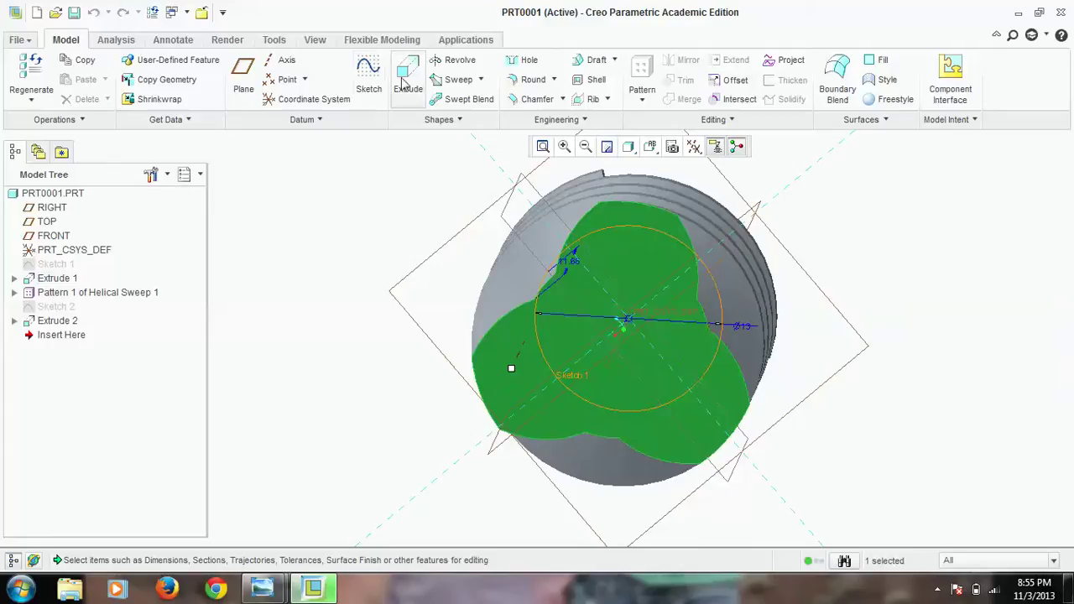
click(369, 77)
click(338, 98)
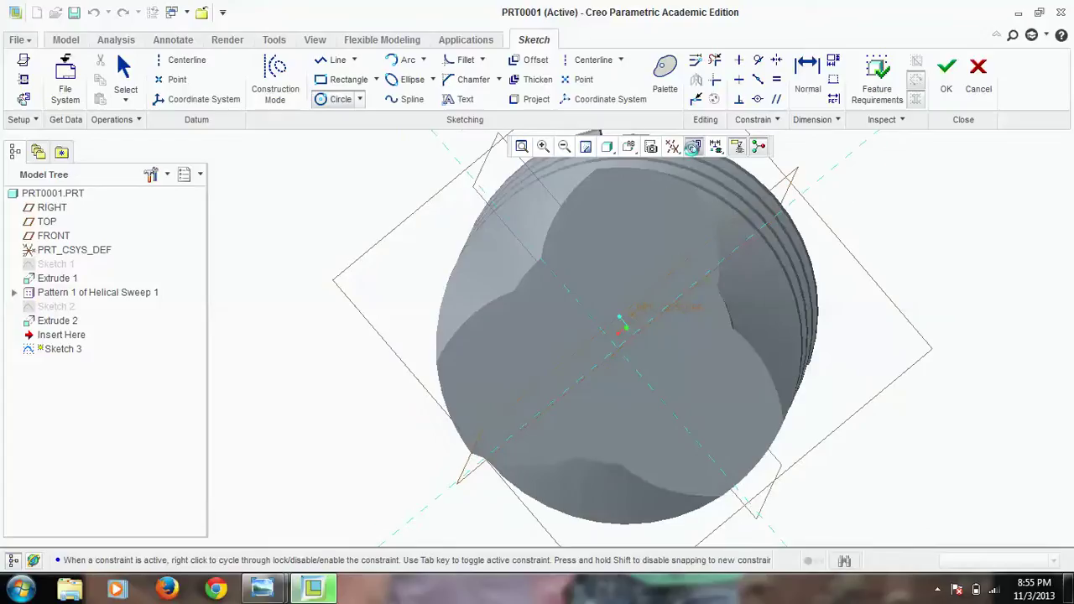
click(694, 147)
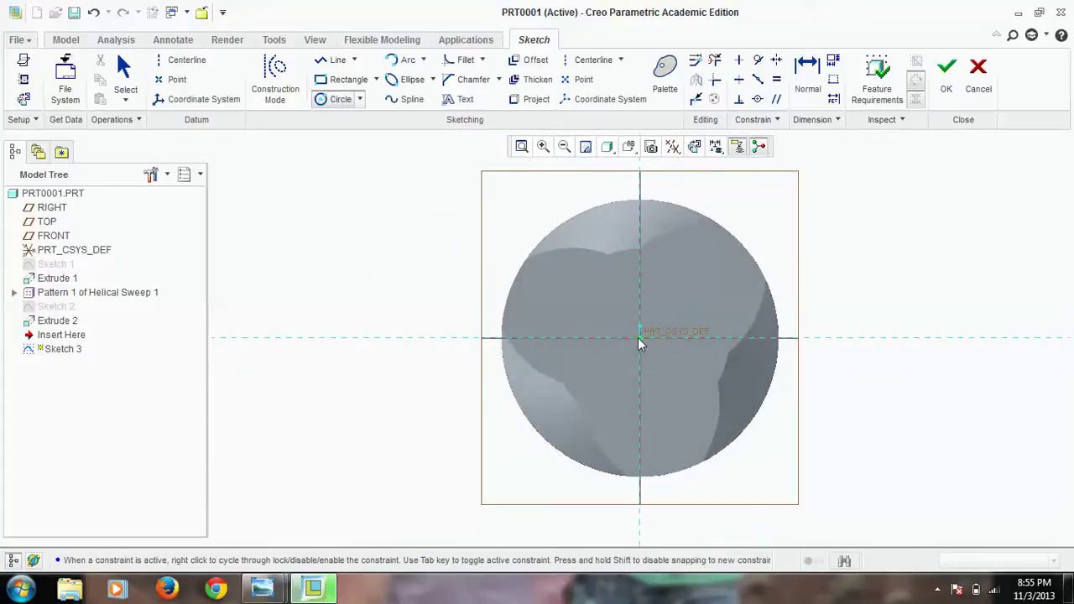
click(565, 296)
middle_click(463, 292)
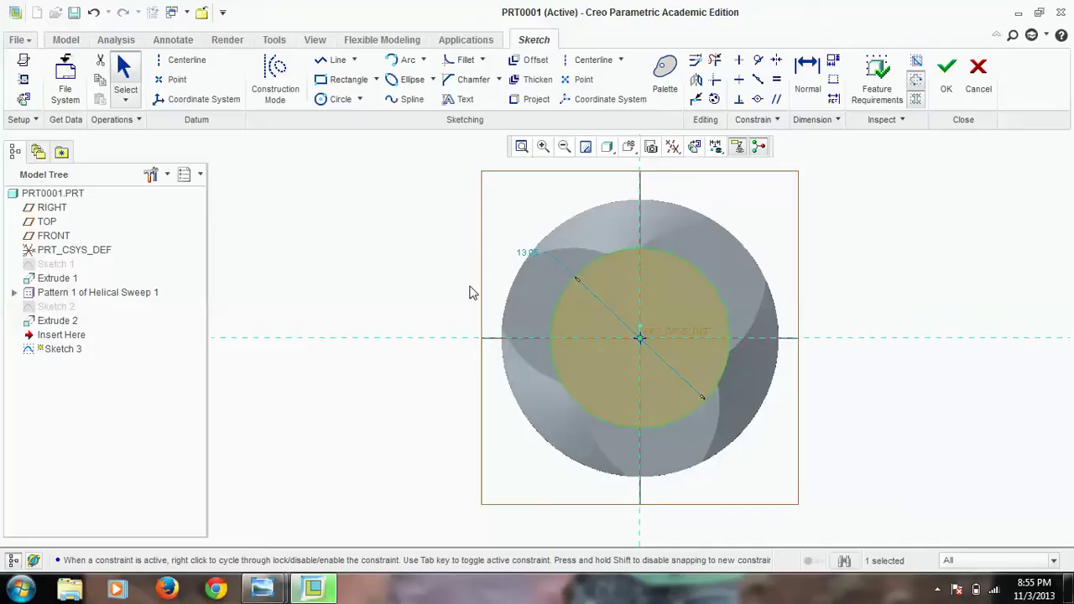
Set the circle's diameter to 13 on the trimmed end face and accept the sketch.
double_click(528, 255)
text(1)
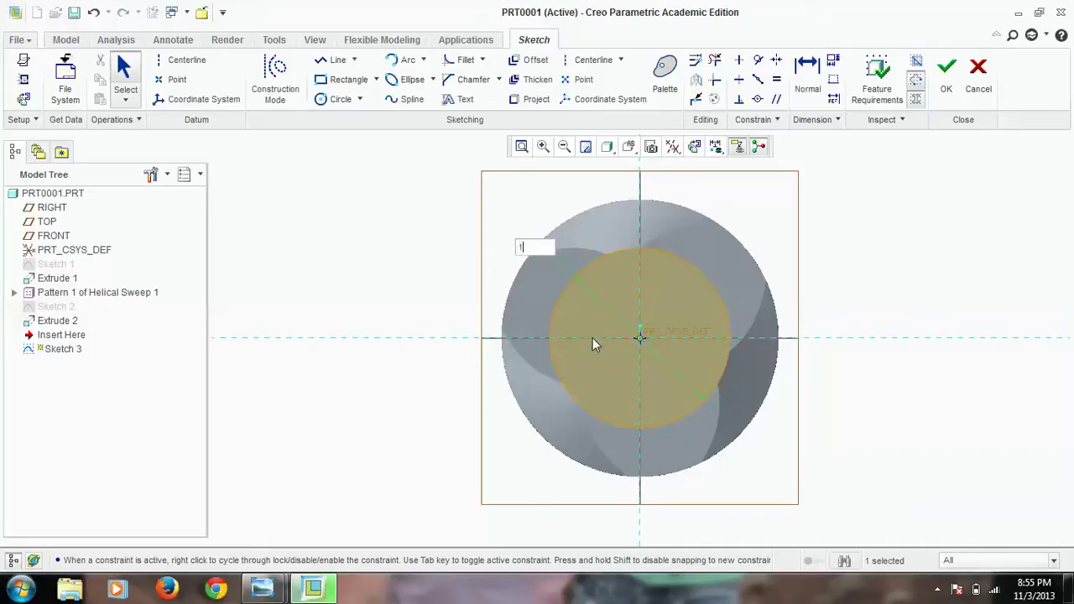
text(3)
key(Return)
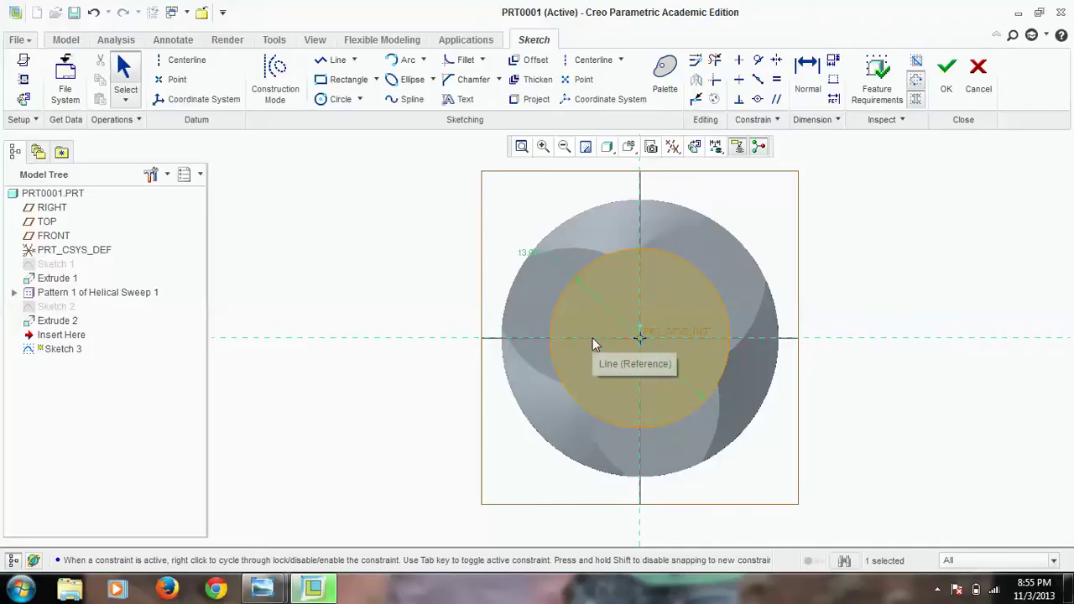
click(947, 82)
Extrude the 13-diameter circle 6.333 outward from the trimmed end as a solid shaft.
middle_drag(898, 263, 863, 271)
click(409, 91)
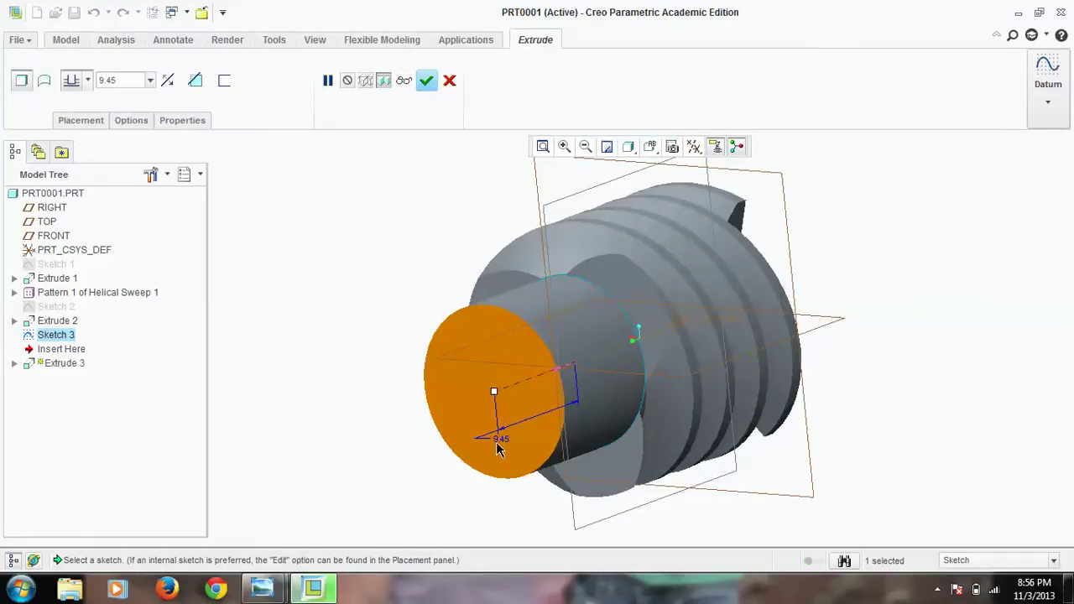
text(6.333)
key(Return)
middle_drag(398, 462, 553, 495)
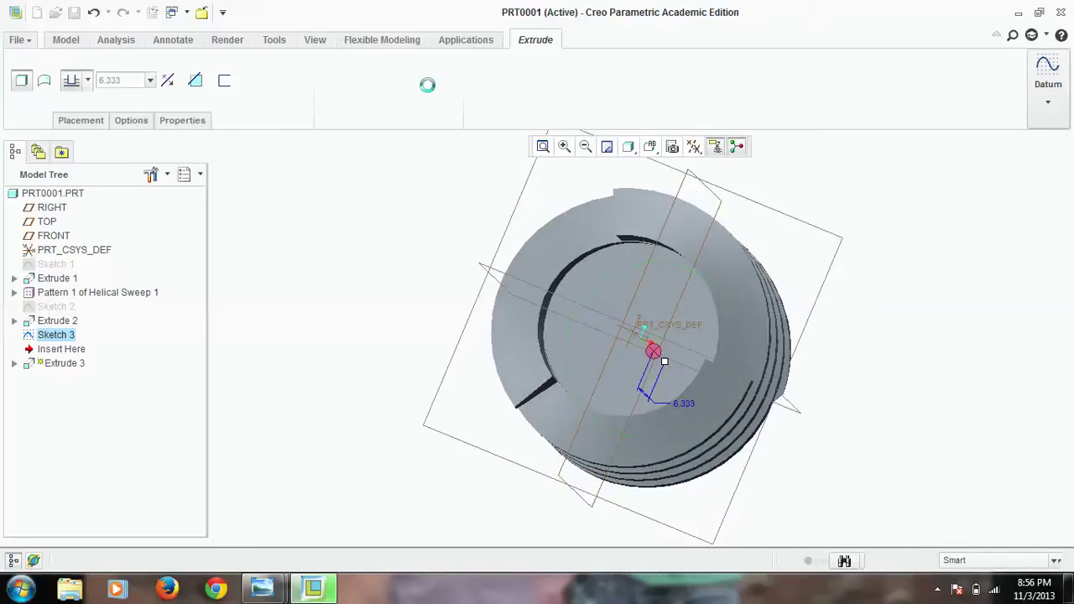
click(427, 80)
Start a sketch on the cylinder's opposite, untrimmed end face and draw an origin-centred circle about 12.93 in diameter.
click(577, 360)
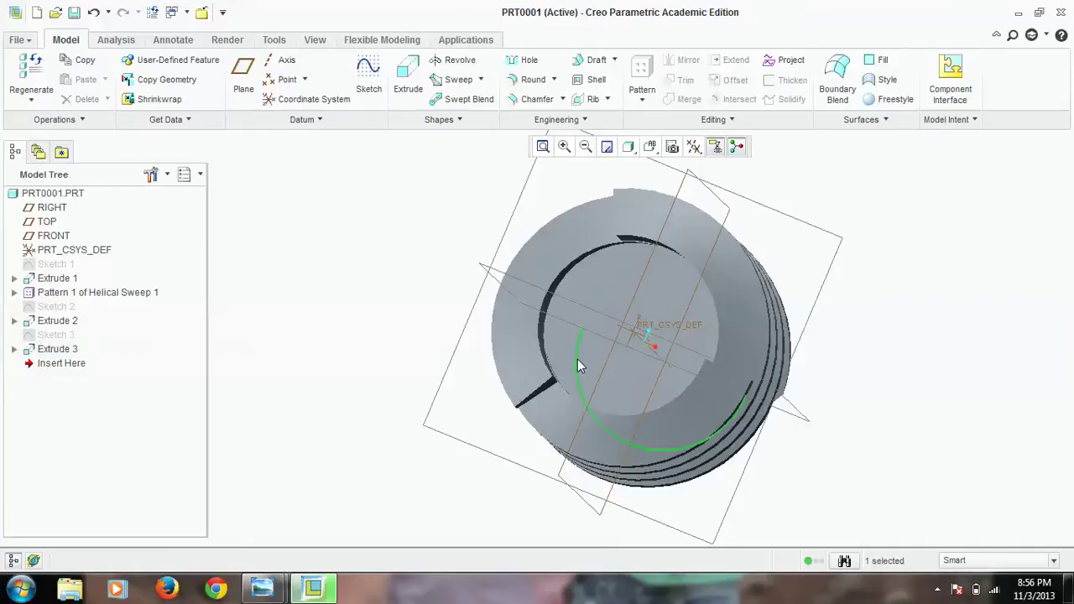
double_click(560, 352)
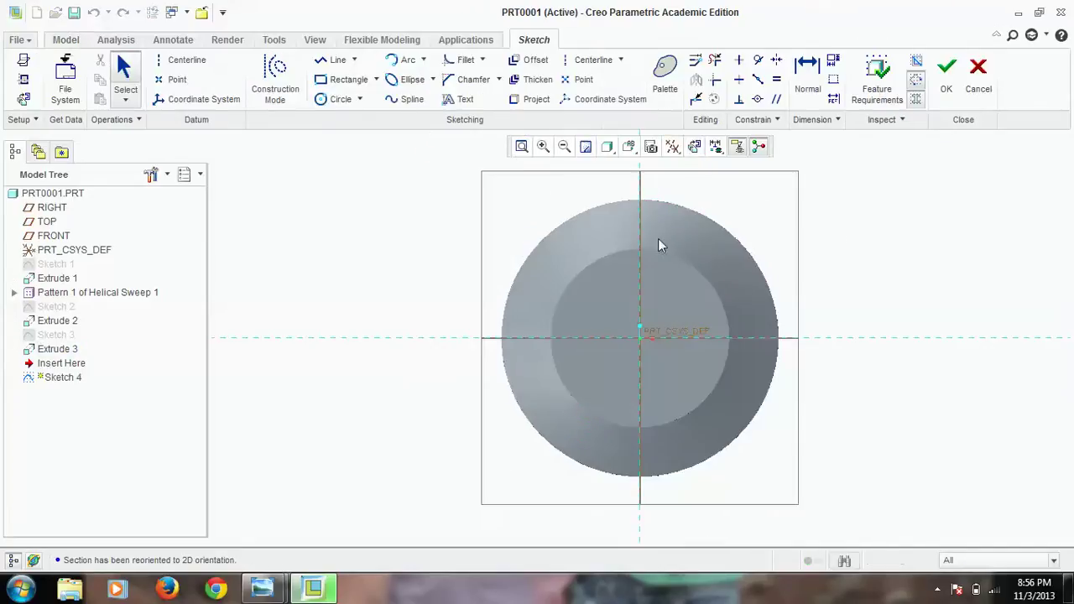
click(340, 99)
click(640, 337)
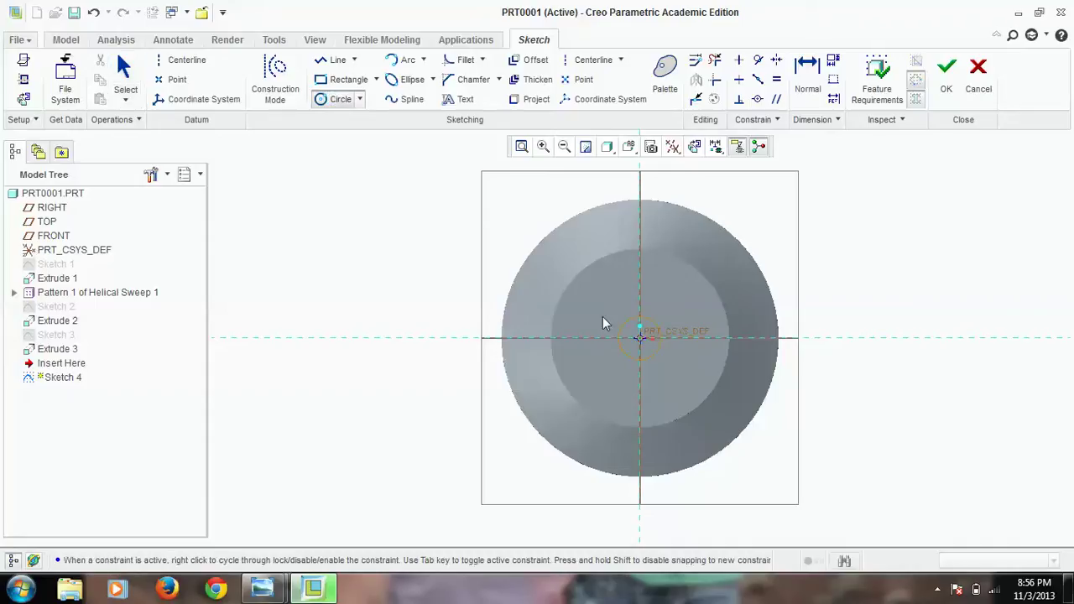
click(563, 305)
middle_click(511, 268)
Set the diameter of the circle on the untrimmed end face to 13.
click(525, 256)
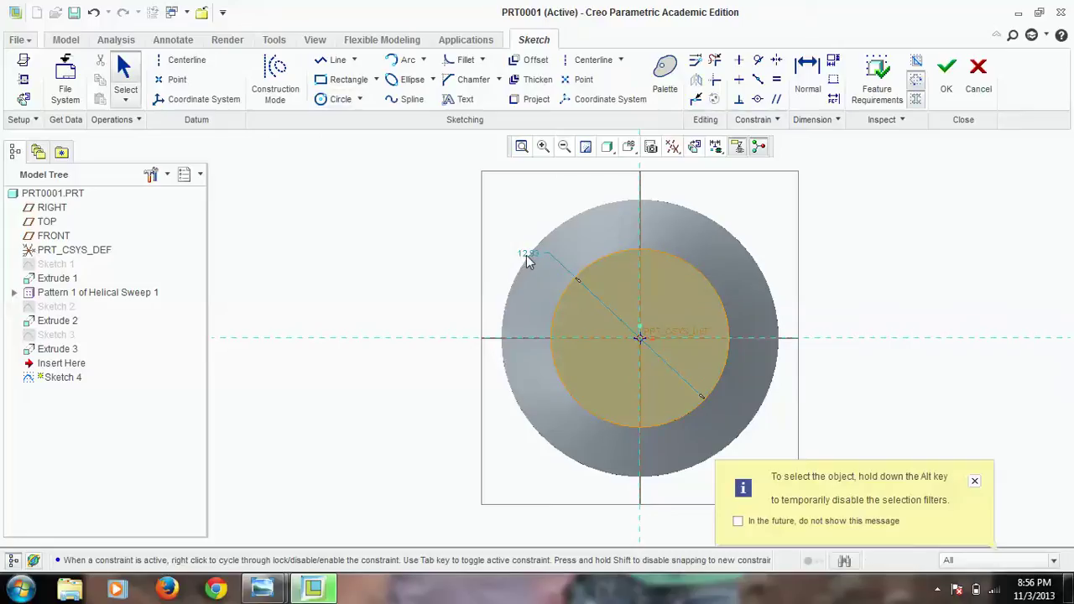
double_click(527, 255)
key(super+p)
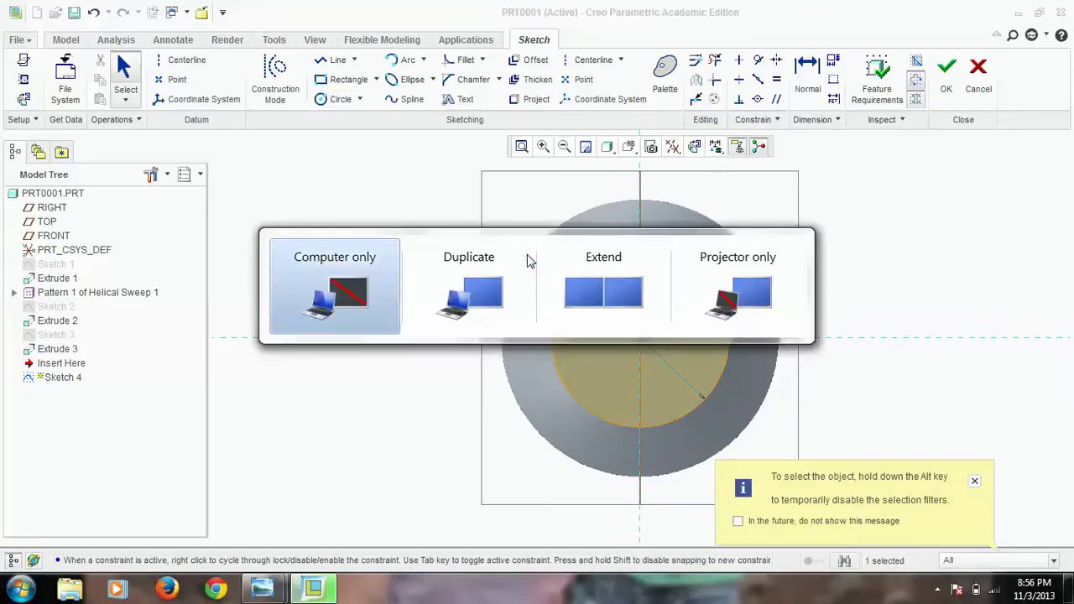
click(472, 288)
double_click(527, 256)
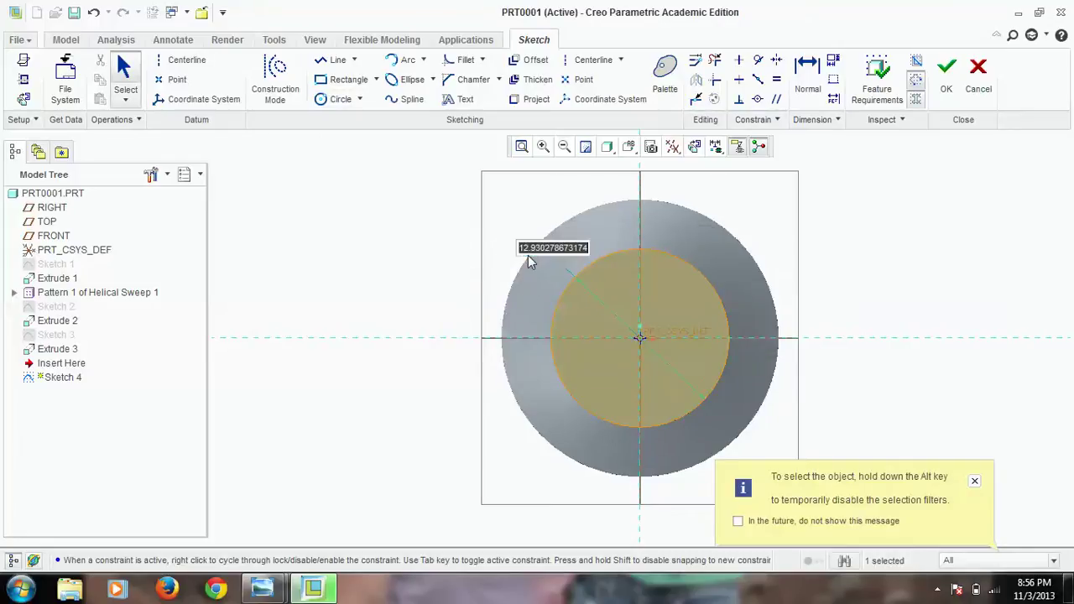
text(13)
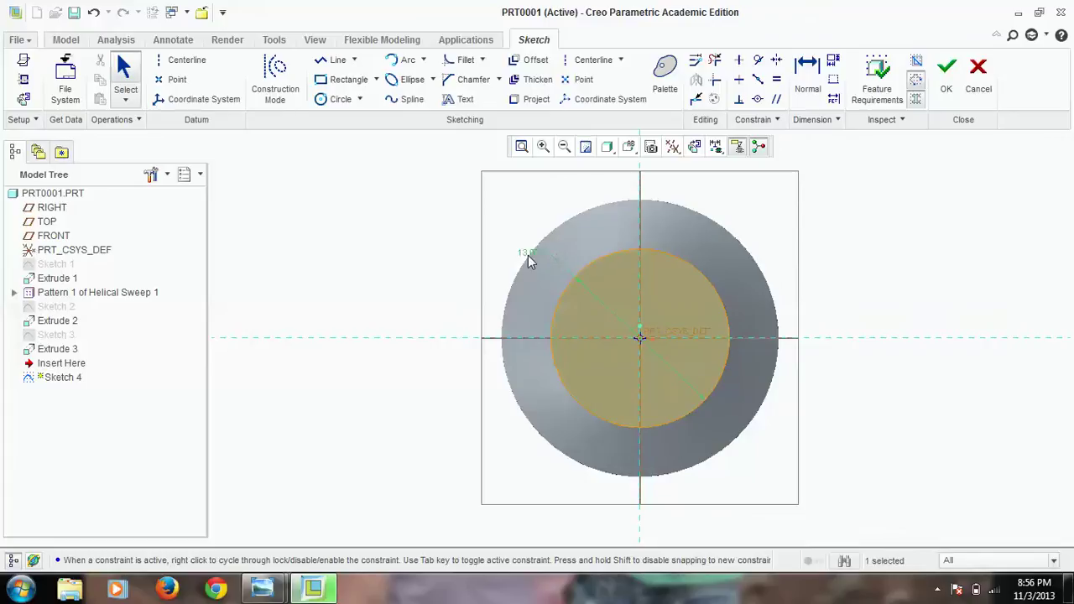
key(Return)
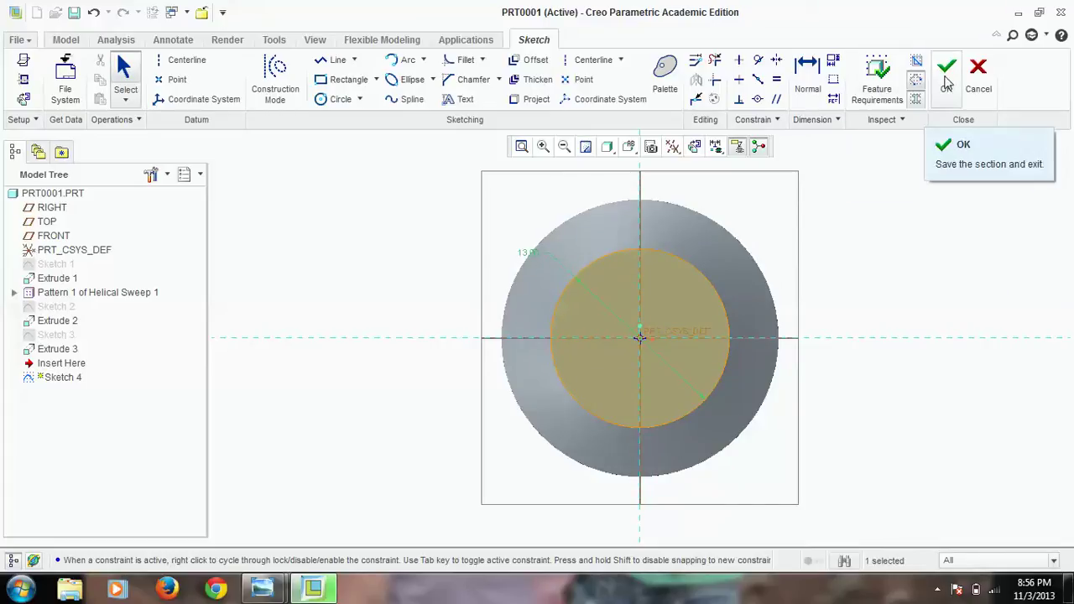
Draw a concentric outer circle about 27.07 in diameter around the threads and accept the sketch.
click(342, 99)
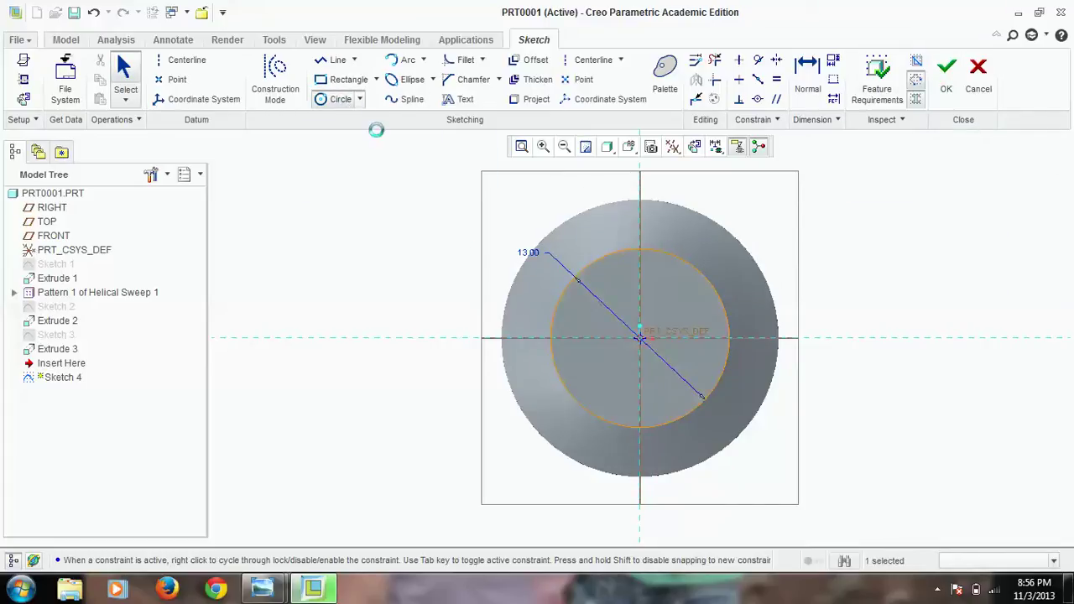
middle_drag(635, 333, 537, 279)
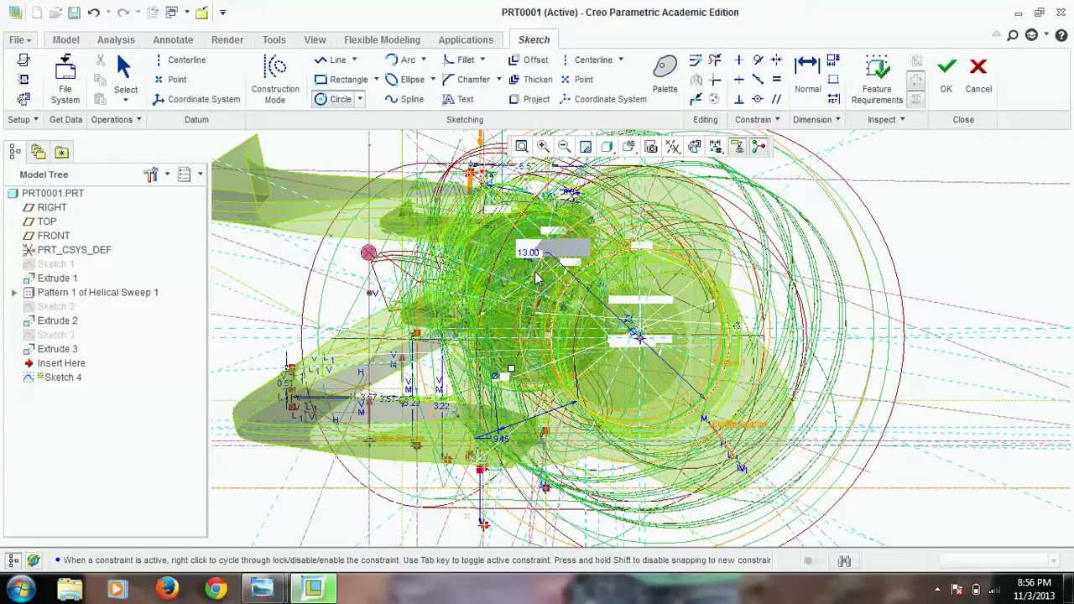
key(ctrl+d)
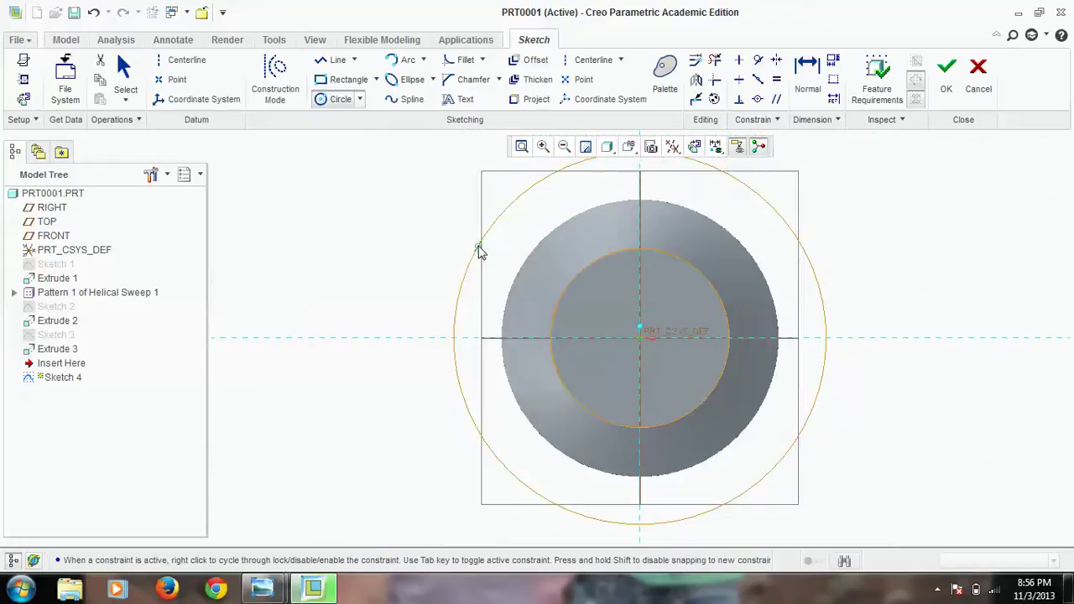
middle_click(434, 246)
double_click(439, 159)
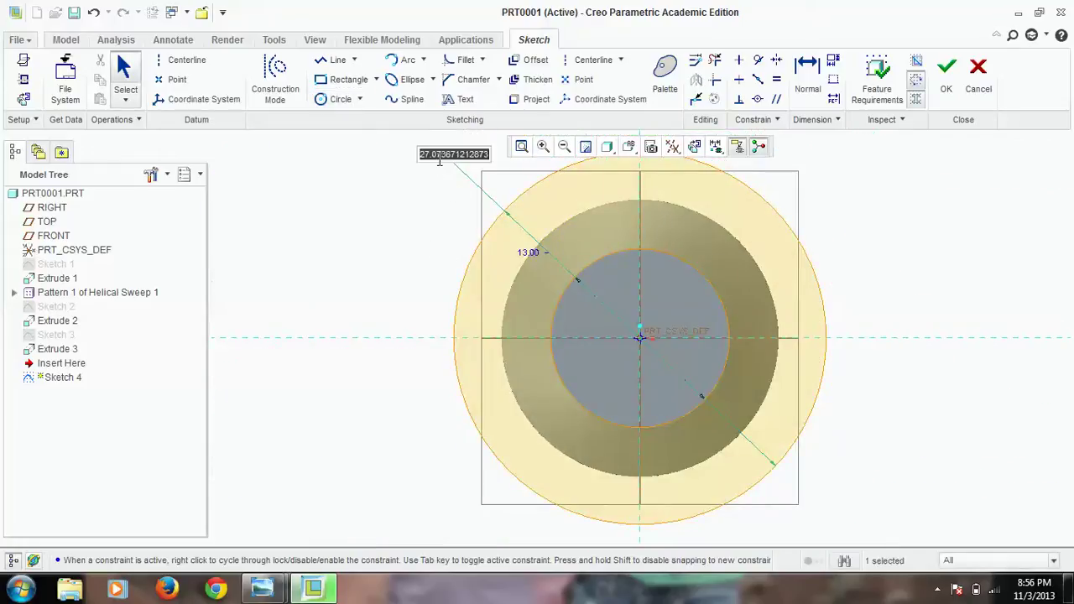
click(940, 101)
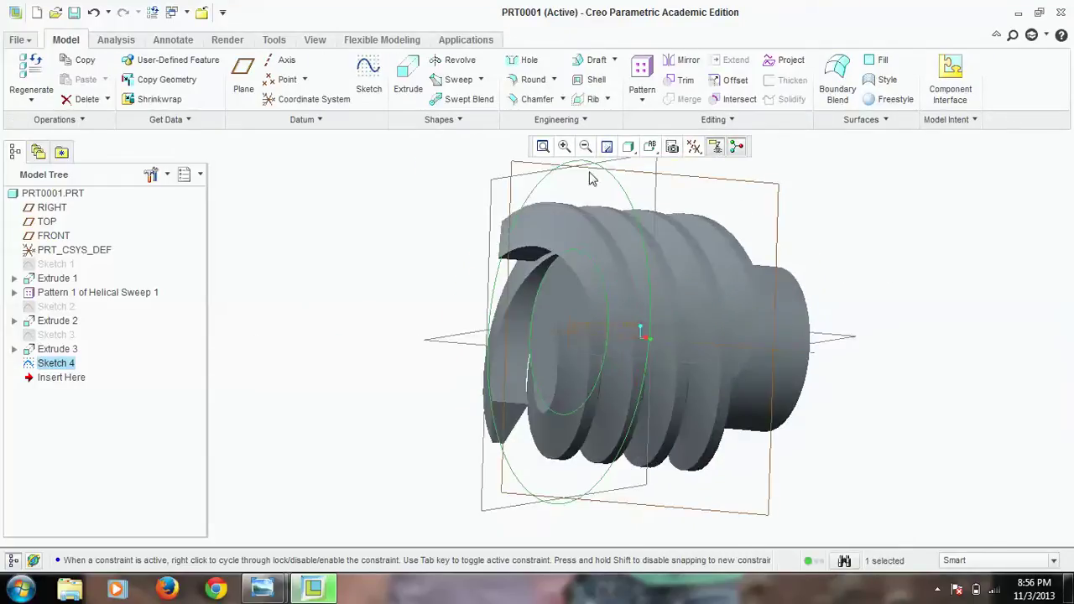
Extrude the ring sketch at the second end as a material-removing cut 11.02 deep.
click(406, 89)
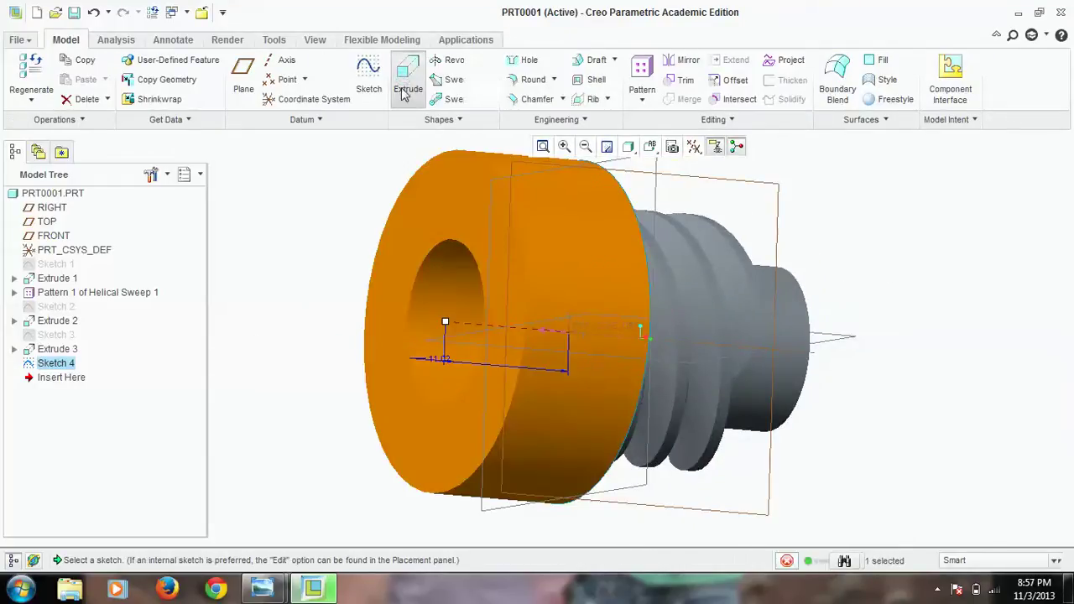
click(201, 82)
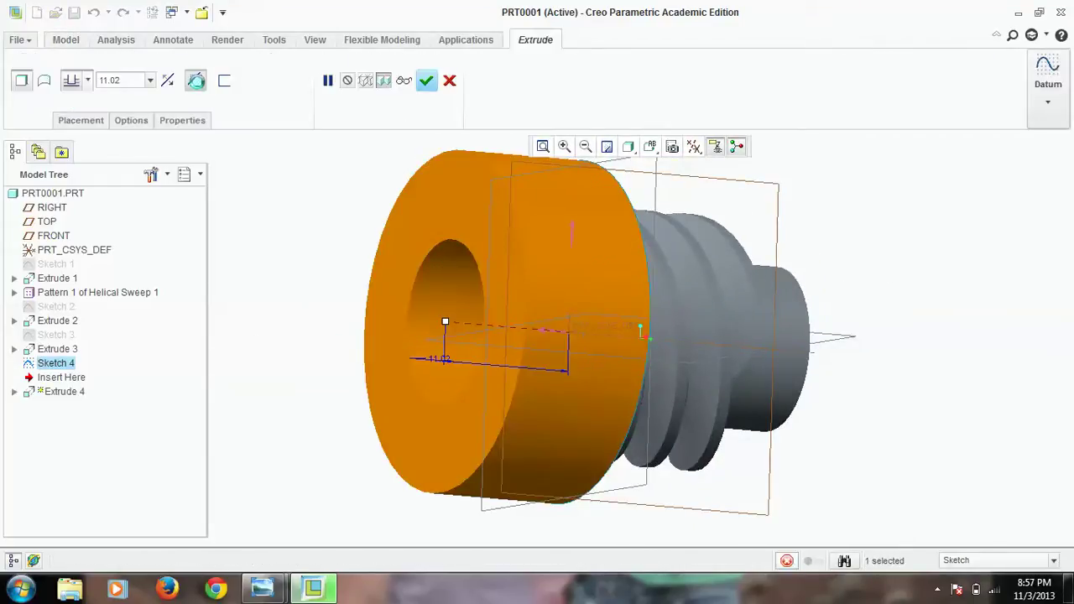
click(448, 81)
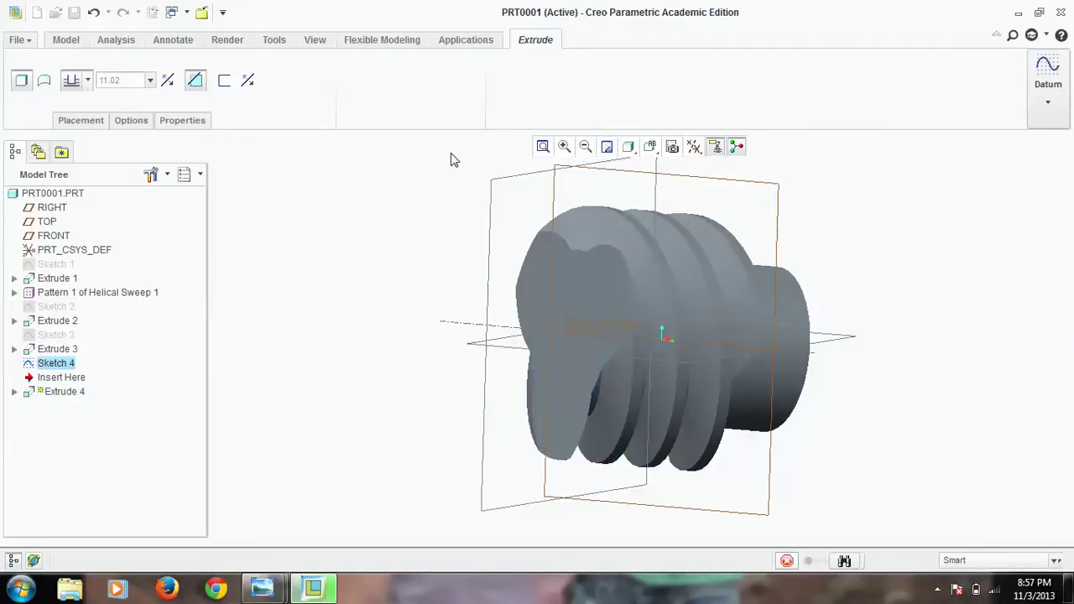
Sketch a circle centred on the origin on the newly trimmed end face, using the RIGHT plane as orientation reference.
mouse_move(447, 246)
middle_down()
mouse_move(537, 276)
mouse_move(571, 275)
mouse_move(479, 257)
middle_up()
click(375, 95)
click(575, 290)
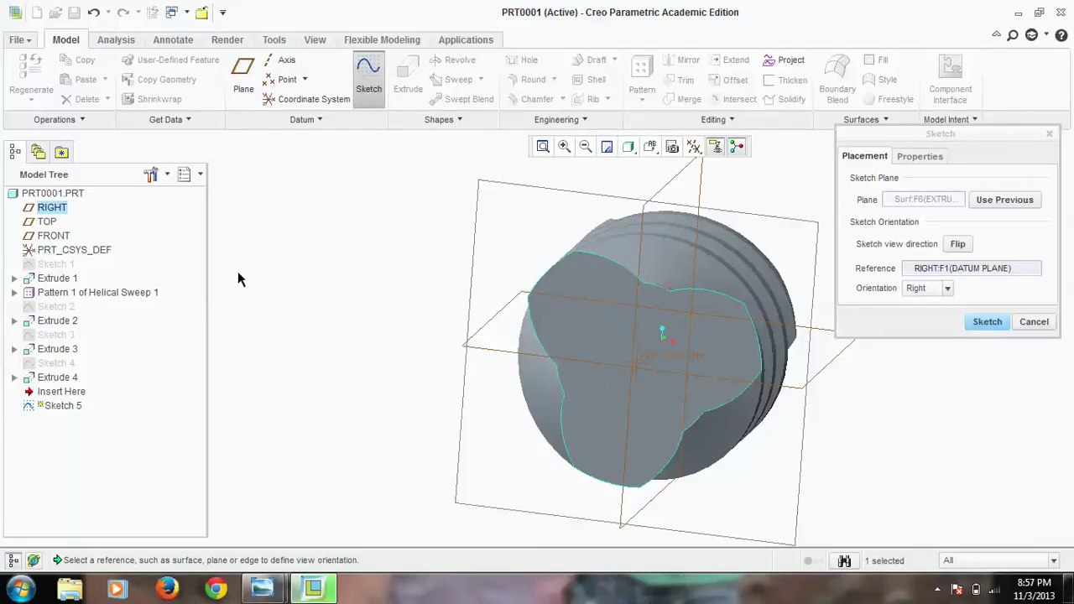
click(985, 322)
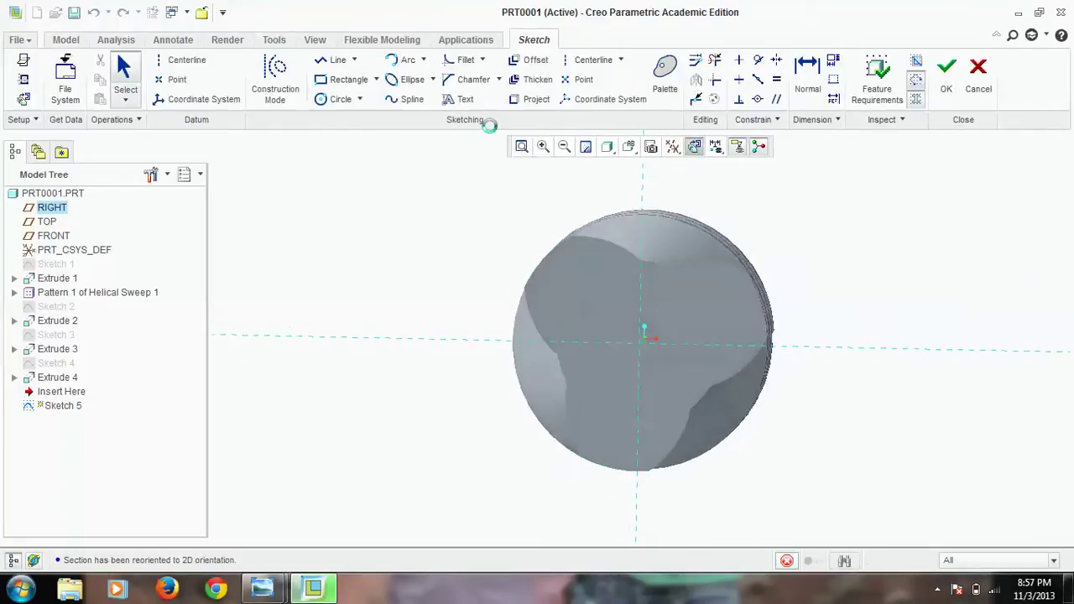
click(338, 99)
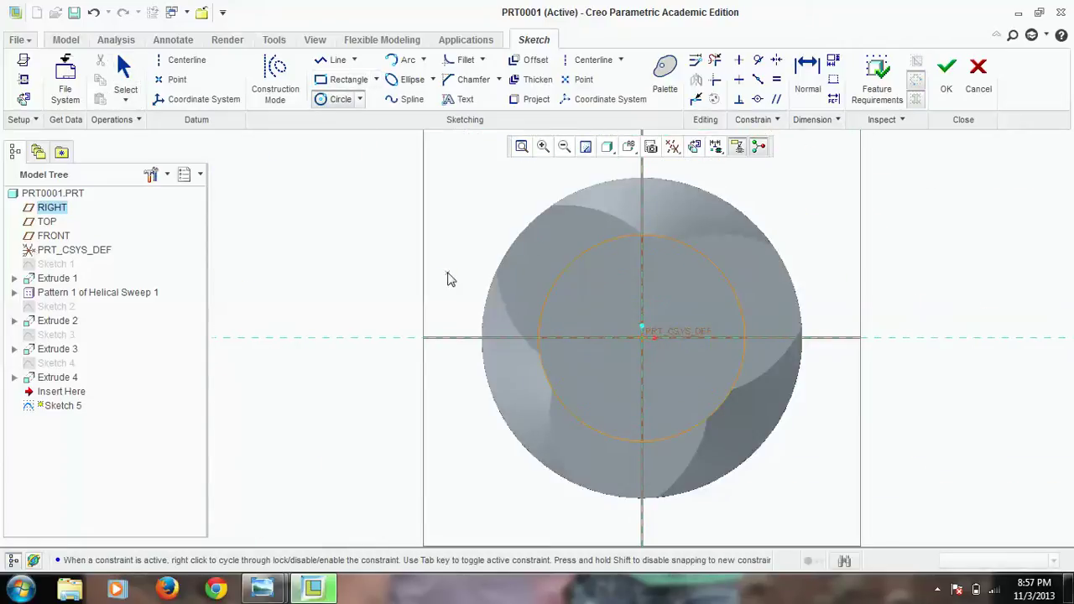
middle_click(468, 259)
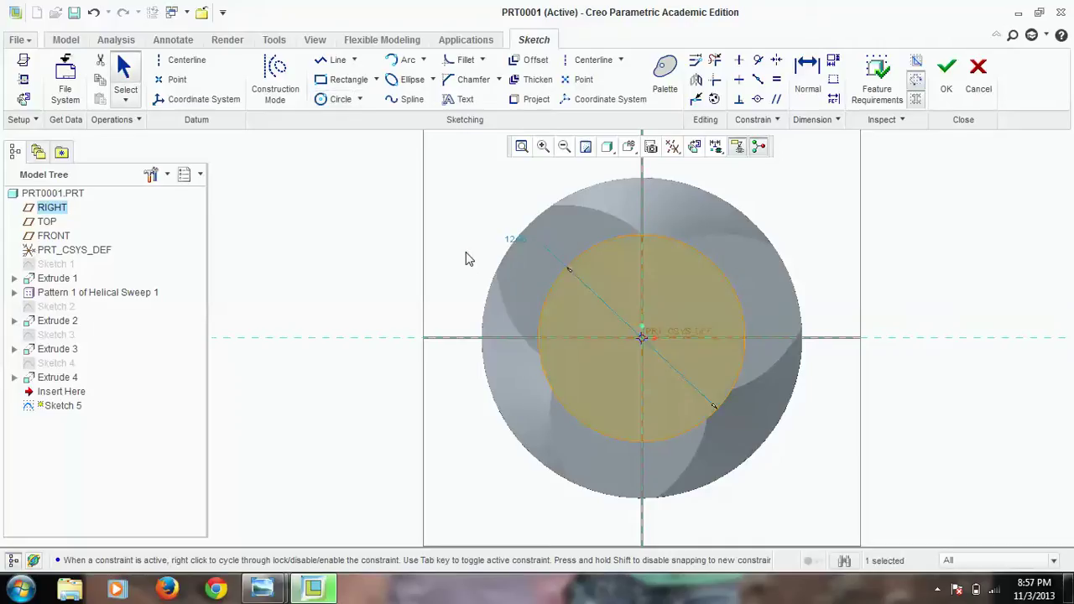
Set the new circle's diameter to 13 on the second trimmed end face.
double_click(513, 242)
text(13)
key(Return)
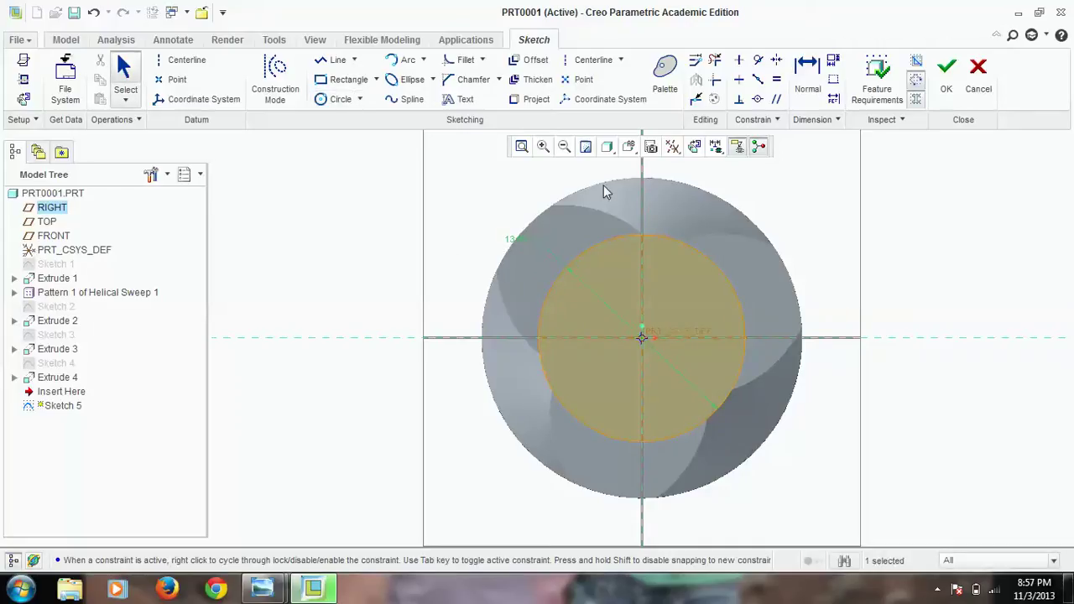
Accept the 13-diameter circle sketch and extrude it outward 6.333 deep to add the shaft extension at the second end.
click(946, 74)
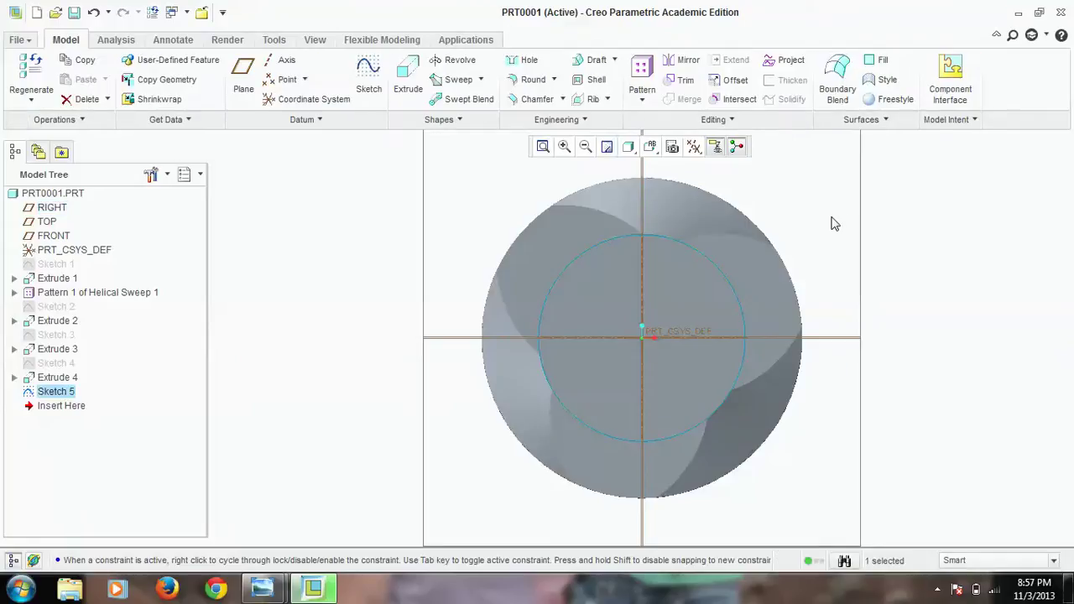
click(418, 90)
middle_drag(403, 259, 391, 253)
double_click(557, 378)
text(6)
key(Return)
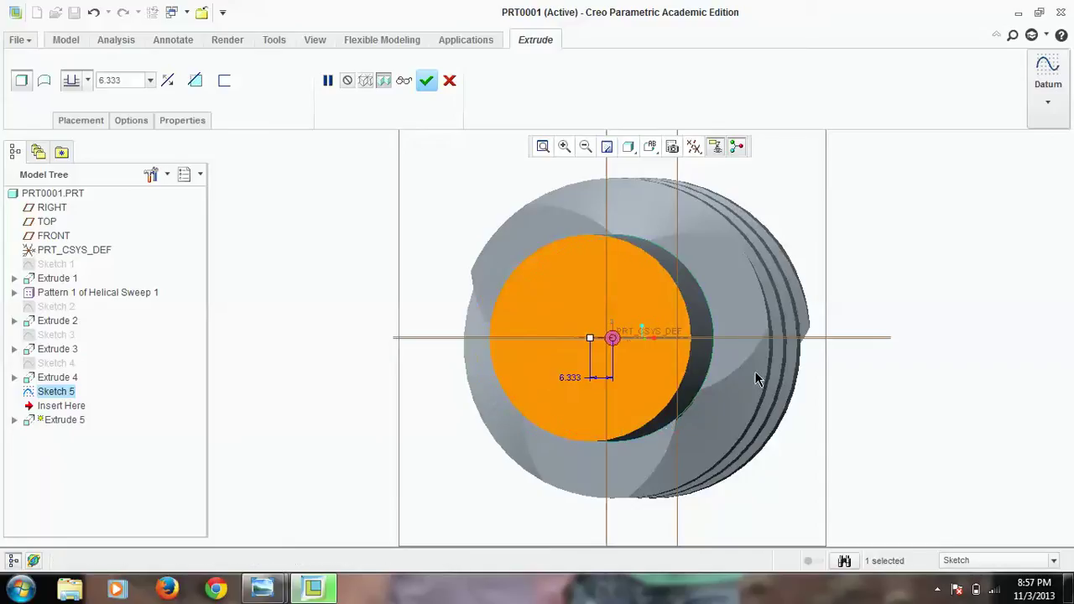
click(426, 81)
middle_drag(923, 358, 909, 434)
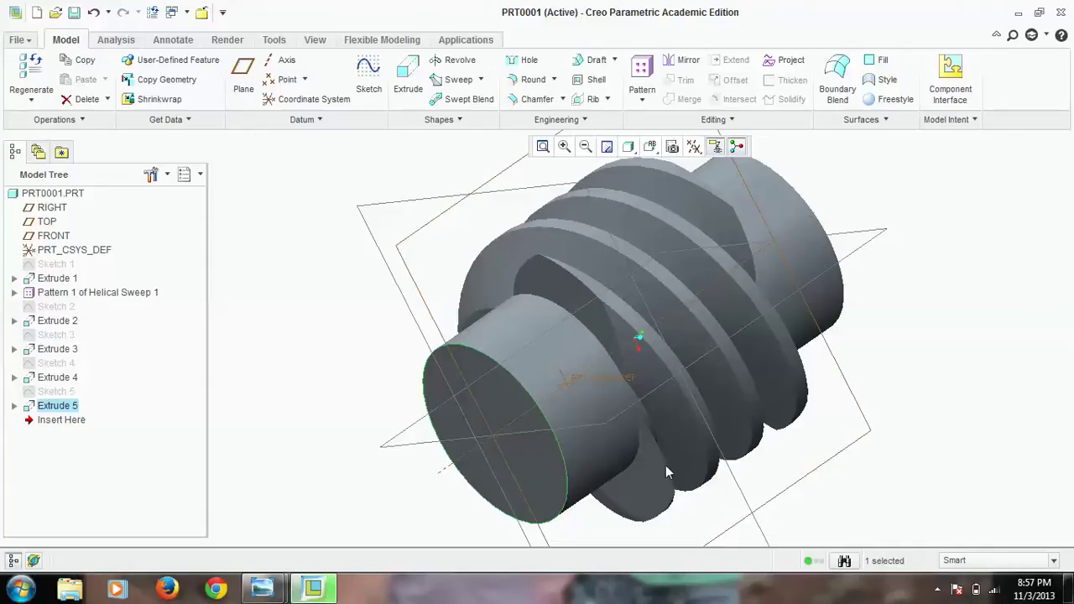
middle_drag(654, 452, 665, 429)
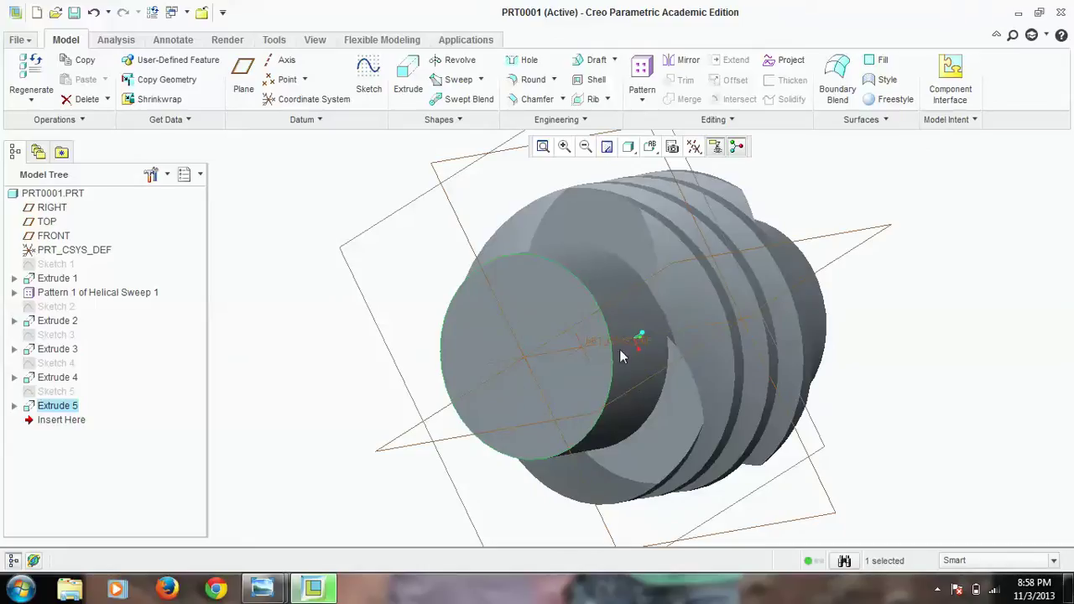
middle_drag(630, 366, 787, 493)
Switch to the WORMGEAR_COMPLETE_ASSEMBLY window and turn the worm inside the housing with Drag Components, then end the component selection.
scroll(742, 445, down, 2)
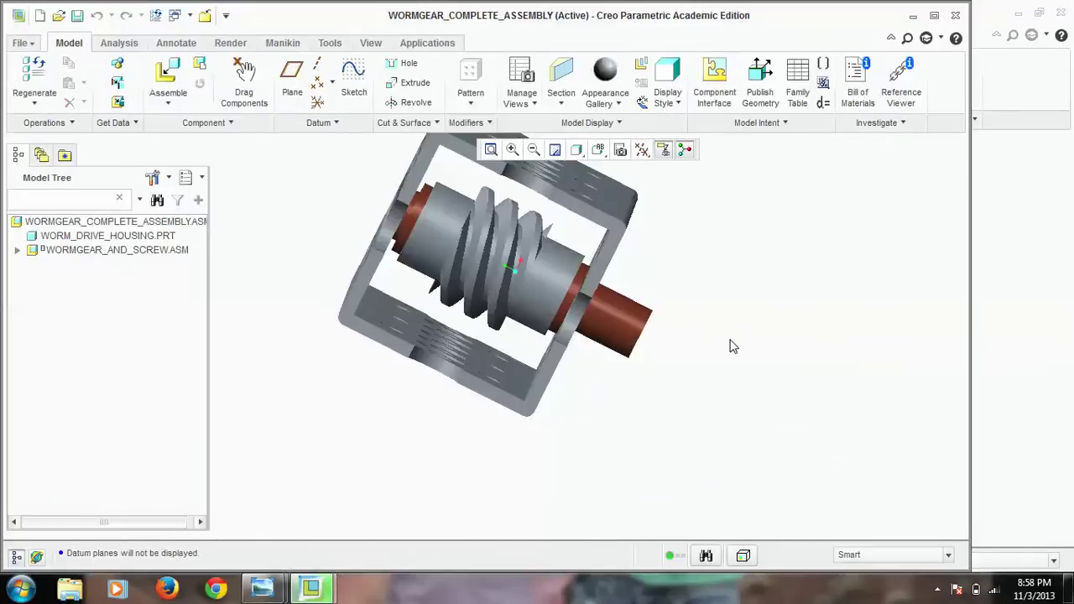
shift+middle_drag(681, 295, 695, 365)
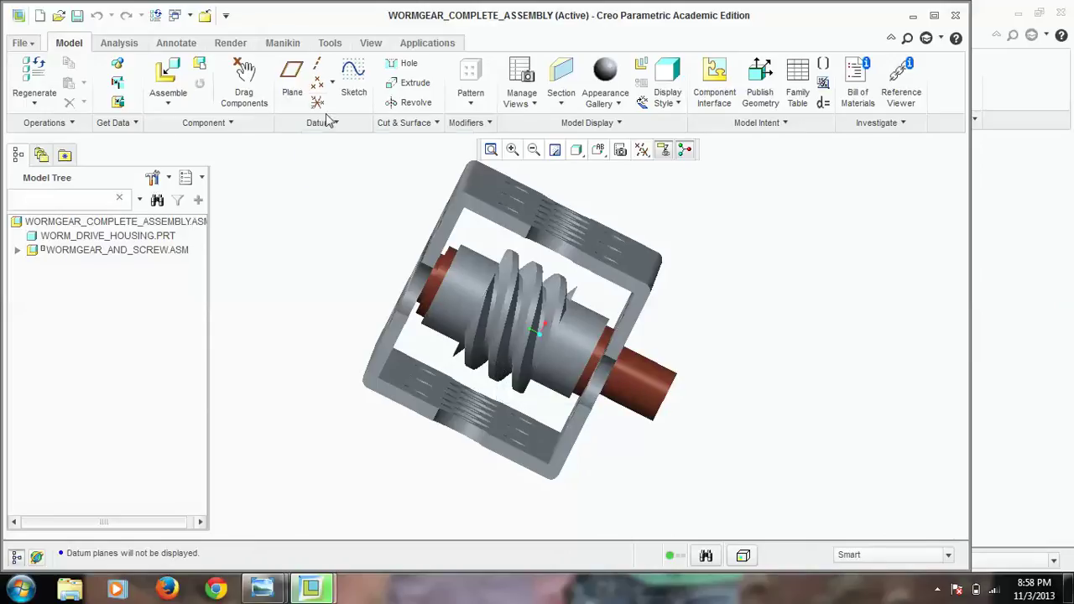
click(243, 84)
click(487, 283)
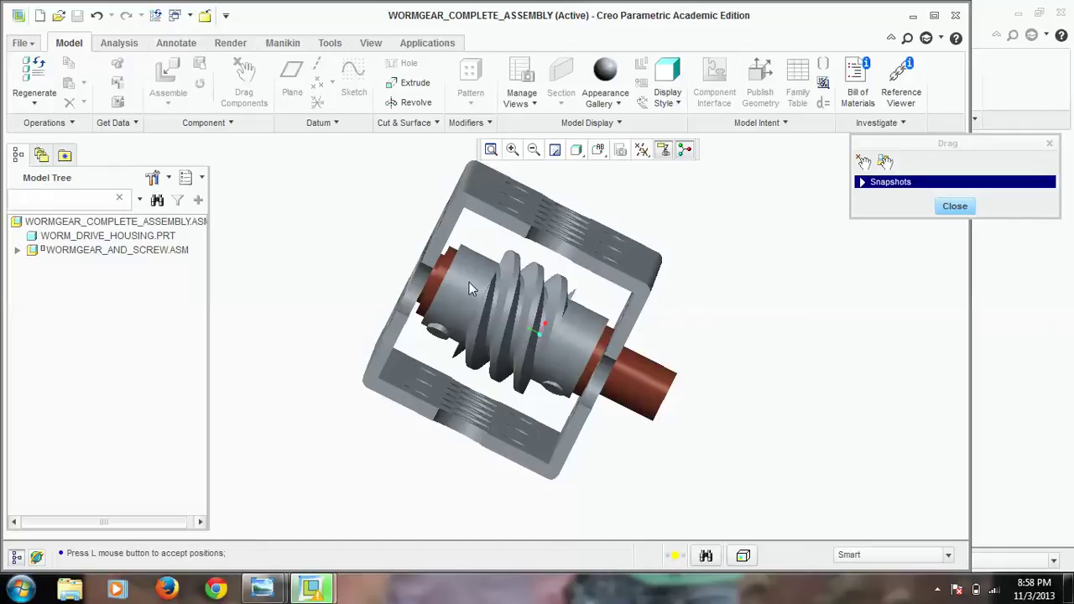
click(468, 280)
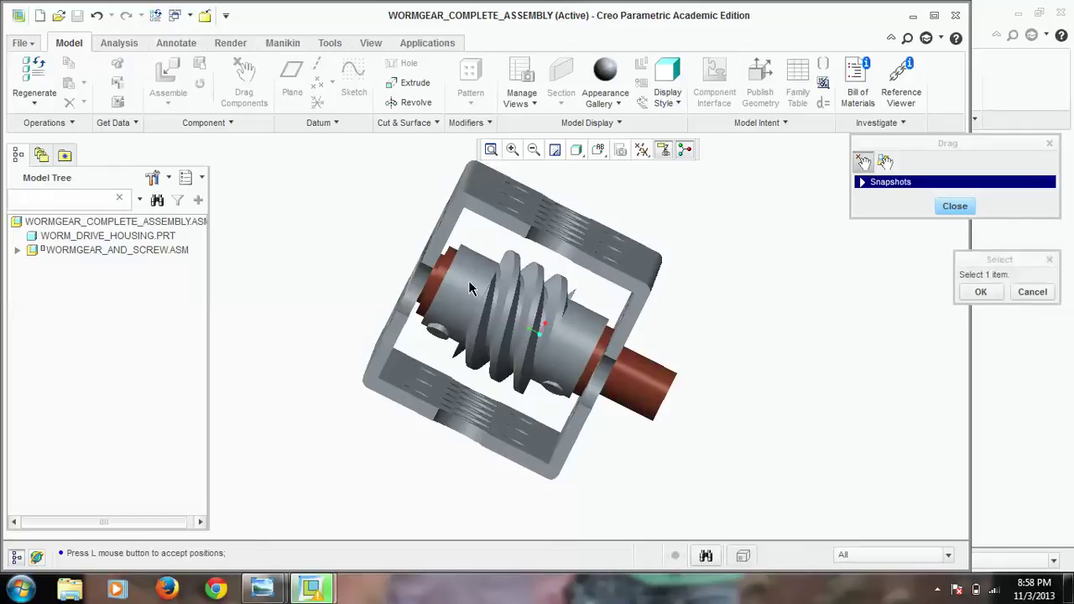
click(977, 293)
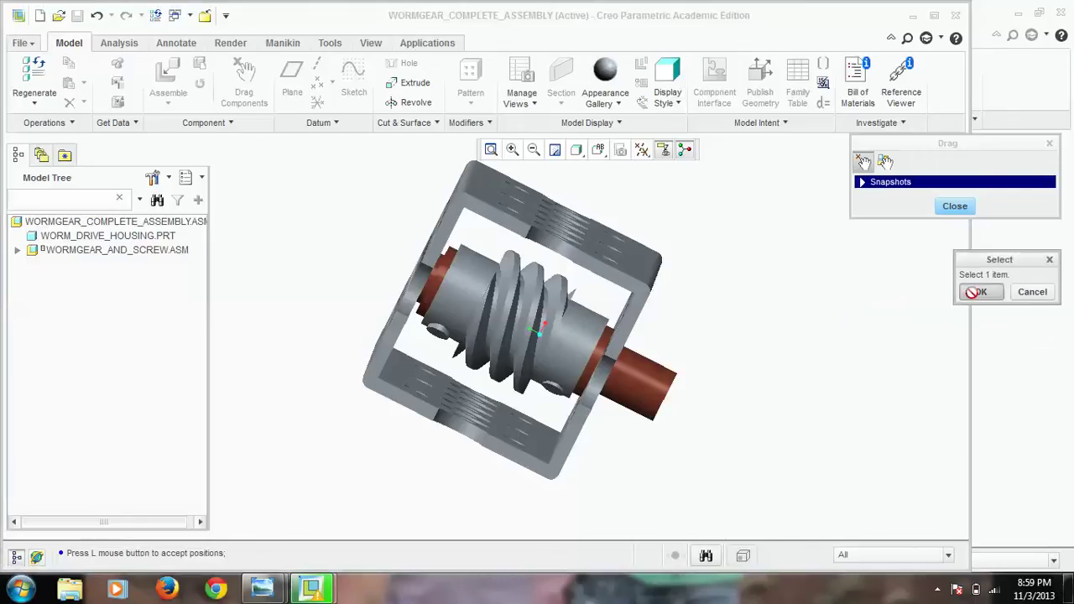